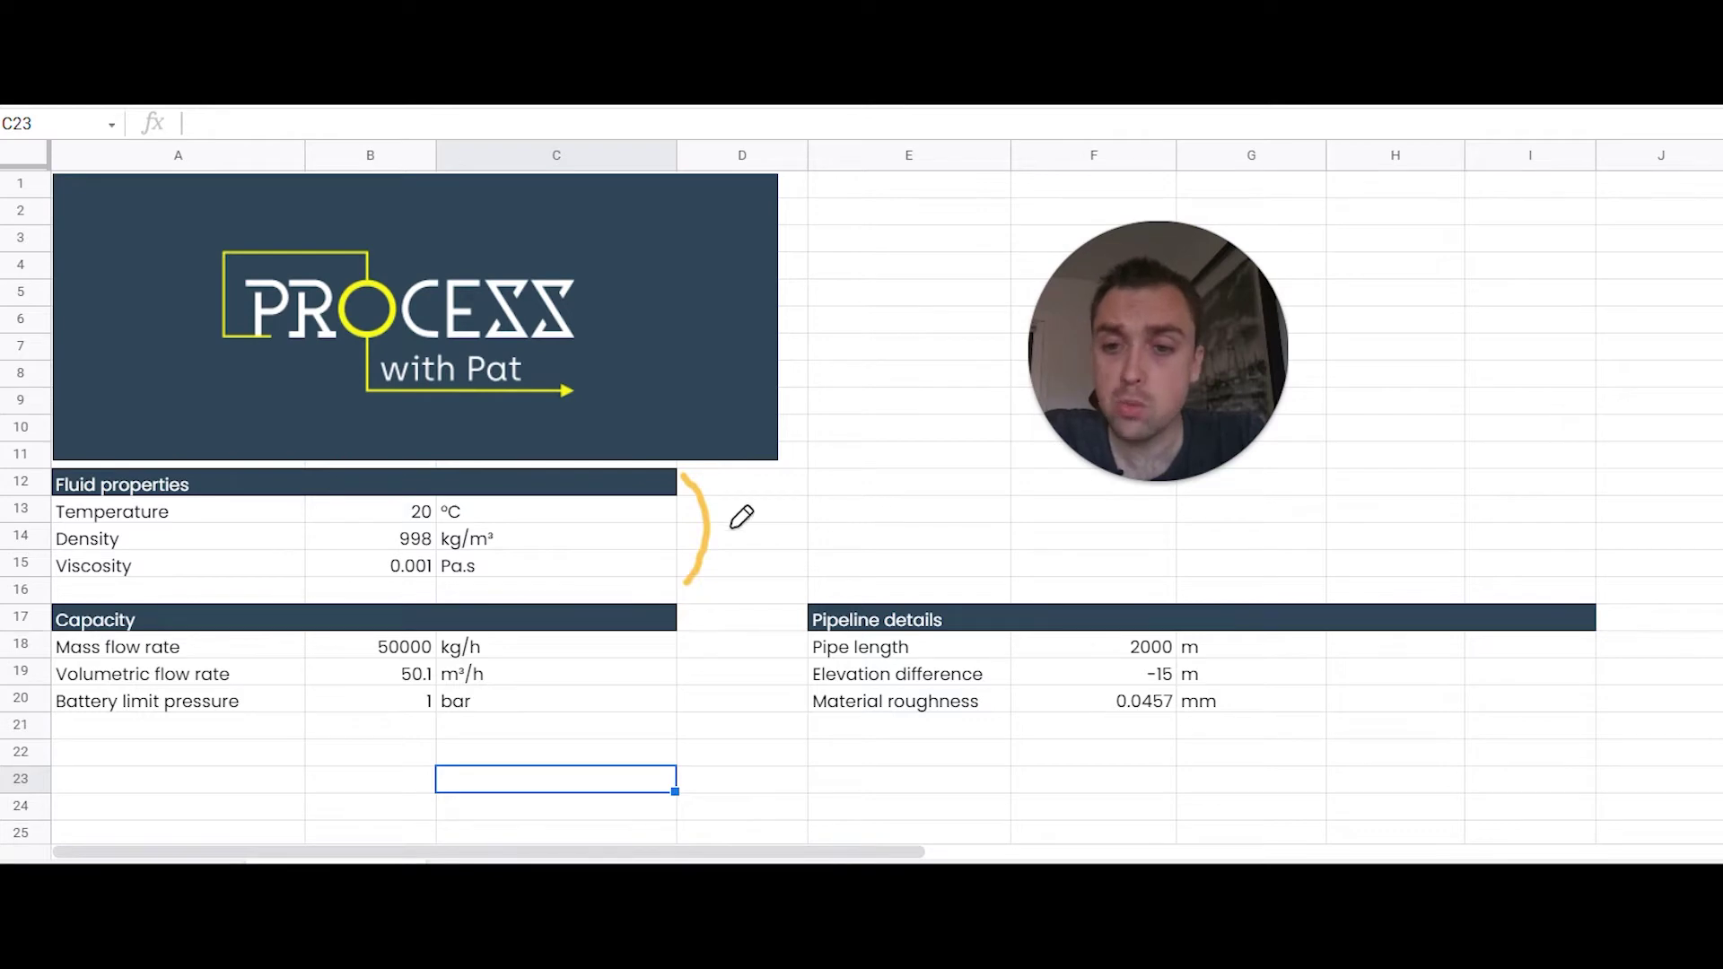
# Step: Annotate the Line sizes (STD sch. 40) table's nominal diameter, ID in mm and cross-sectional area columns
pyautogui.moveTo(529, 514); pyautogui.dragTo(560, 513)
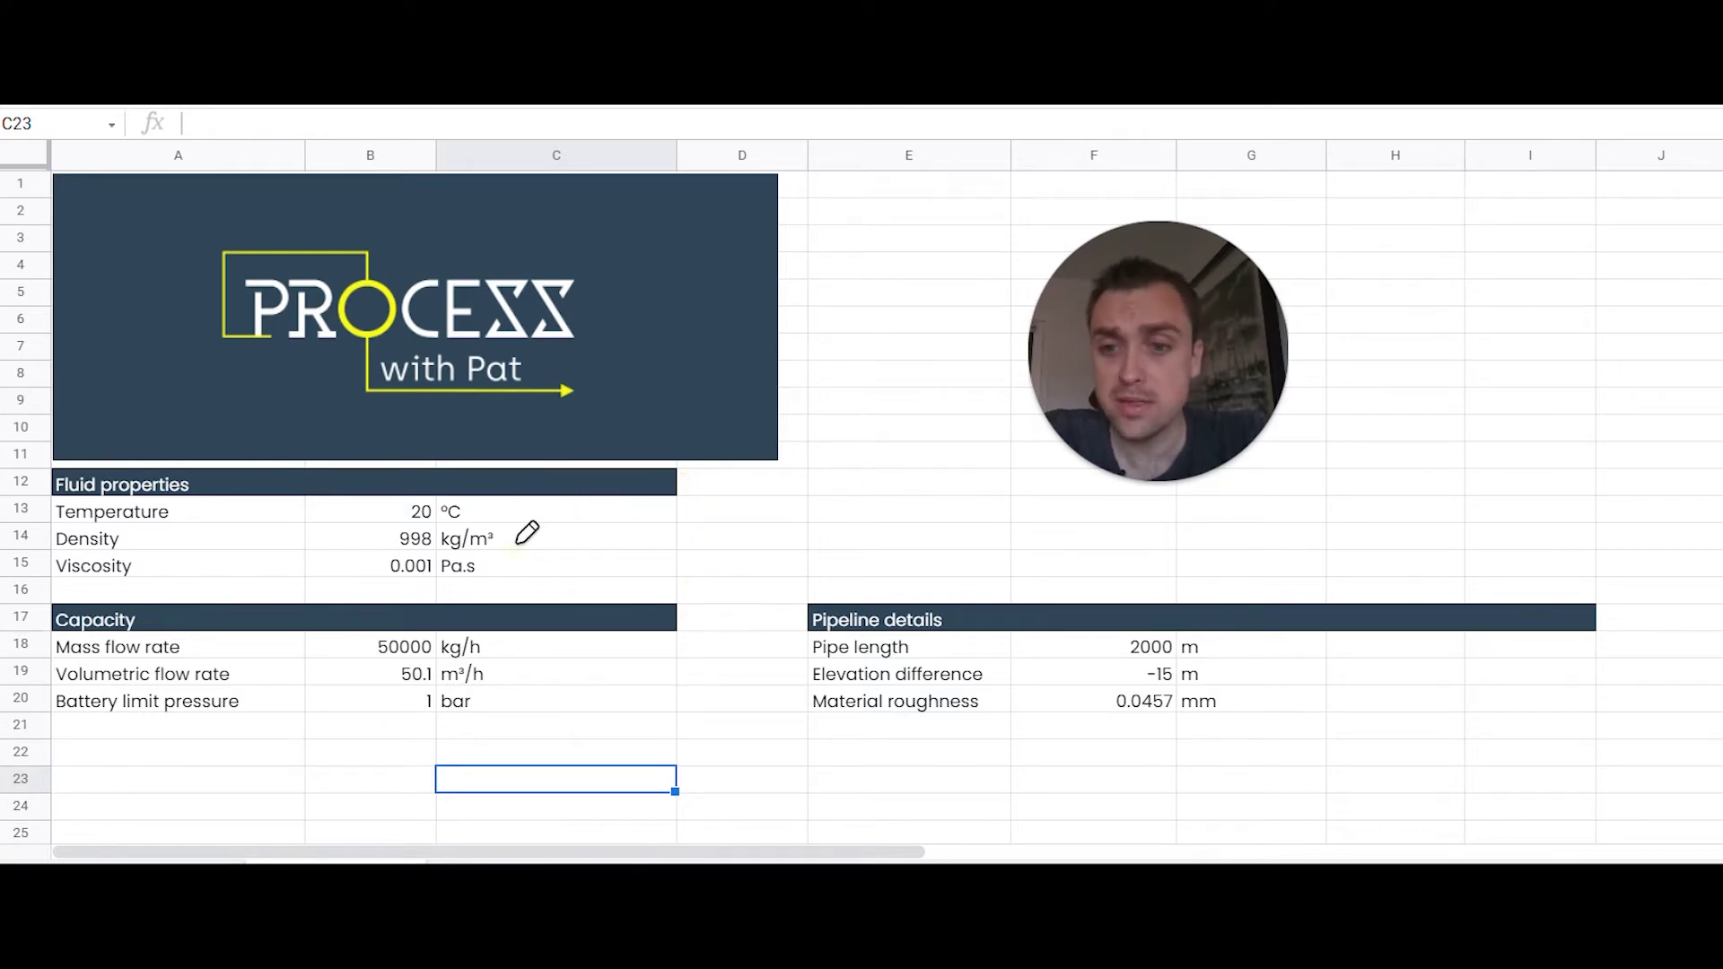
pyautogui.moveTo(513, 544); pyautogui.dragTo(536, 544)
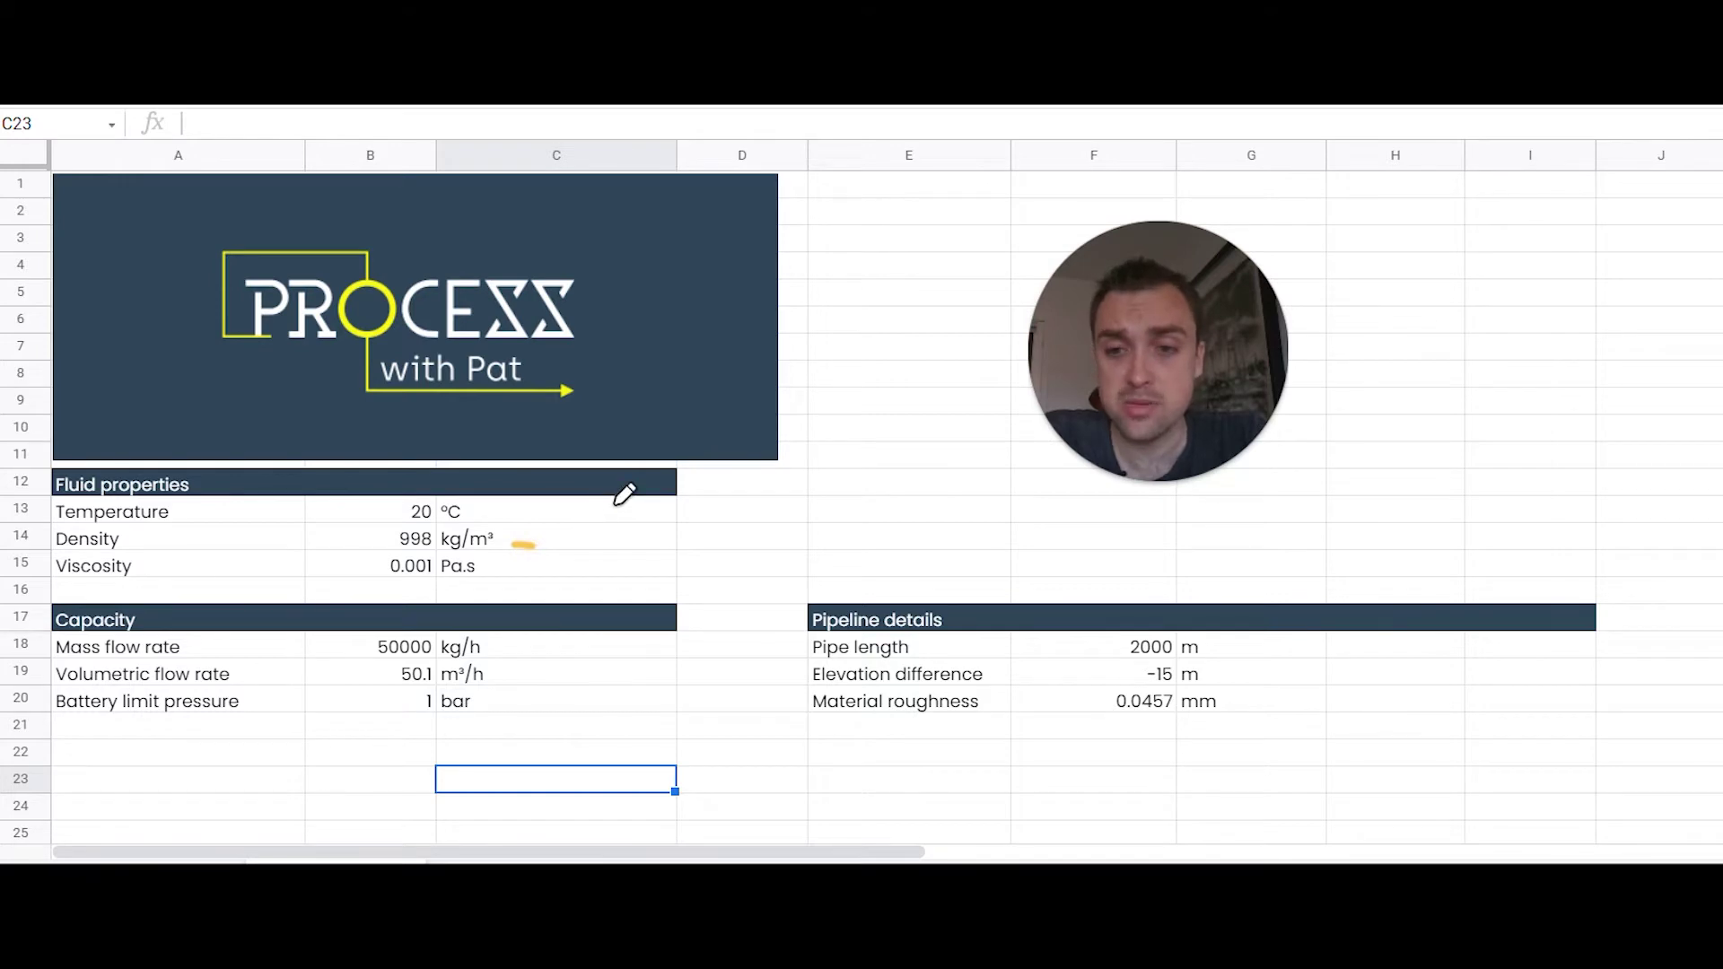
pyautogui.moveTo(544, 563); pyautogui.dragTo(567, 562)
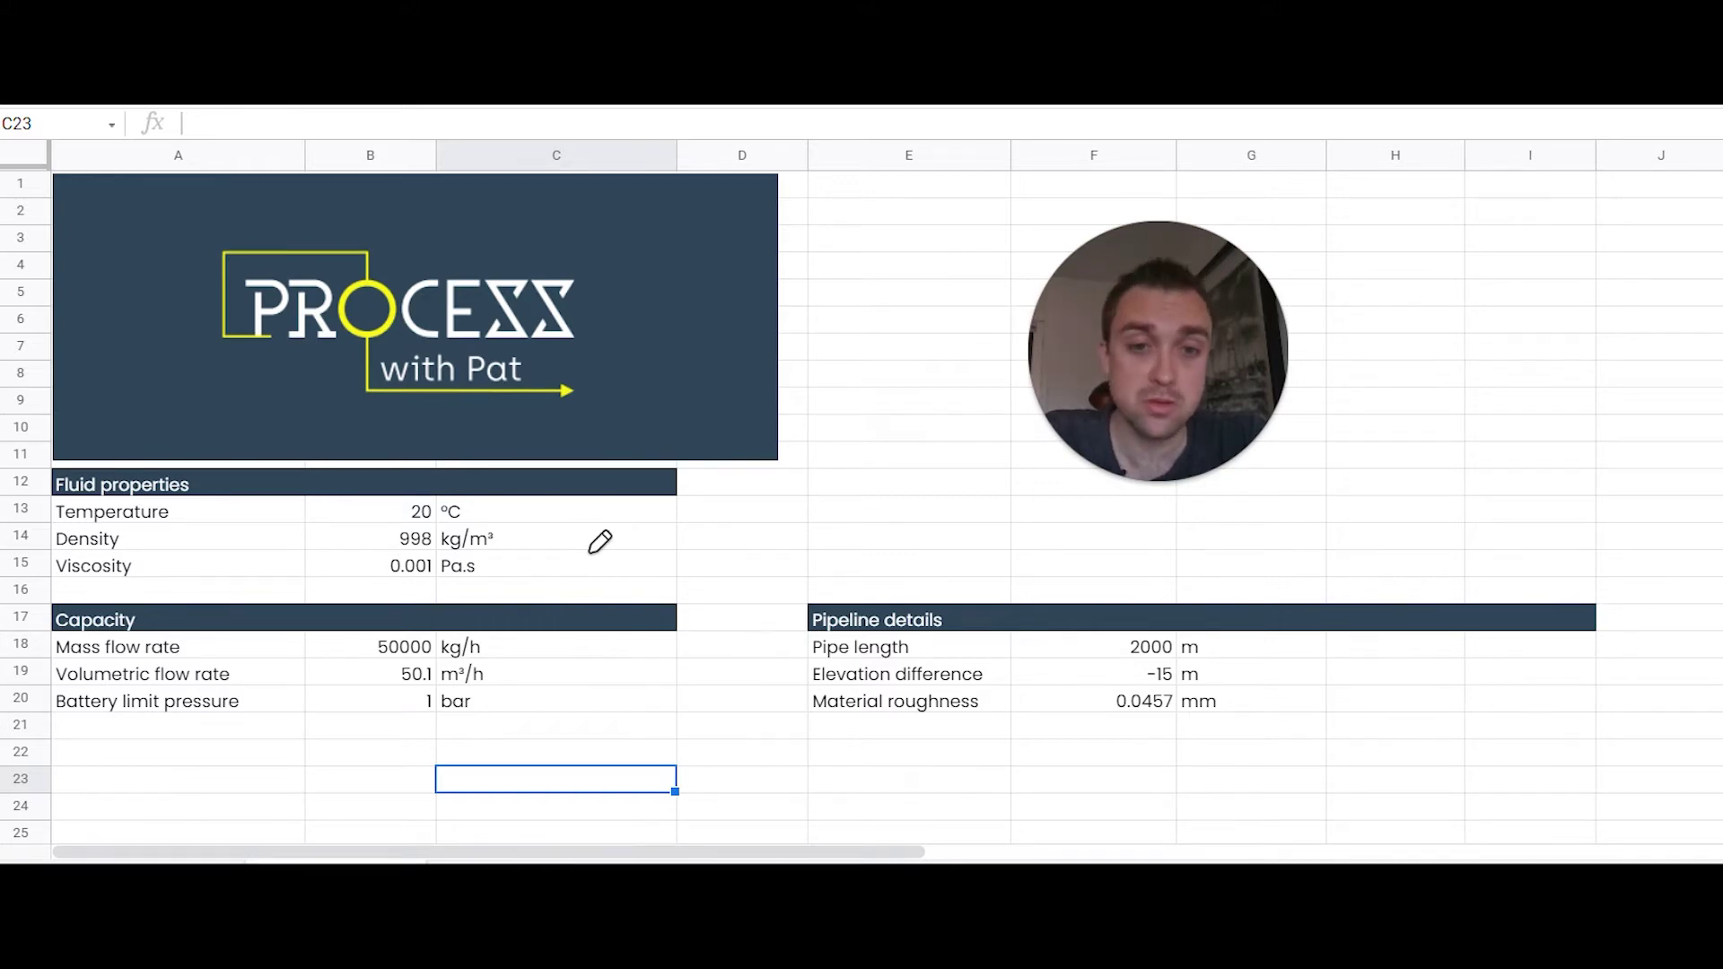
pyautogui.moveTo(513, 635); pyautogui.dragTo(522, 711)
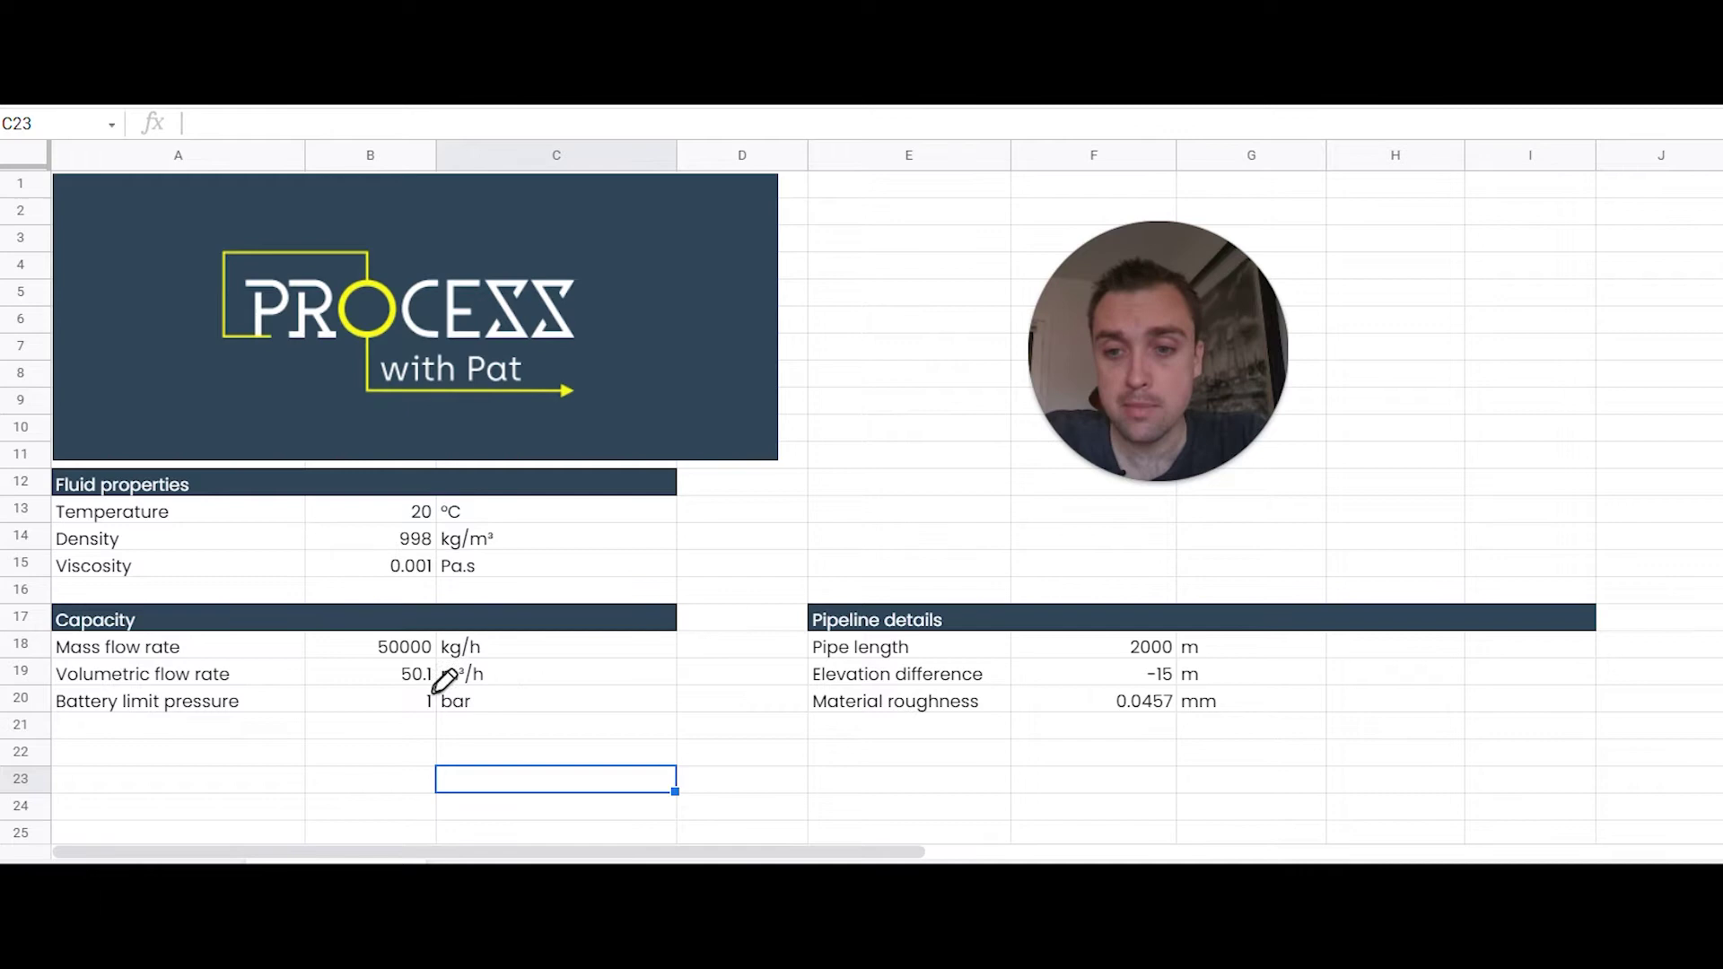
pyautogui.moveTo(442, 681)
pyautogui.mouseDown()
pyautogui.moveTo(419, 702)
pyautogui.moveTo(440, 675)
pyautogui.mouseUp()
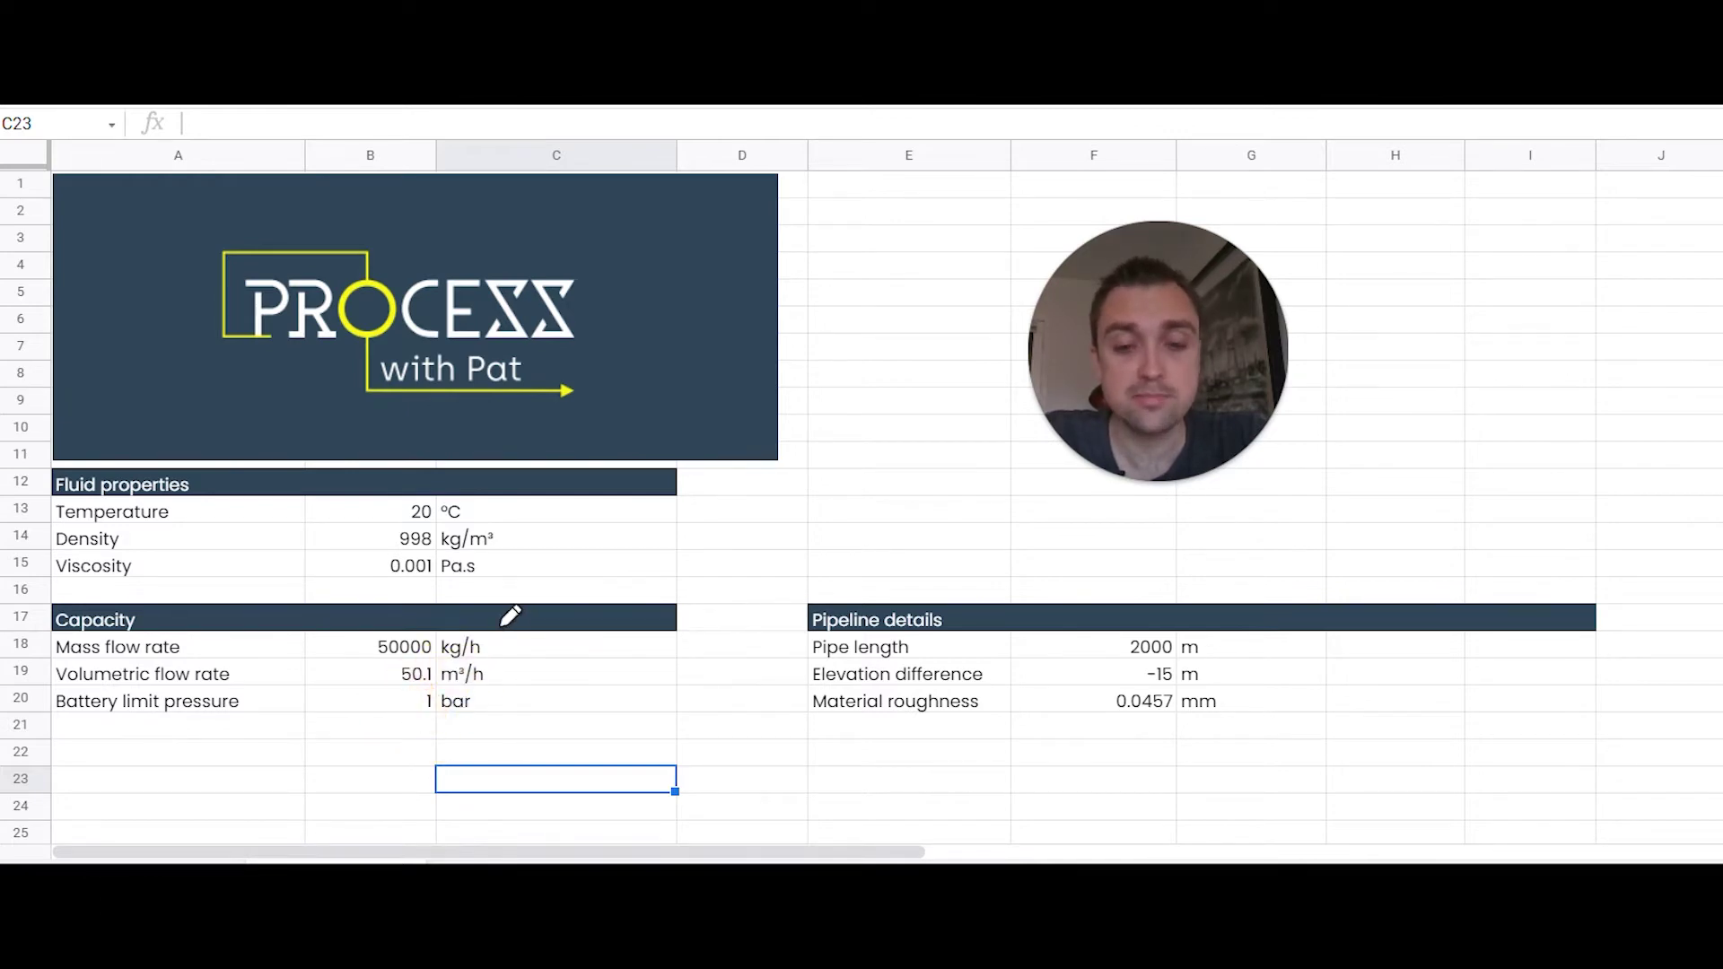
pyautogui.moveTo(805, 614); pyautogui.dragTo(781, 695)
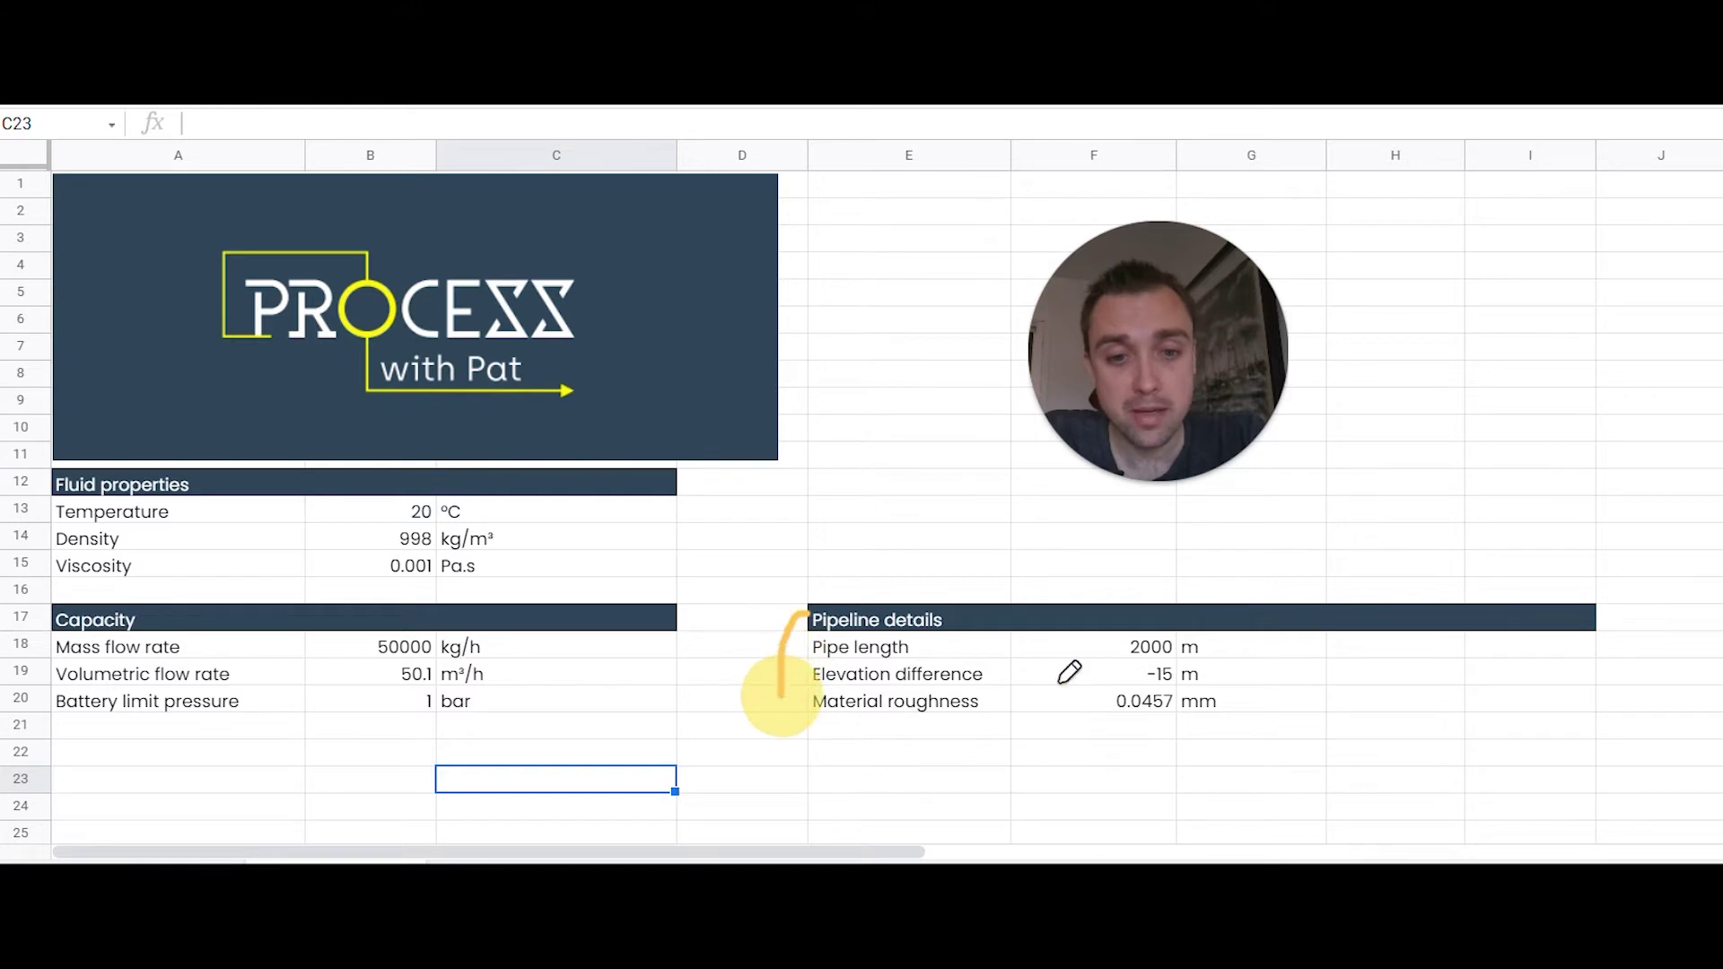
pyautogui.moveTo(1223, 648)
pyautogui.mouseDown()
pyautogui.moveTo(1243, 648)
pyautogui.moveTo(1244, 675)
pyautogui.mouseUp()
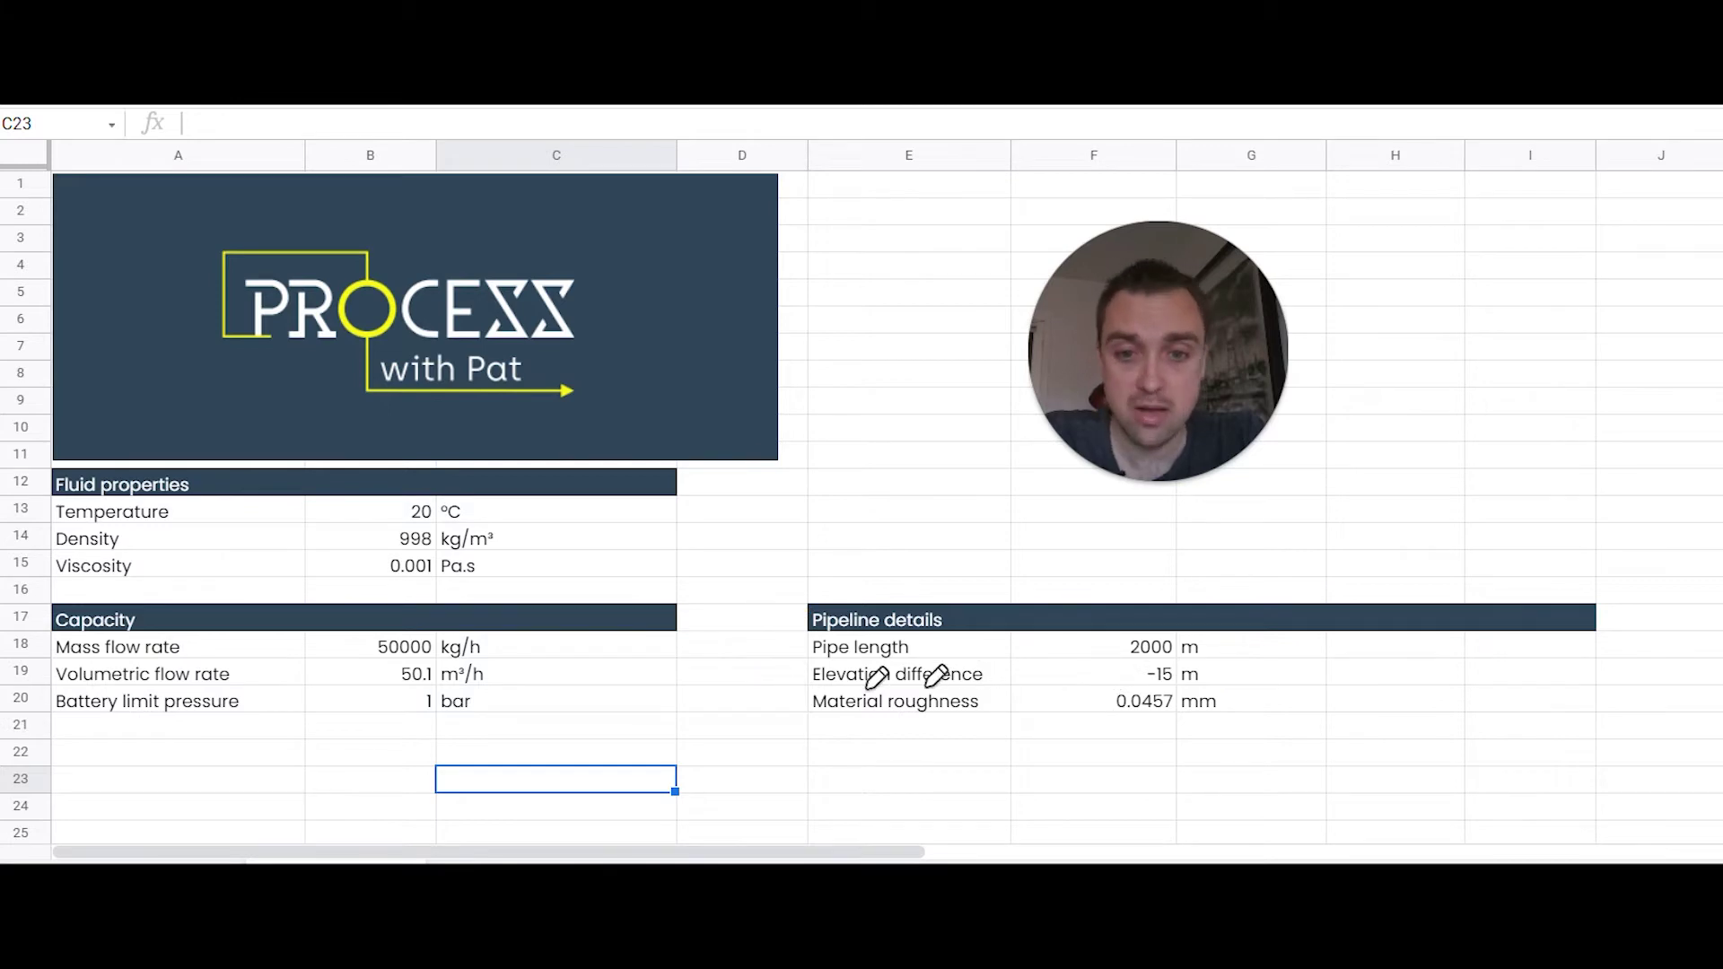
pyautogui.moveTo(807, 666); pyautogui.dragTo(666, 715)
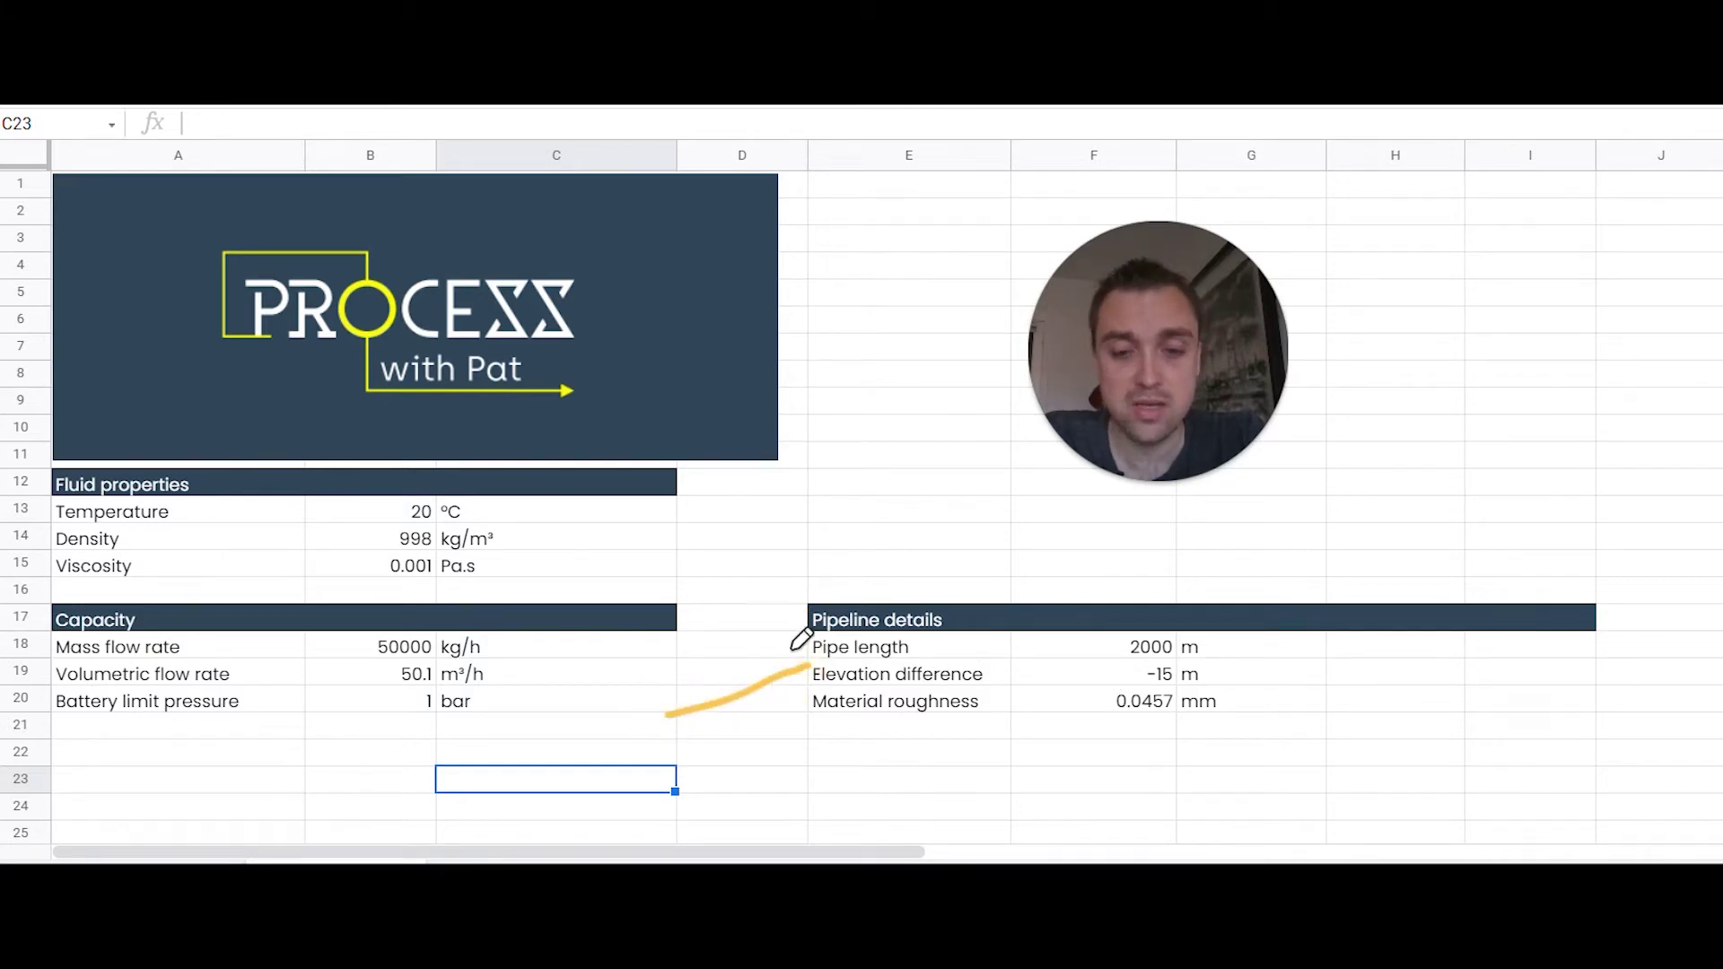
pyautogui.click(790, 698)
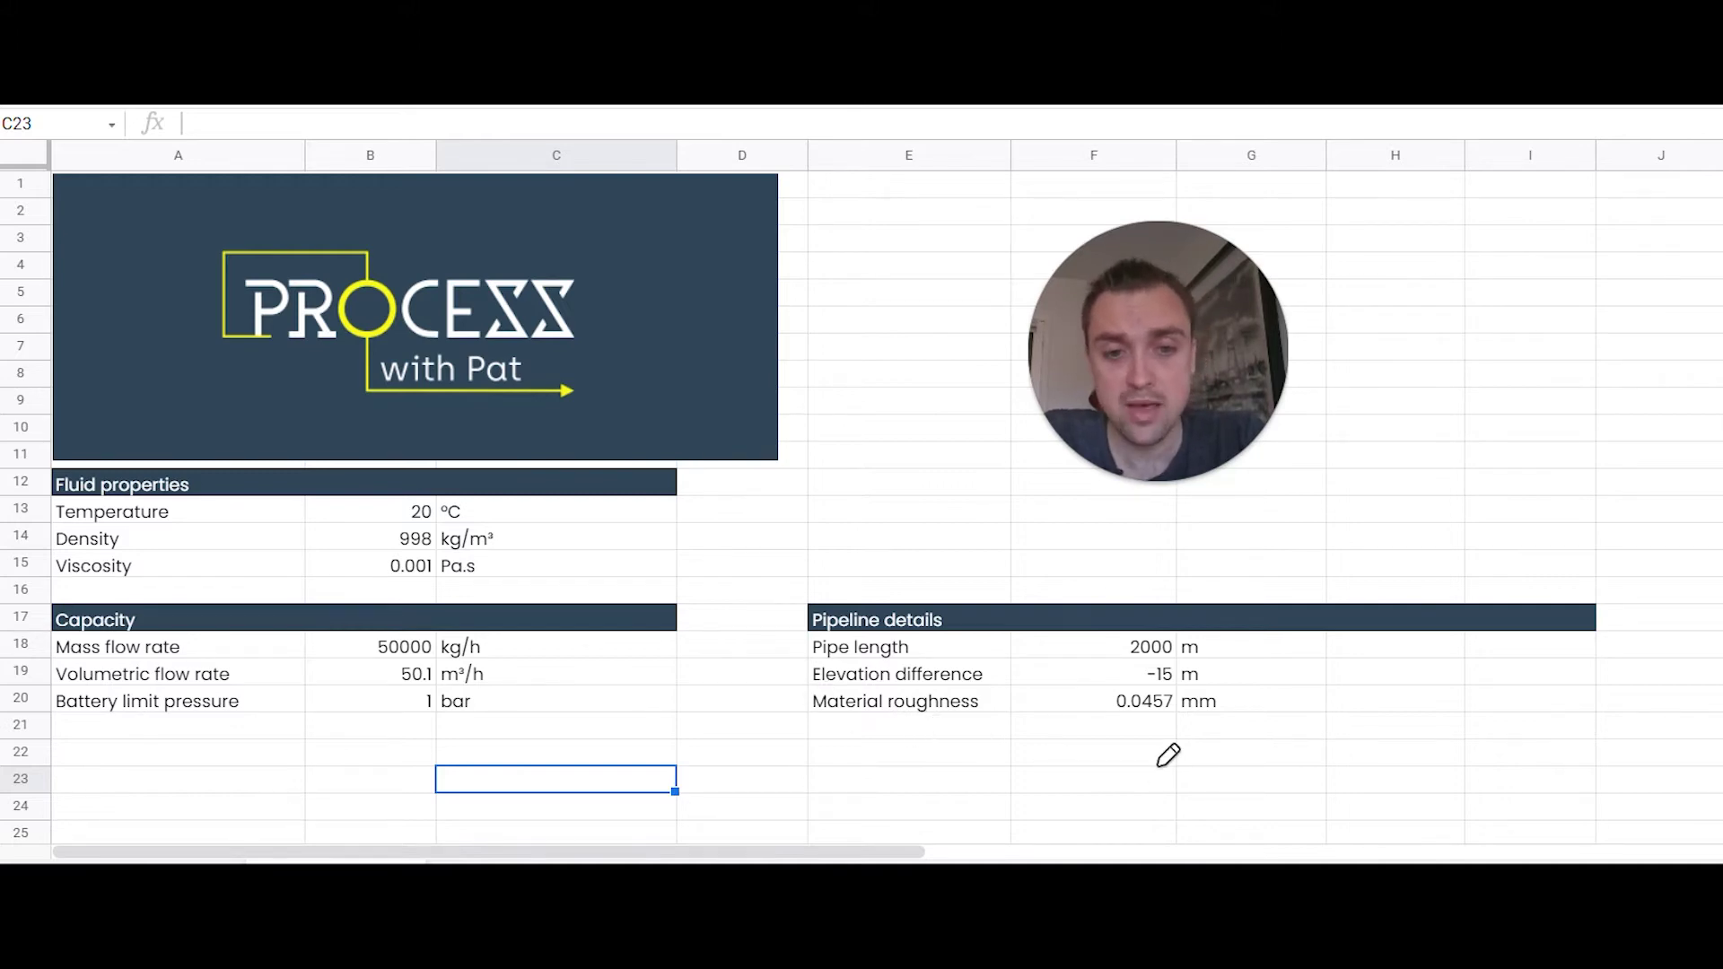
pyautogui.click(1166, 718)
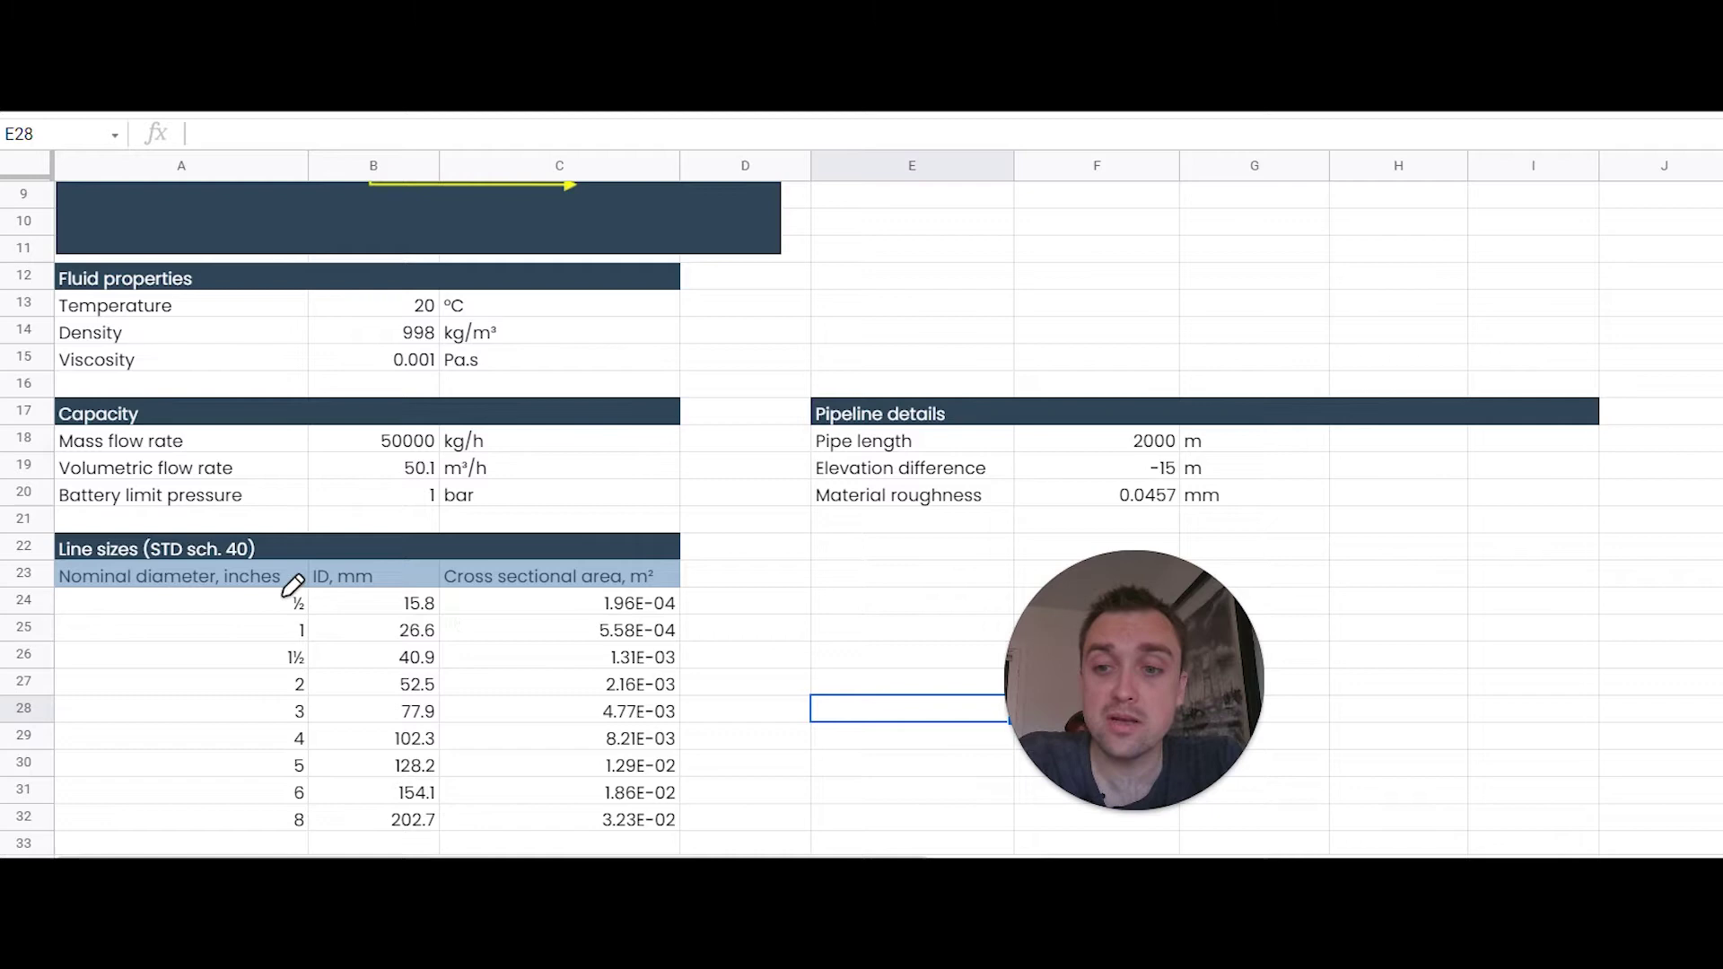
pyautogui.moveTo(293, 585)
pyautogui.mouseDown()
pyautogui.moveTo(208, 664)
pyautogui.moveTo(270, 803)
pyautogui.mouseUp()
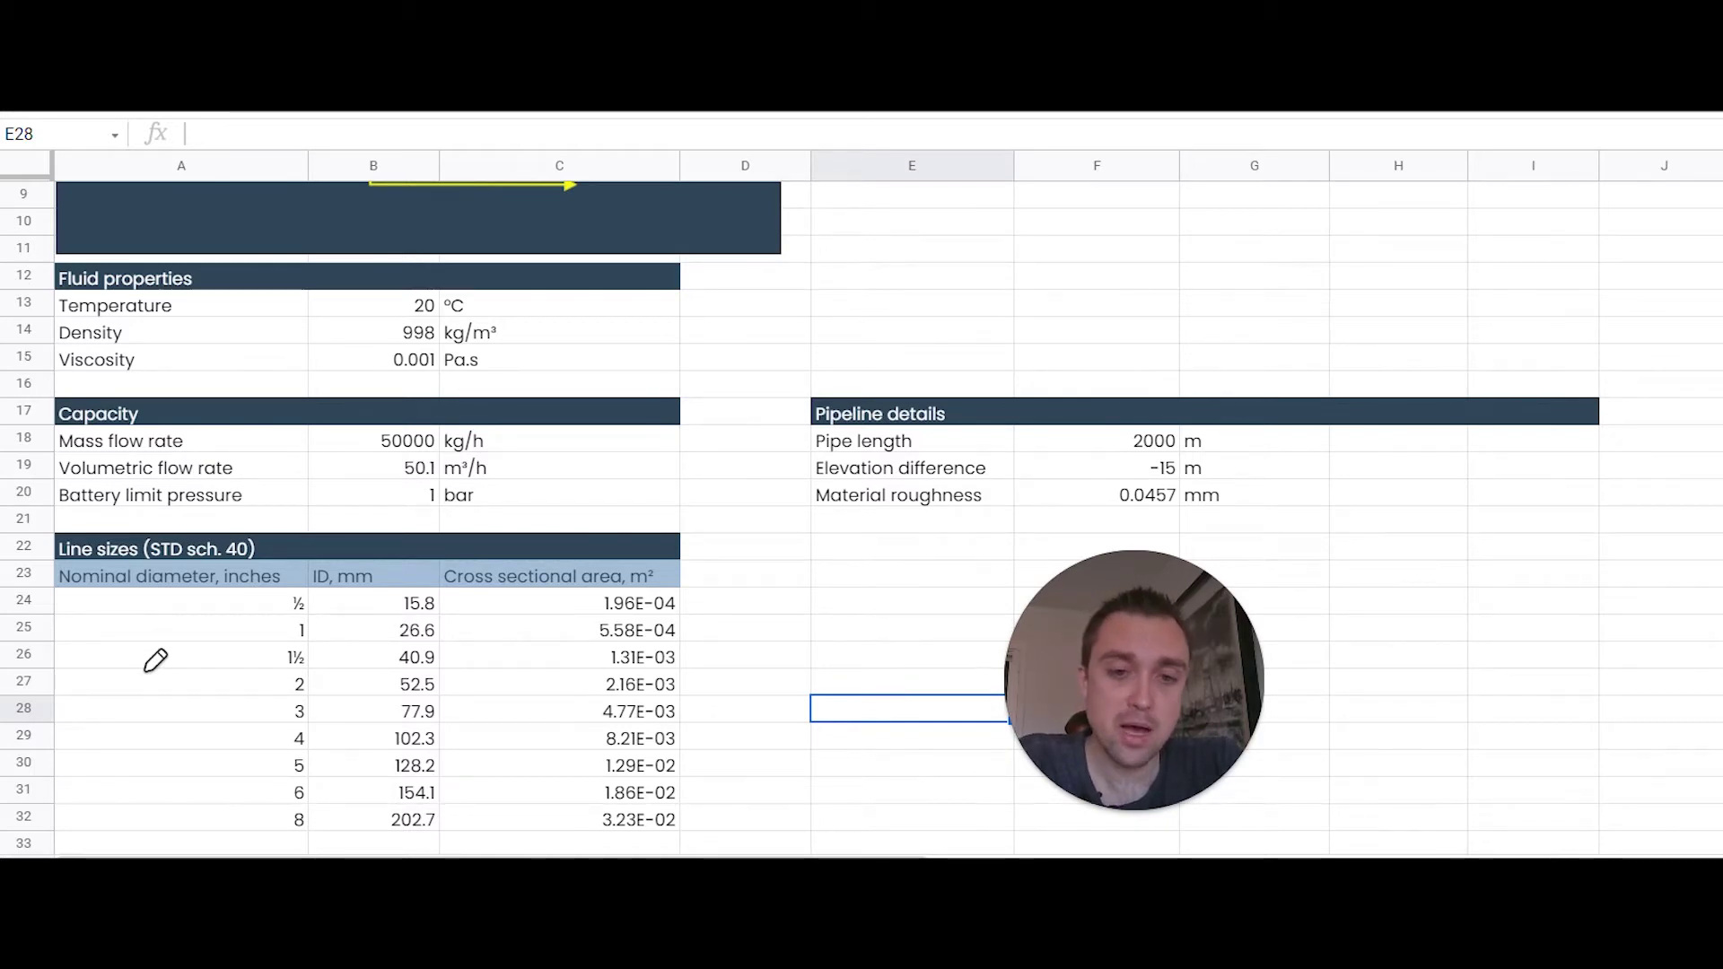
pyautogui.moveTo(251, 618); pyautogui.dragTo(259, 631)
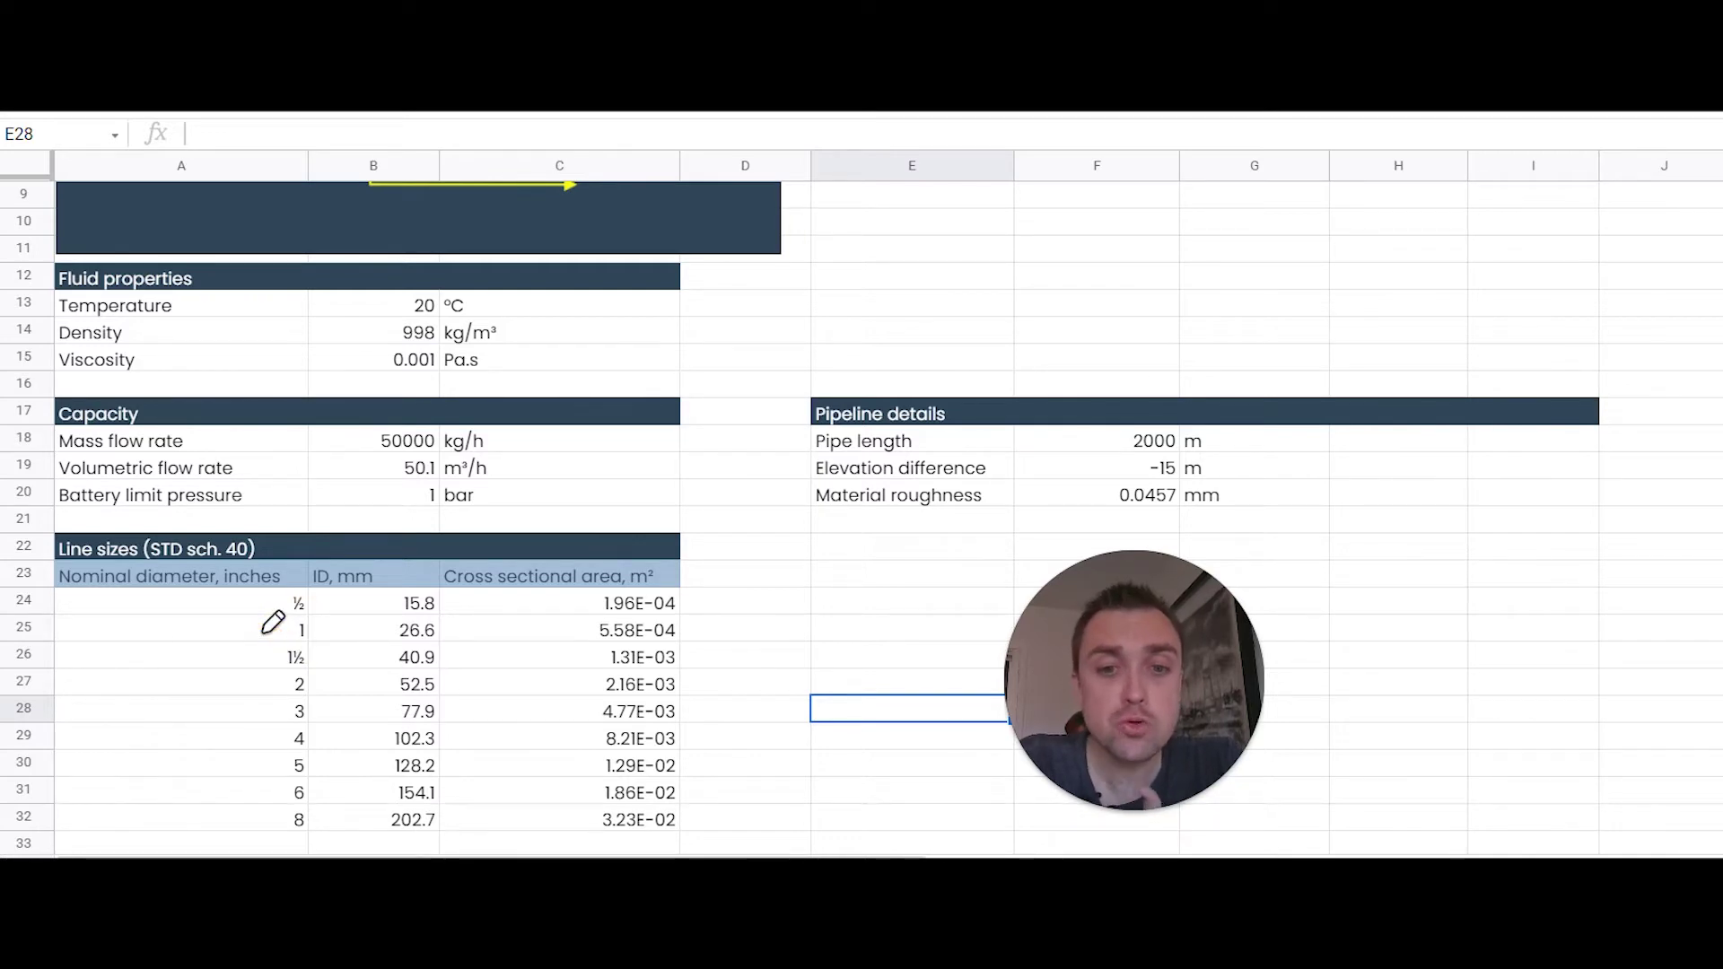
pyautogui.moveTo(325, 619); pyautogui.dragTo(321, 622)
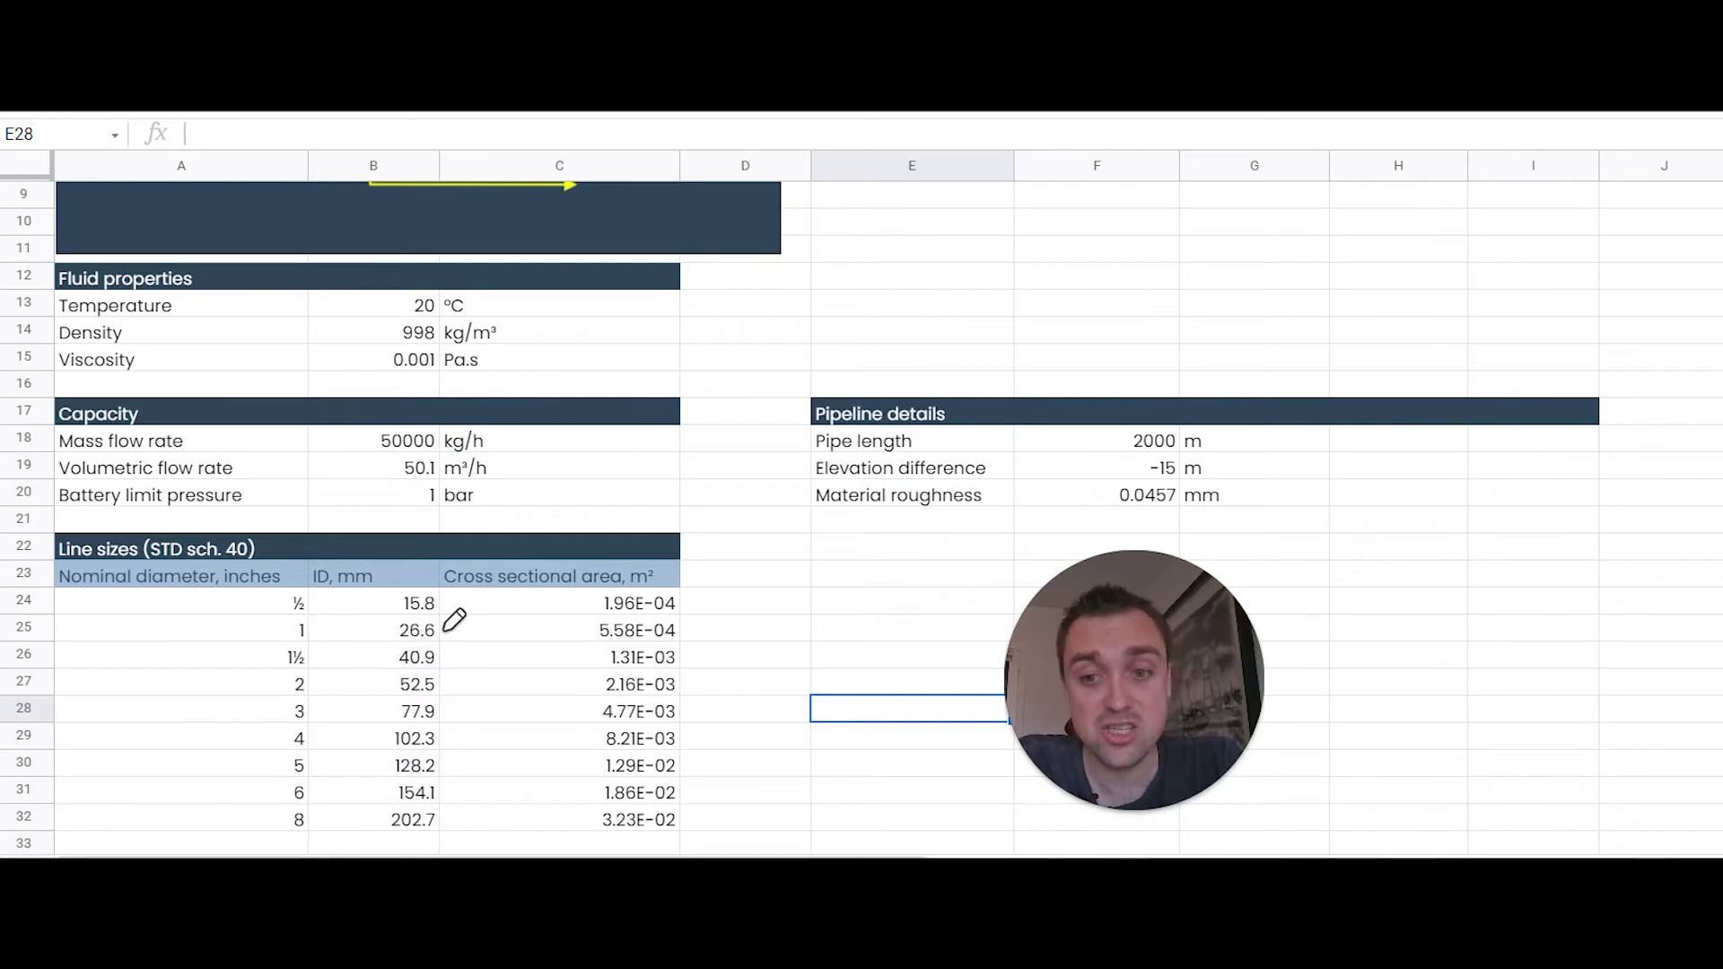
pyautogui.moveTo(445, 629); pyautogui.dragTo(448, 628)
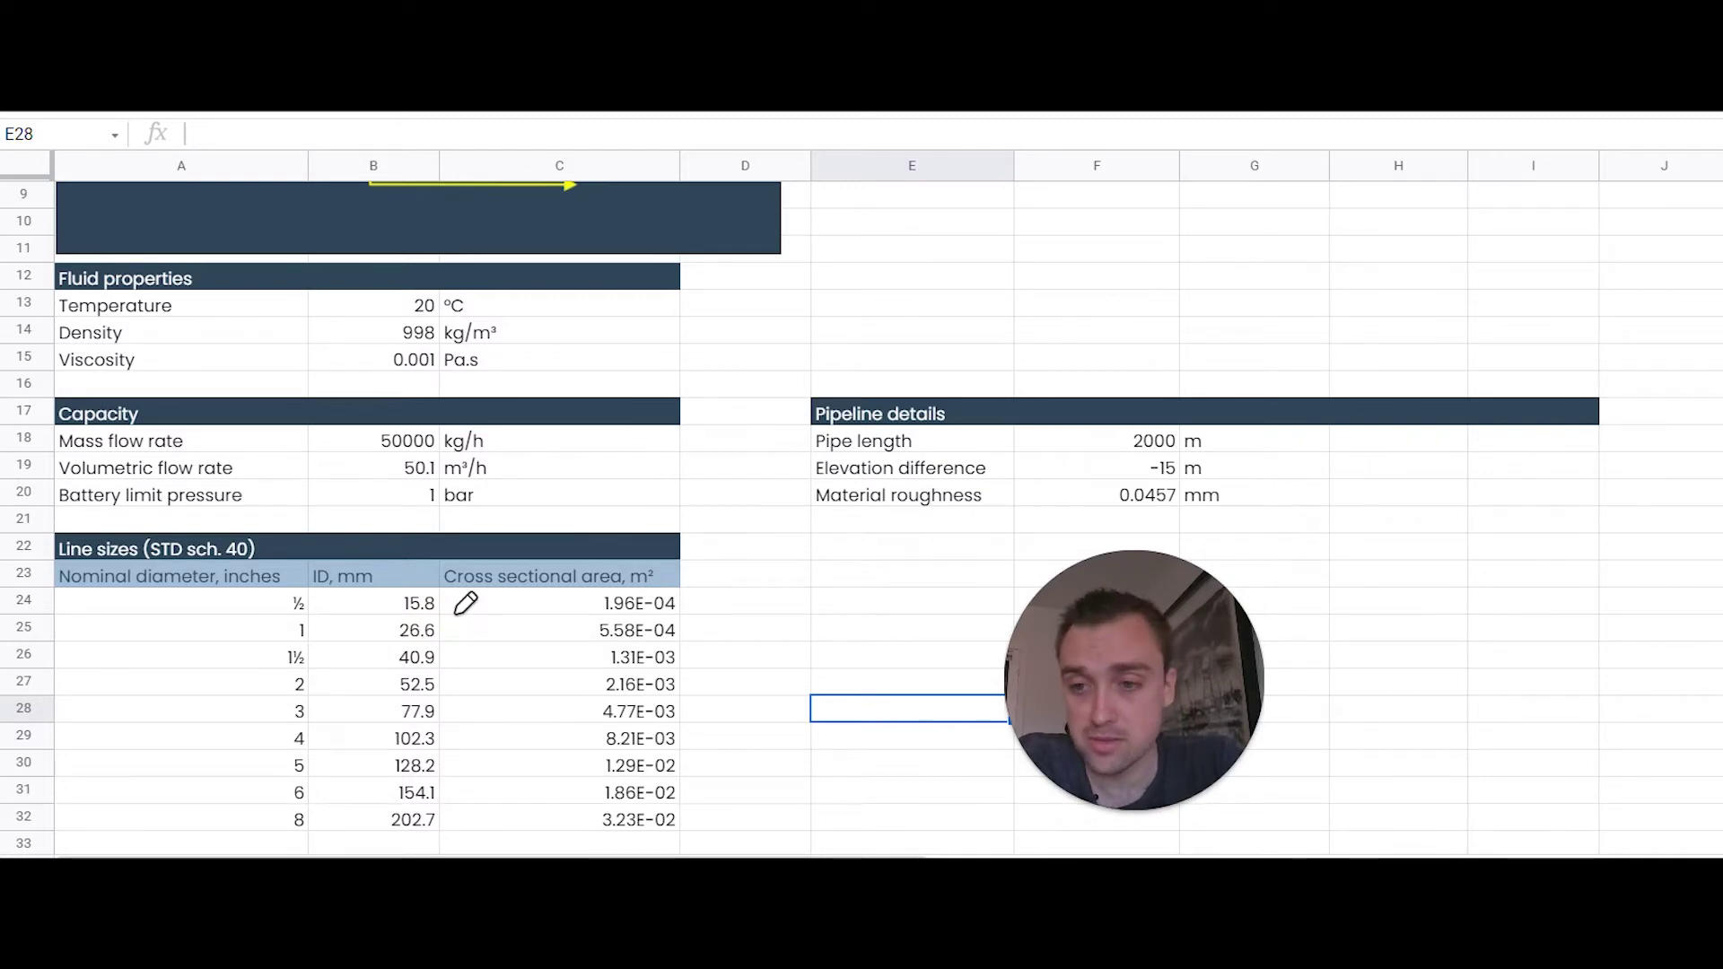
pyautogui.moveTo(259, 550); pyautogui.dragTo(280, 545)
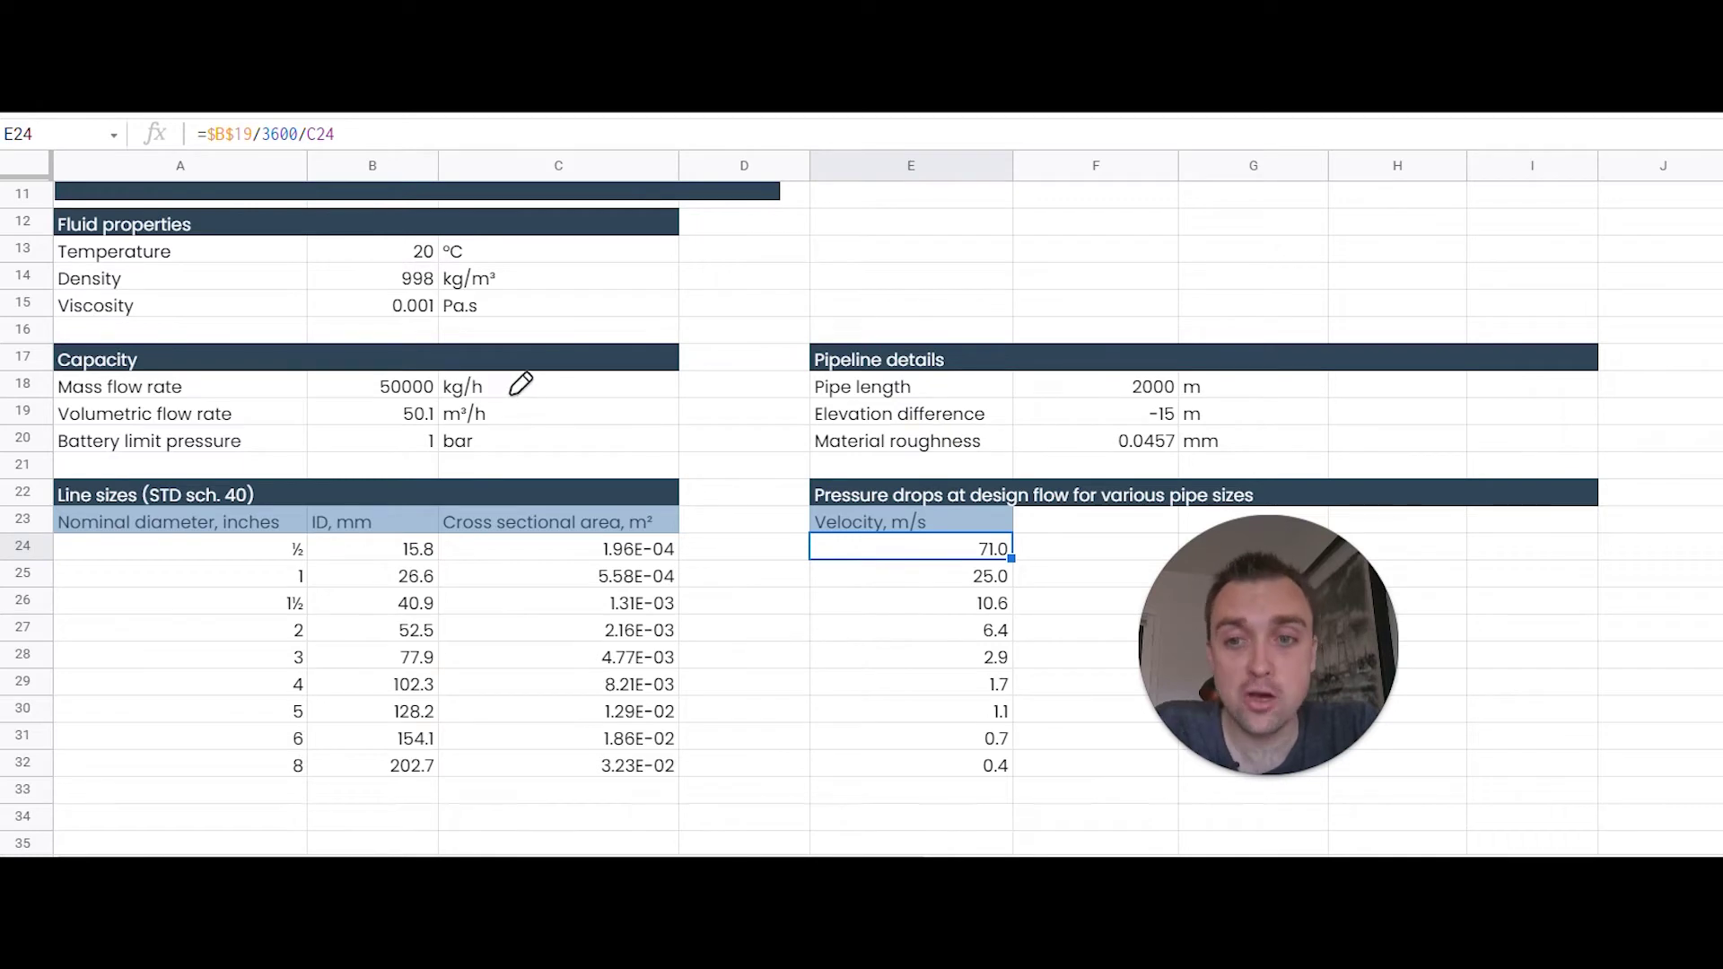
# Step: Fill velocities with =$B$19/3600/C24 and add Reynolds numbers from 1119318 down to 87234
pyautogui.click(511, 375)
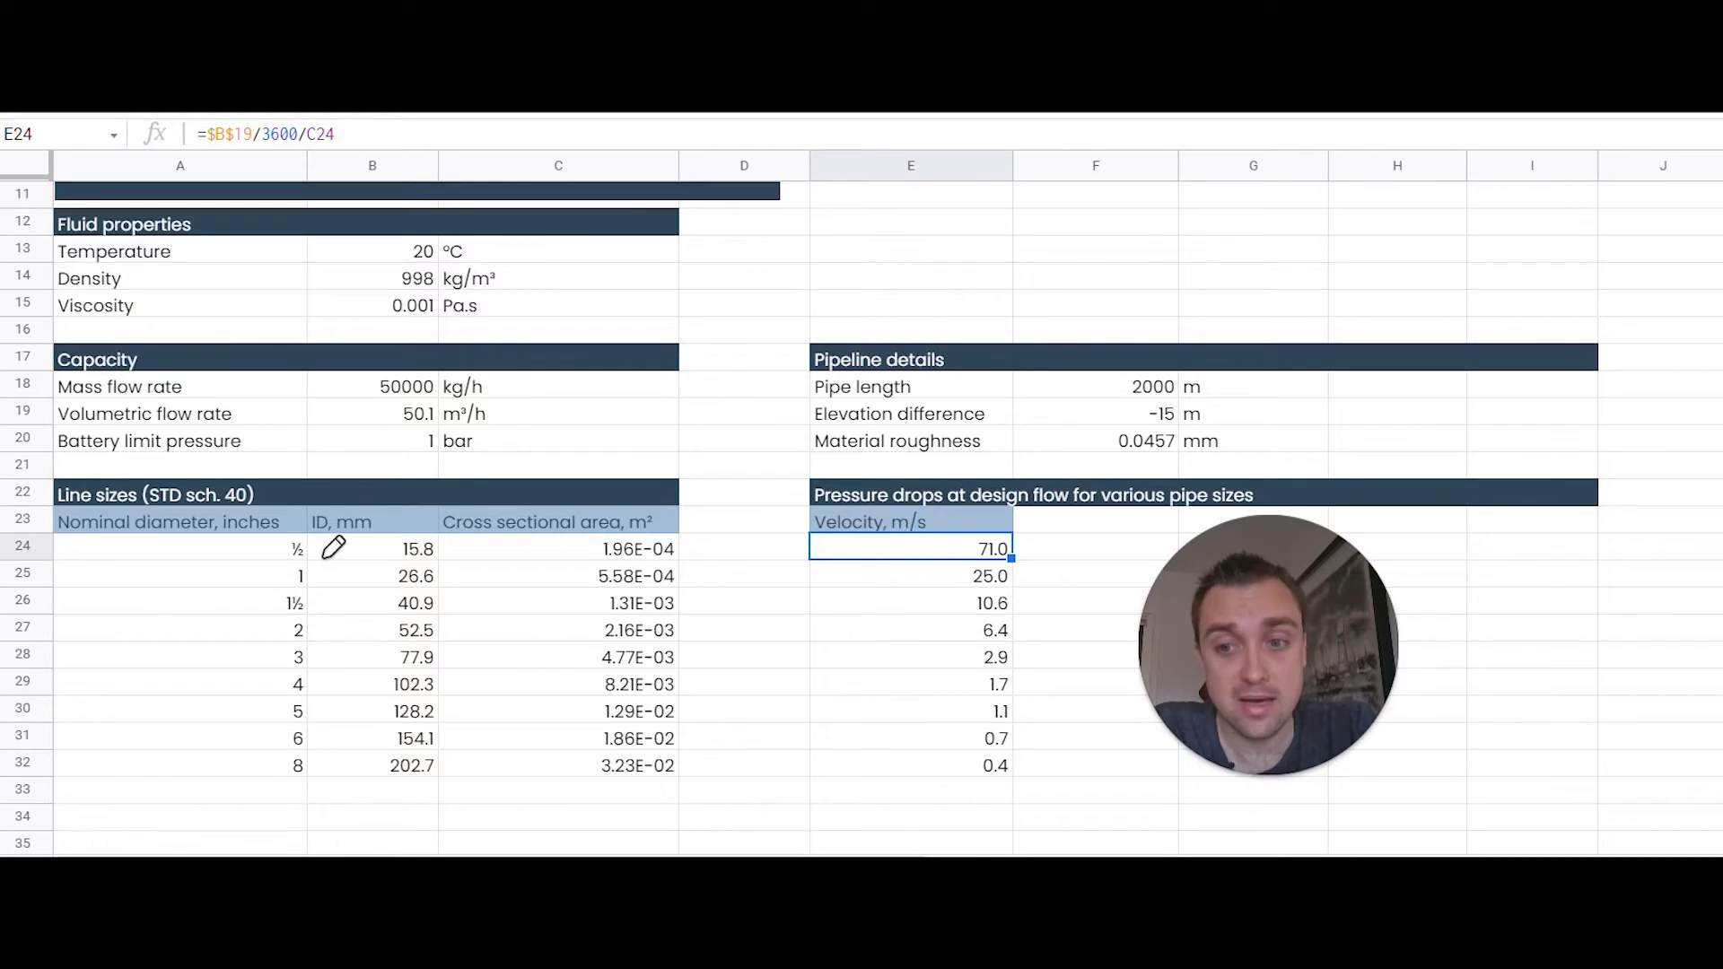
pyautogui.moveTo(795, 545); pyautogui.dragTo(824, 545)
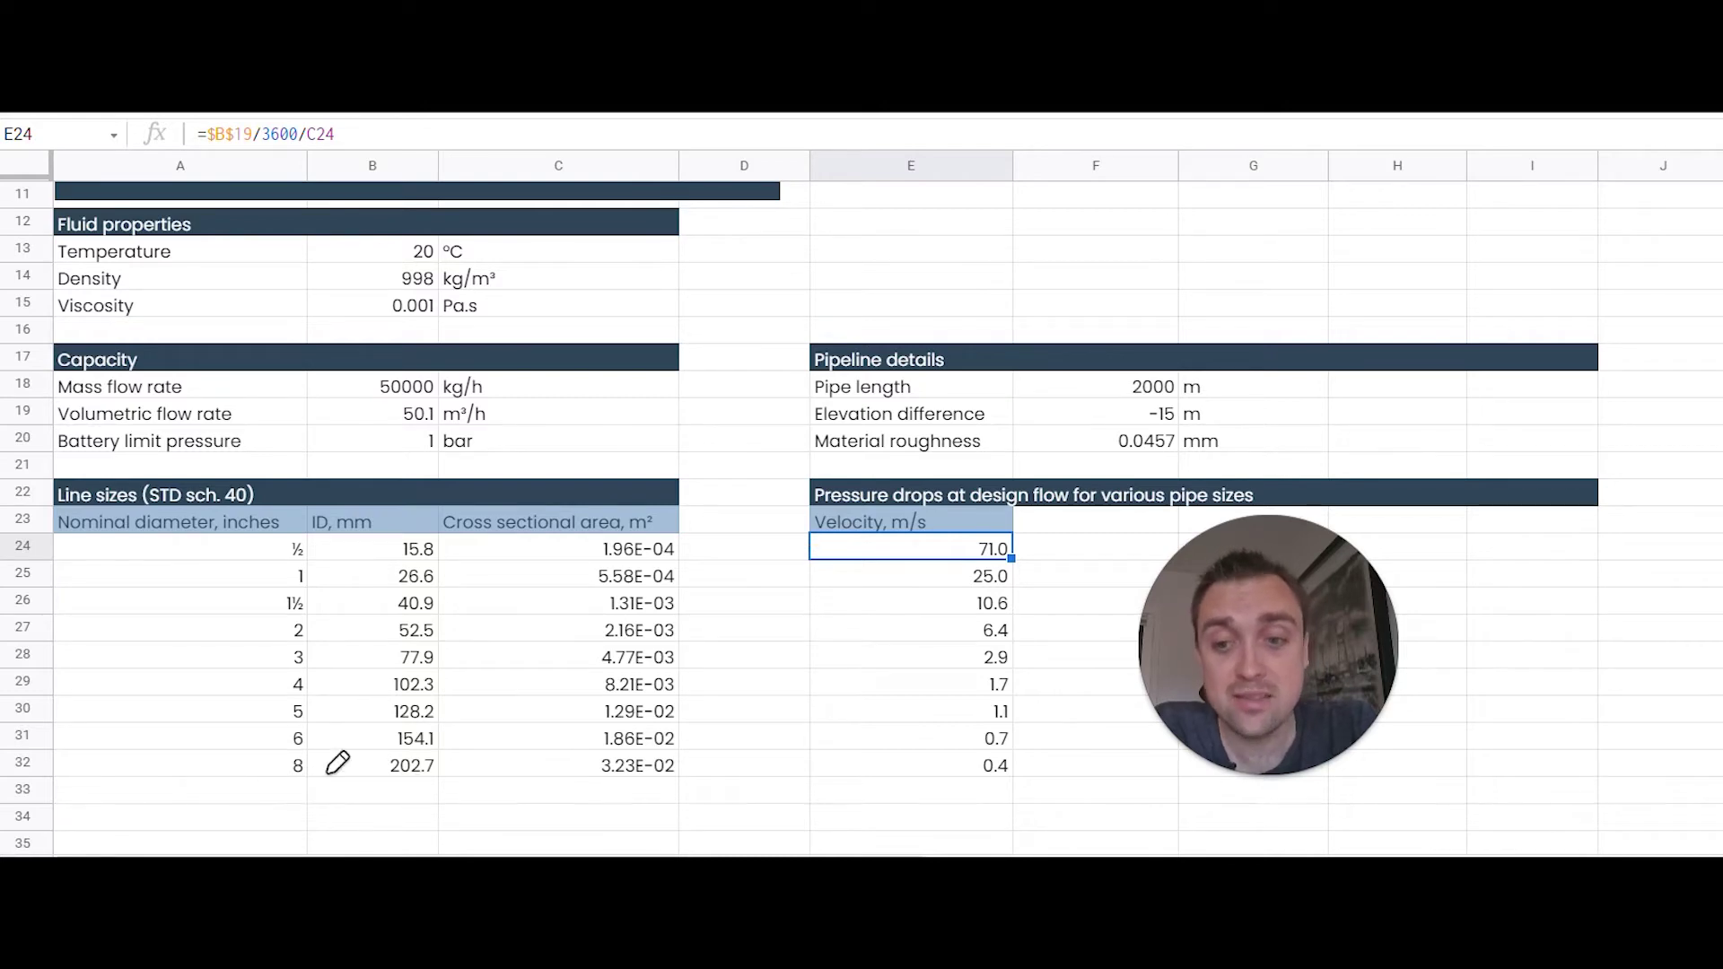
pyautogui.click(839, 785)
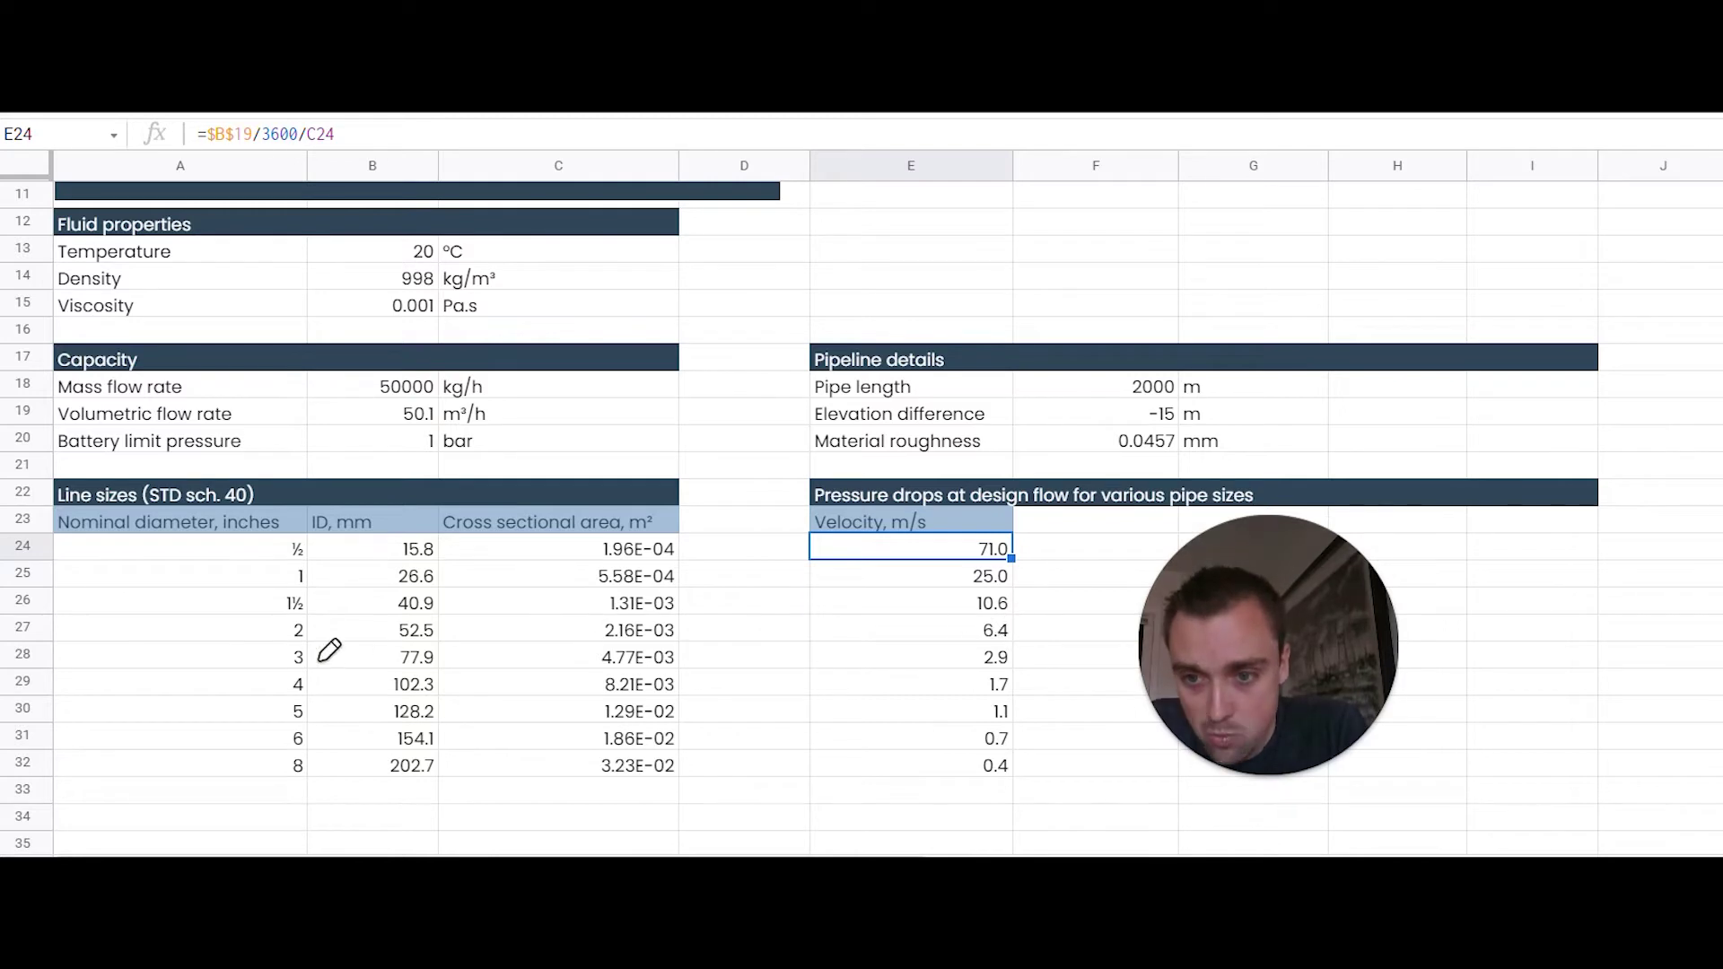
pyautogui.moveTo(308, 625)
pyautogui.mouseDown()
pyautogui.moveTo(268, 656)
pyautogui.moveTo(299, 725)
pyautogui.moveTo(318, 709)
pyautogui.moveTo(311, 626)
pyautogui.mouseUp()
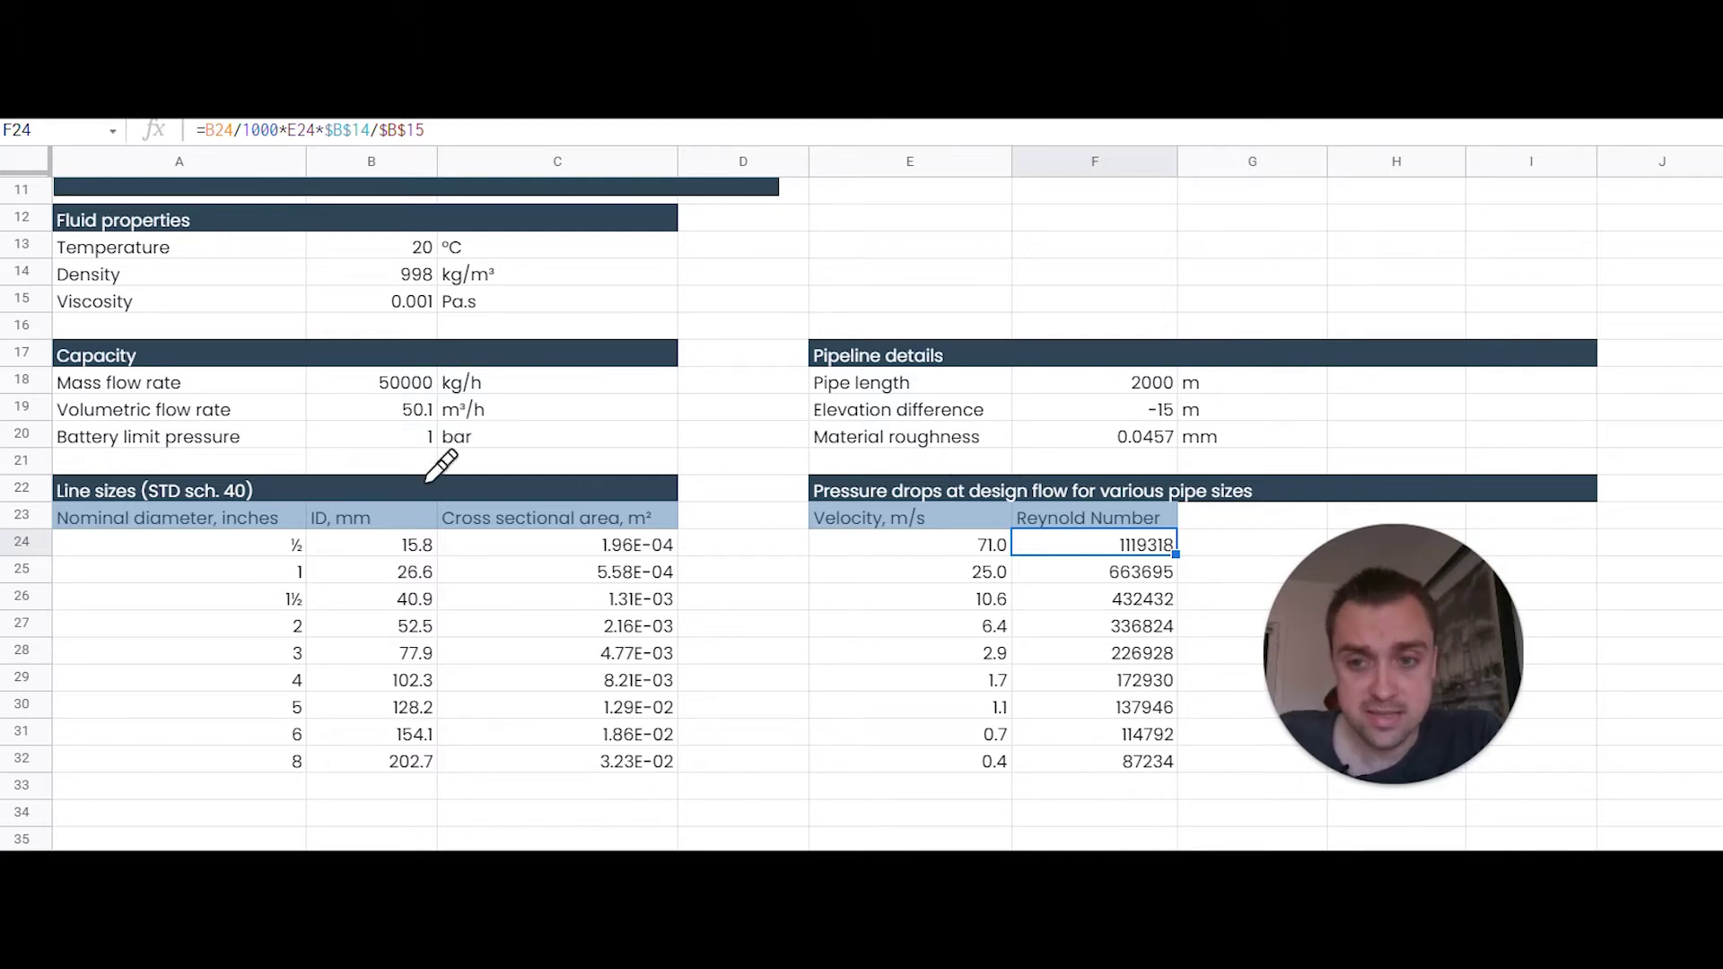
# Step: Add the Churchill friction factor in G24:G32 from roughness and Reynolds number, 0.0065 to 0.0049
pyautogui.moveTo(371, 544); pyautogui.dragTo(394, 542)
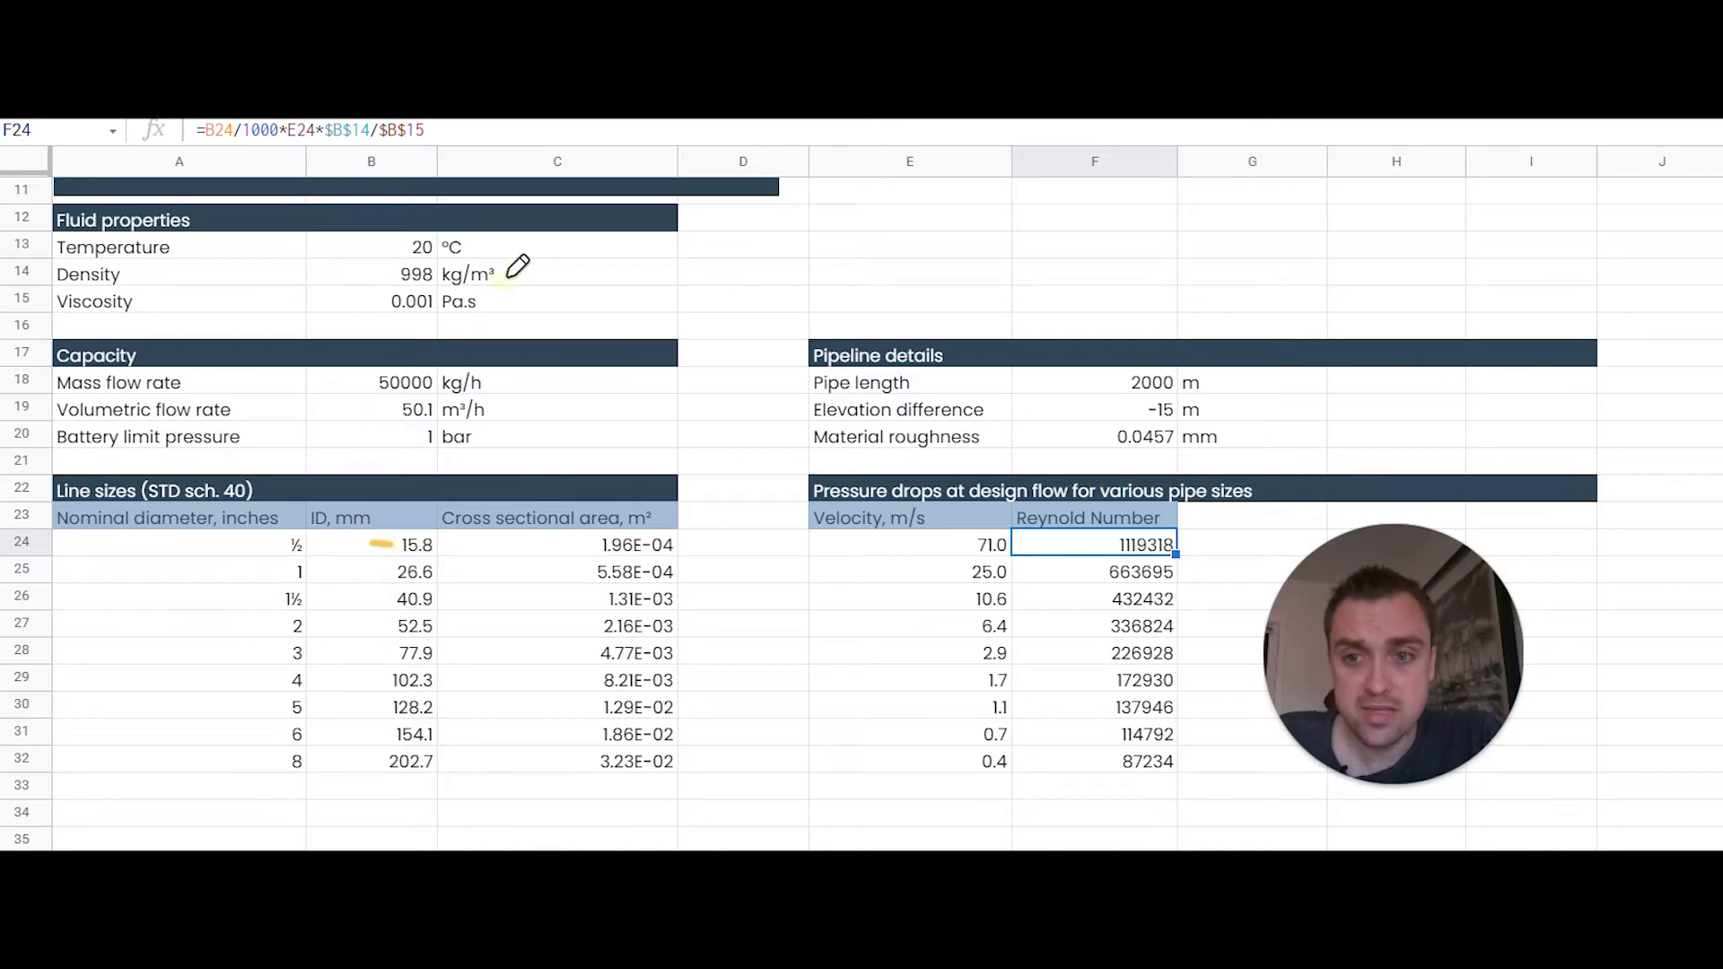
pyautogui.moveTo(505, 275); pyautogui.dragTo(536, 276)
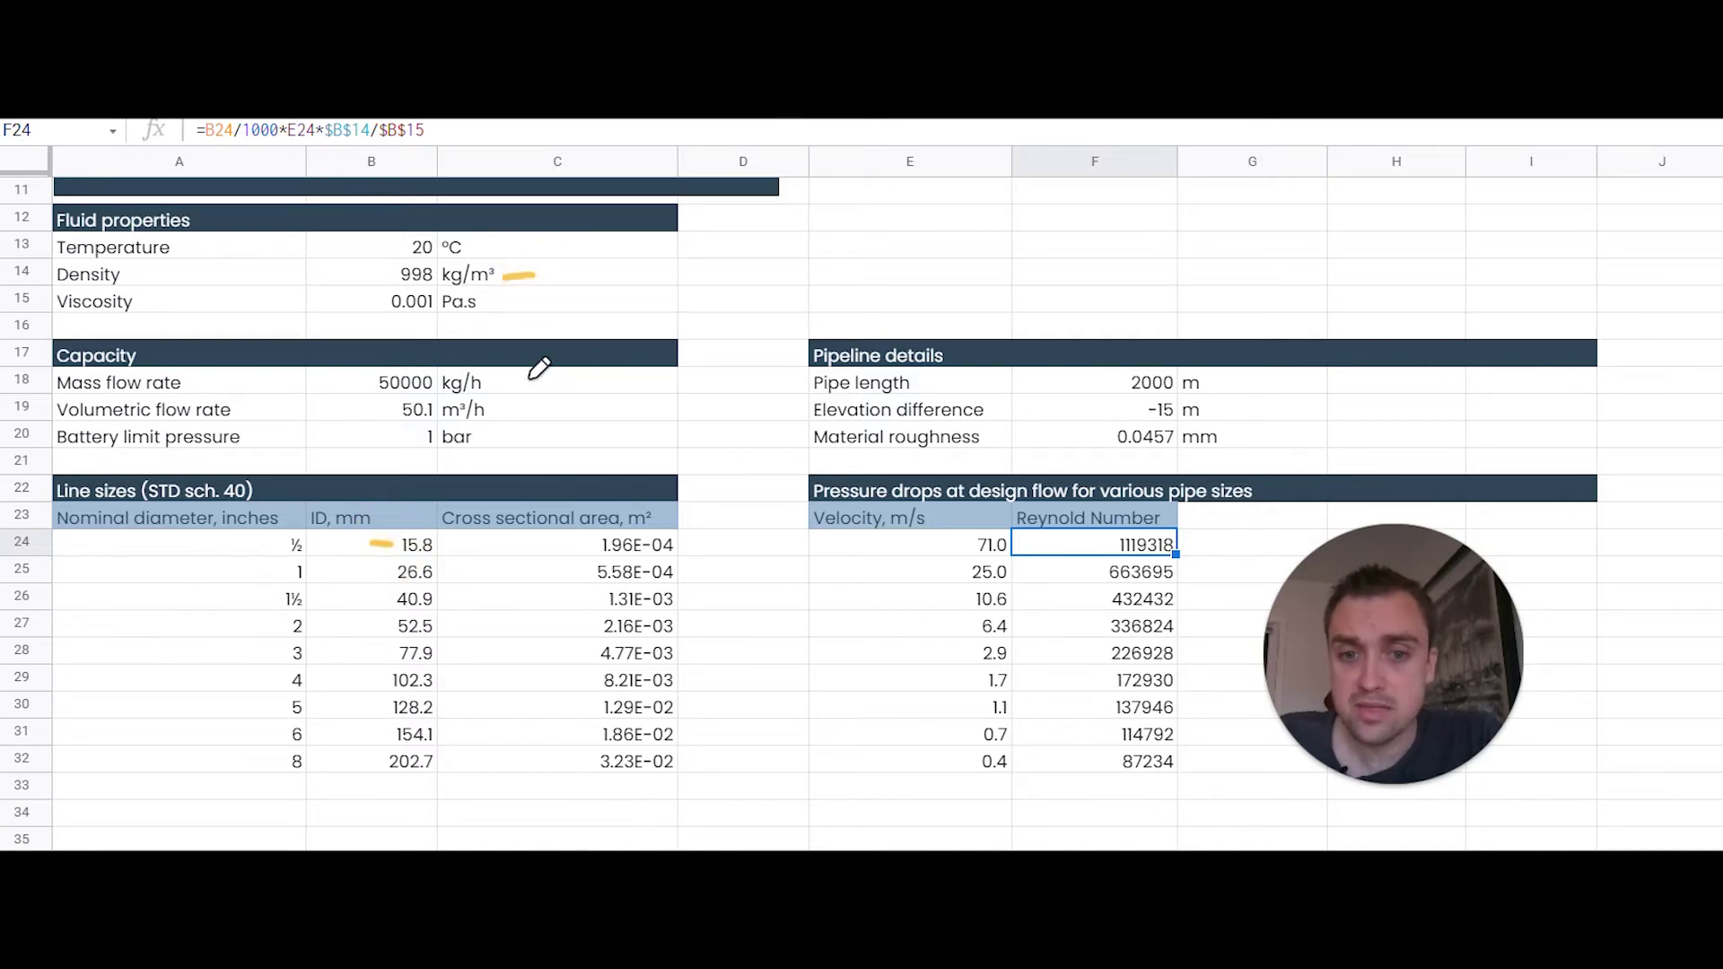
pyautogui.moveTo(891, 551); pyautogui.dragTo(941, 544)
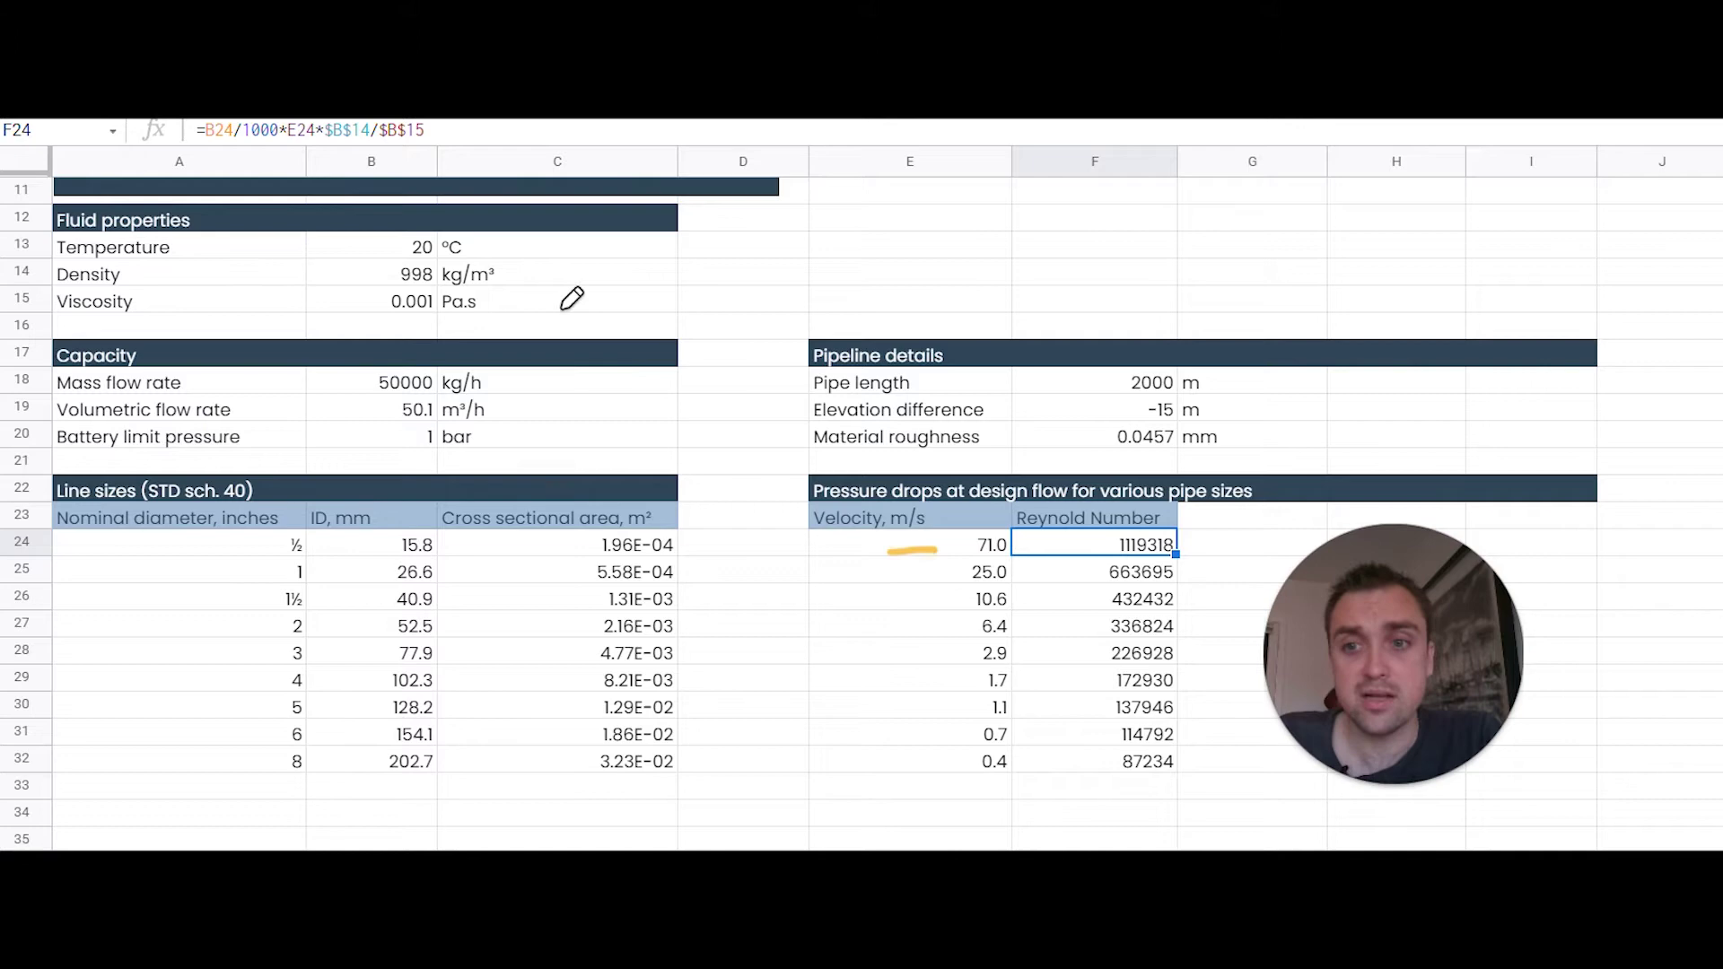
pyautogui.moveTo(524, 303); pyautogui.dragTo(593, 309)
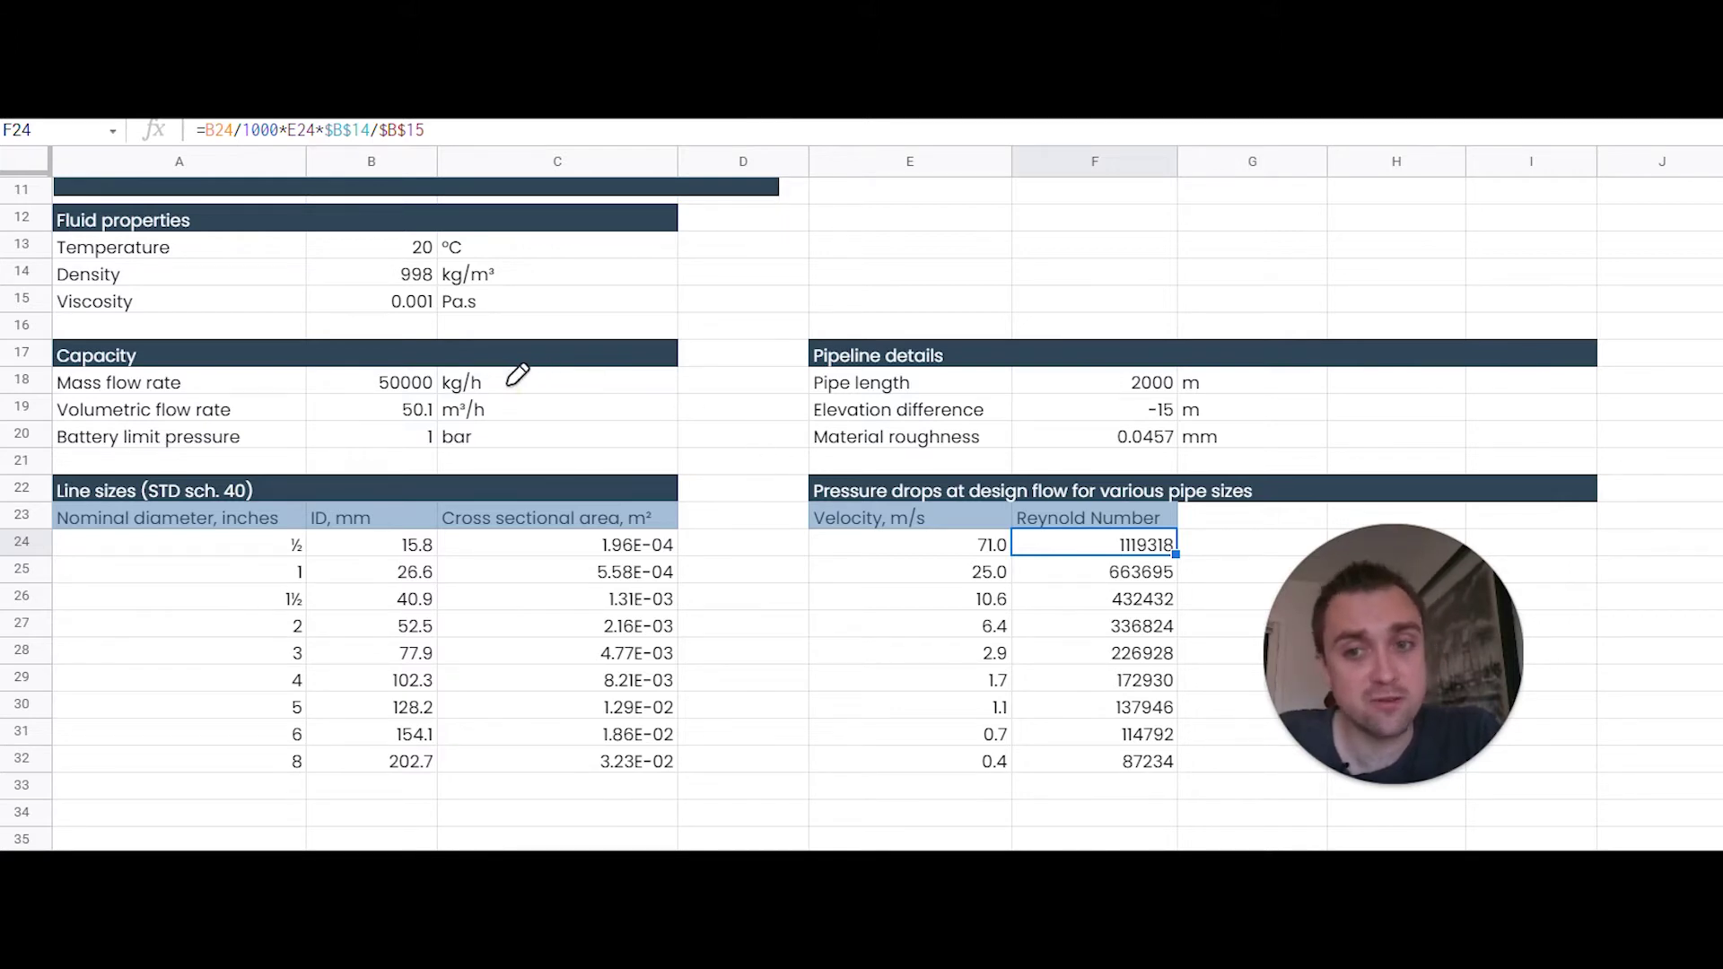
pyautogui.moveTo(505, 384); pyautogui.dragTo(528, 384)
pyautogui.moveTo(254, 559)
pyautogui.mouseDown()
pyautogui.moveTo(231, 712)
pyautogui.moveTo(242, 791)
pyautogui.mouseUp()
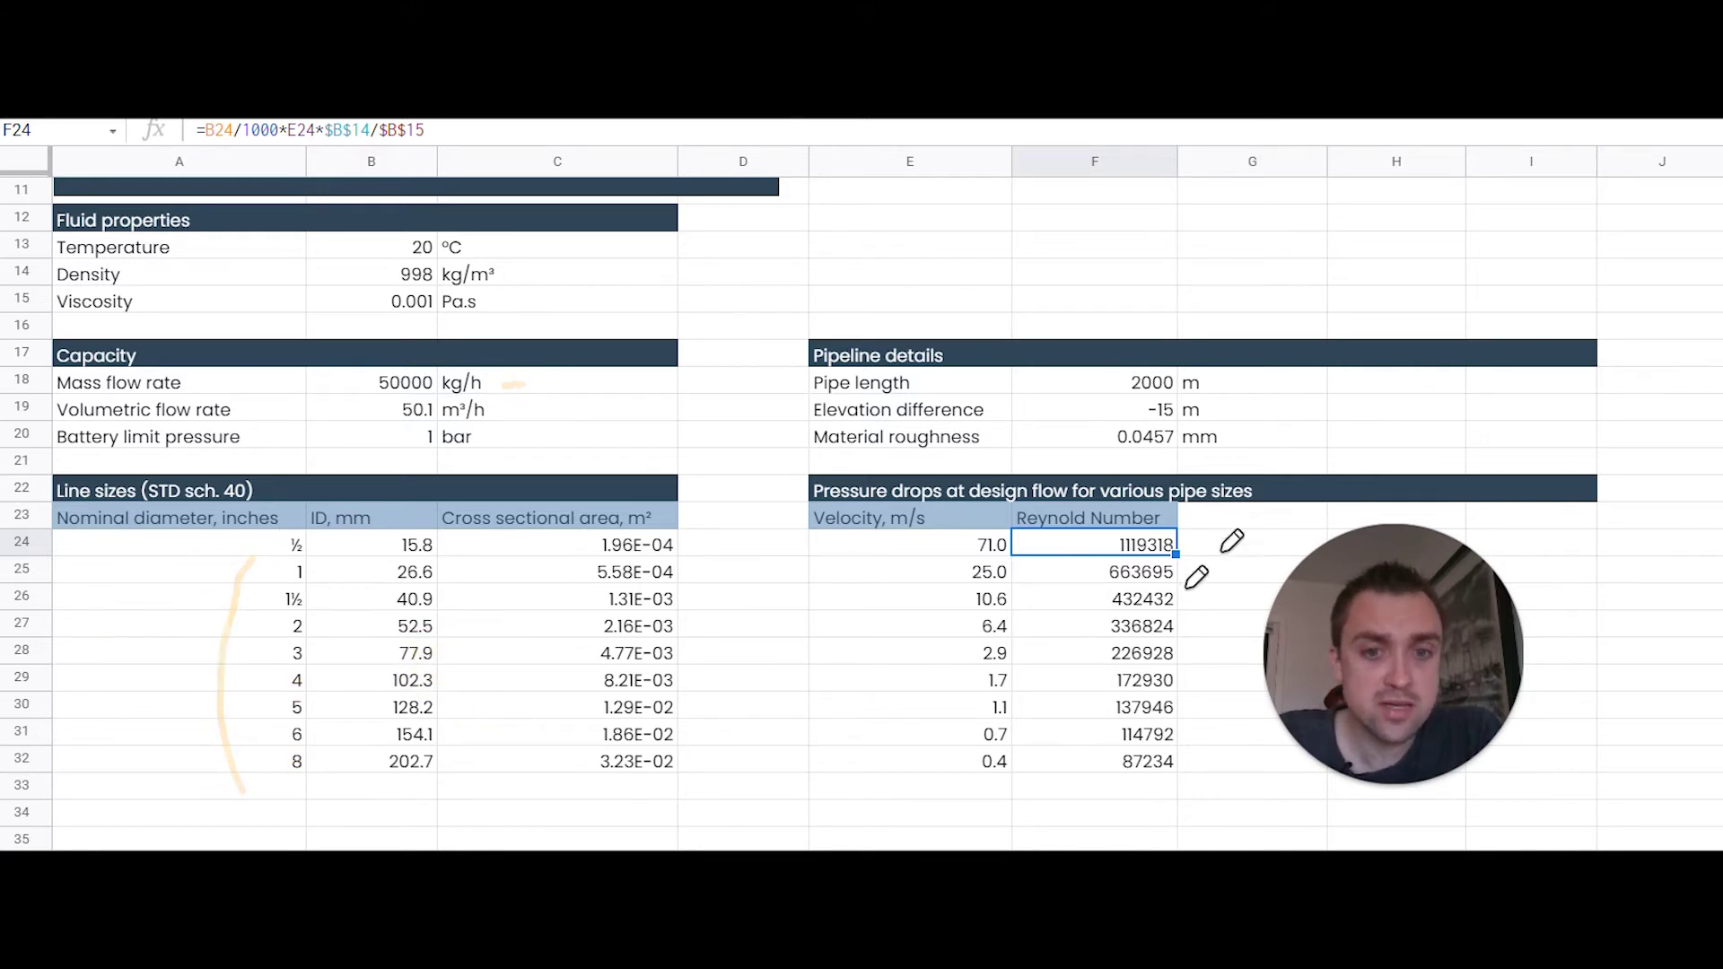
pyautogui.moveTo(1041, 540); pyautogui.dragTo(1122, 539)
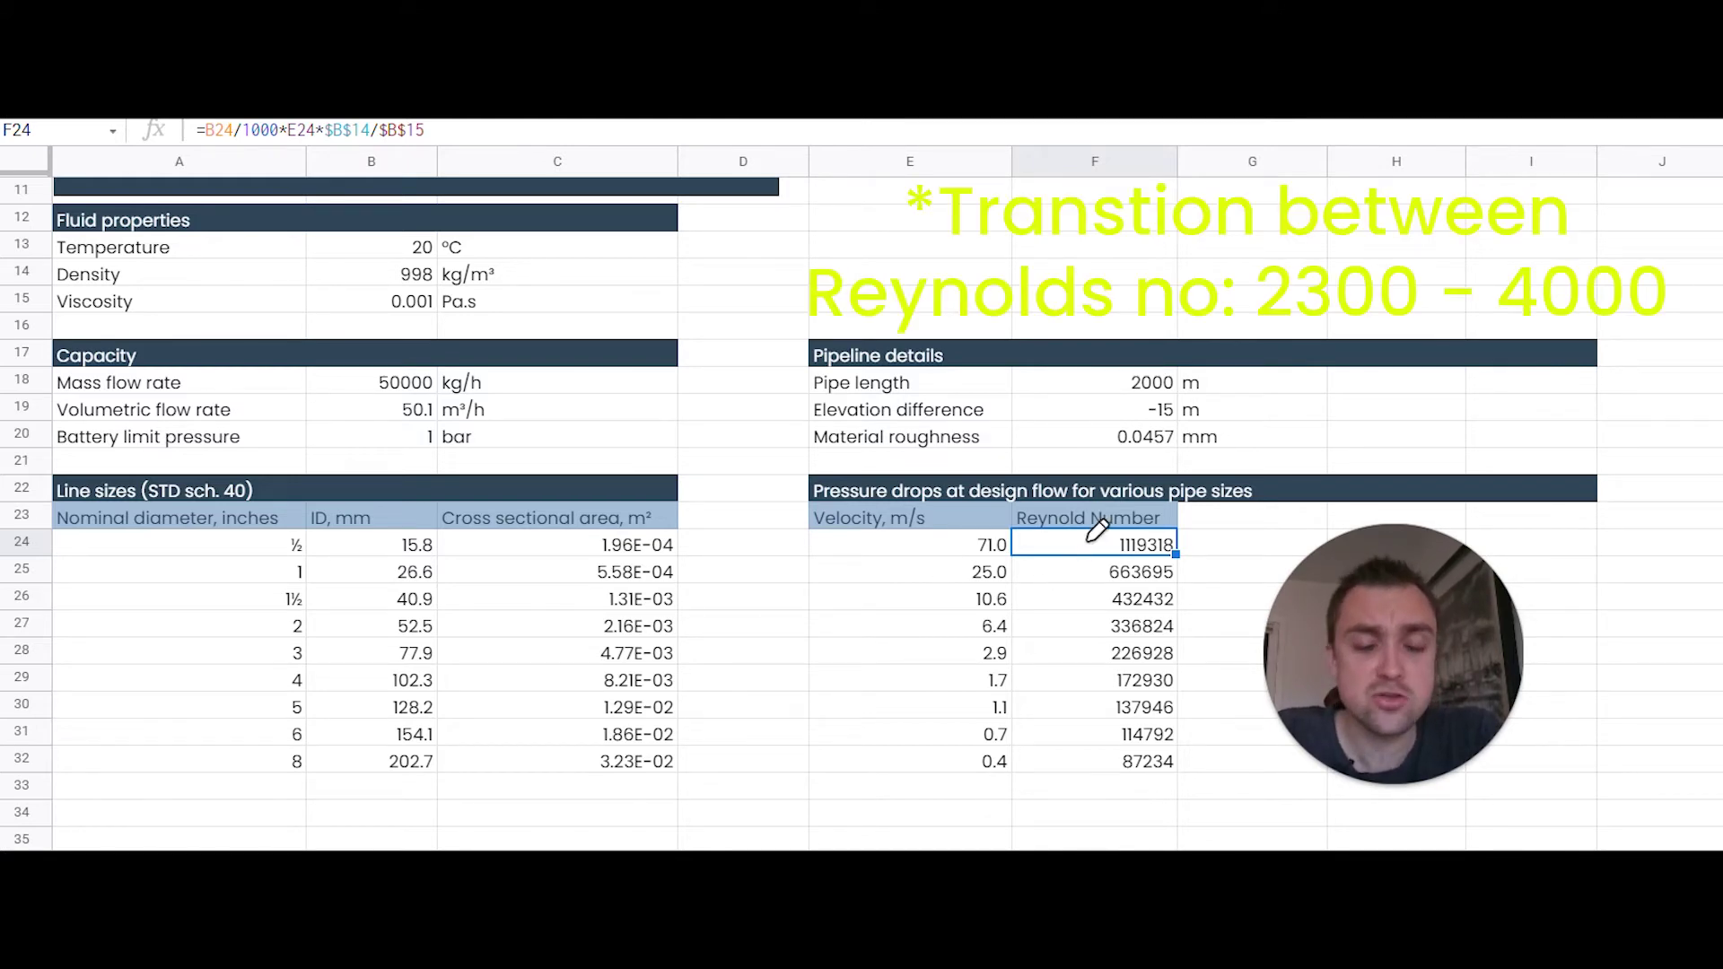
pyautogui.moveTo(1086, 536)
pyautogui.mouseDown()
pyautogui.moveTo(1073, 710)
pyautogui.moveTo(1103, 761)
pyautogui.mouseUp()
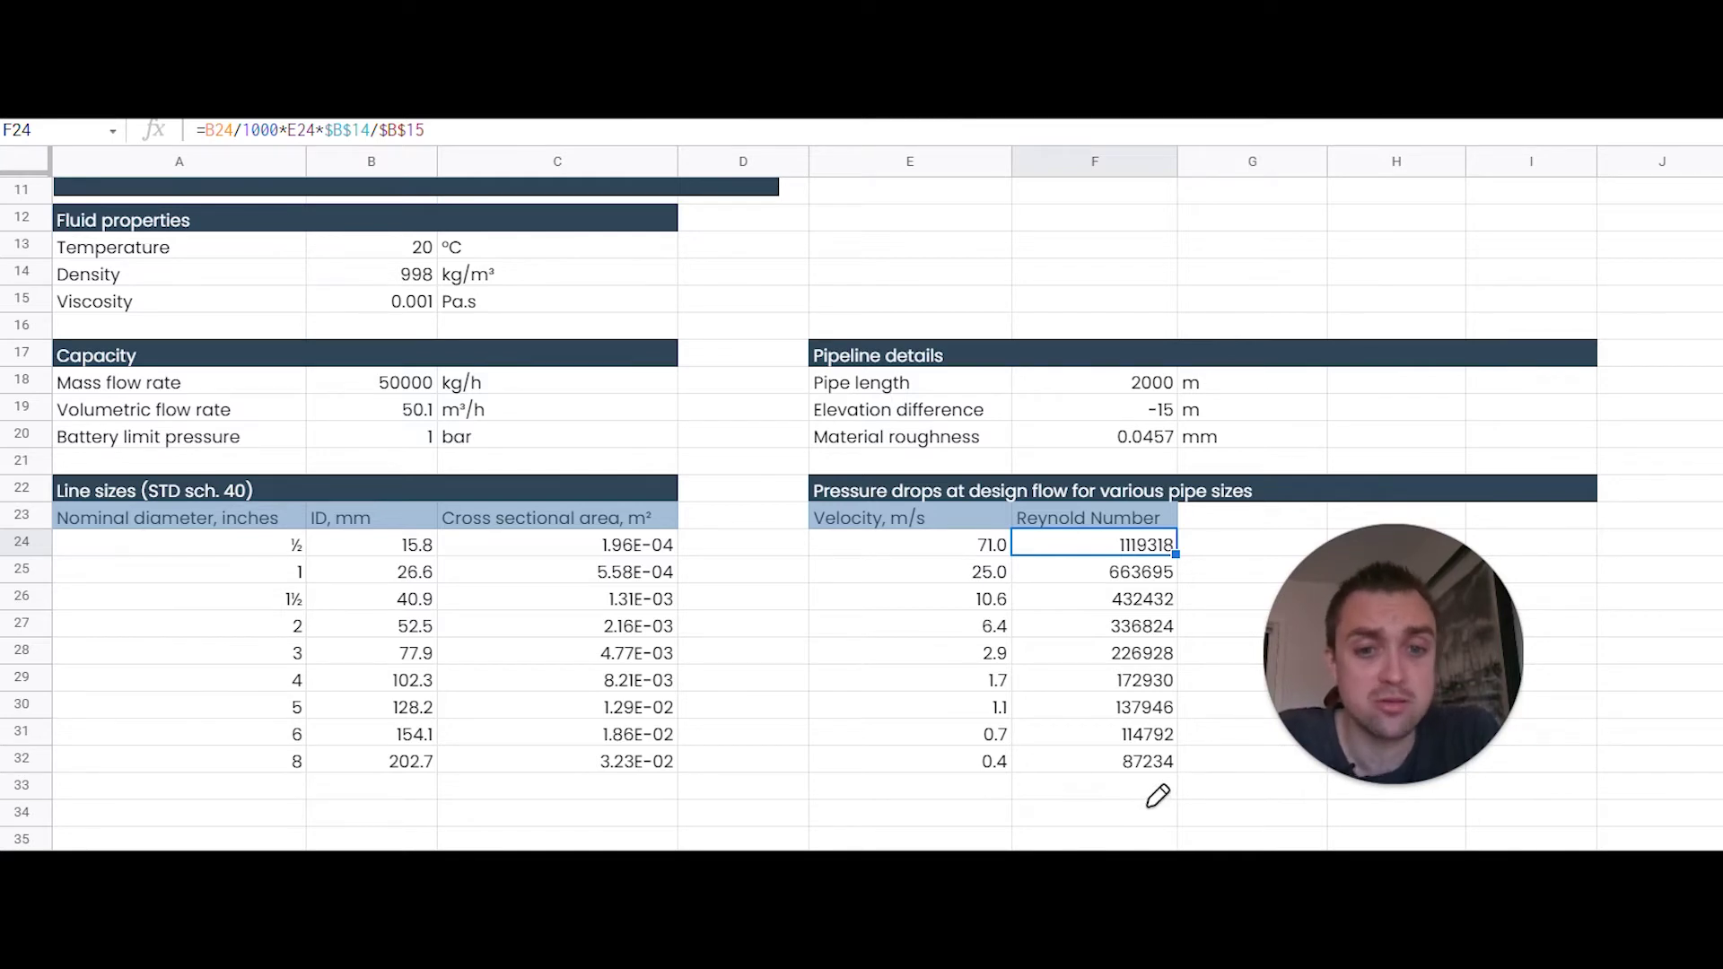
pyautogui.moveTo(1041, 810); pyautogui.dragTo(987, 780)
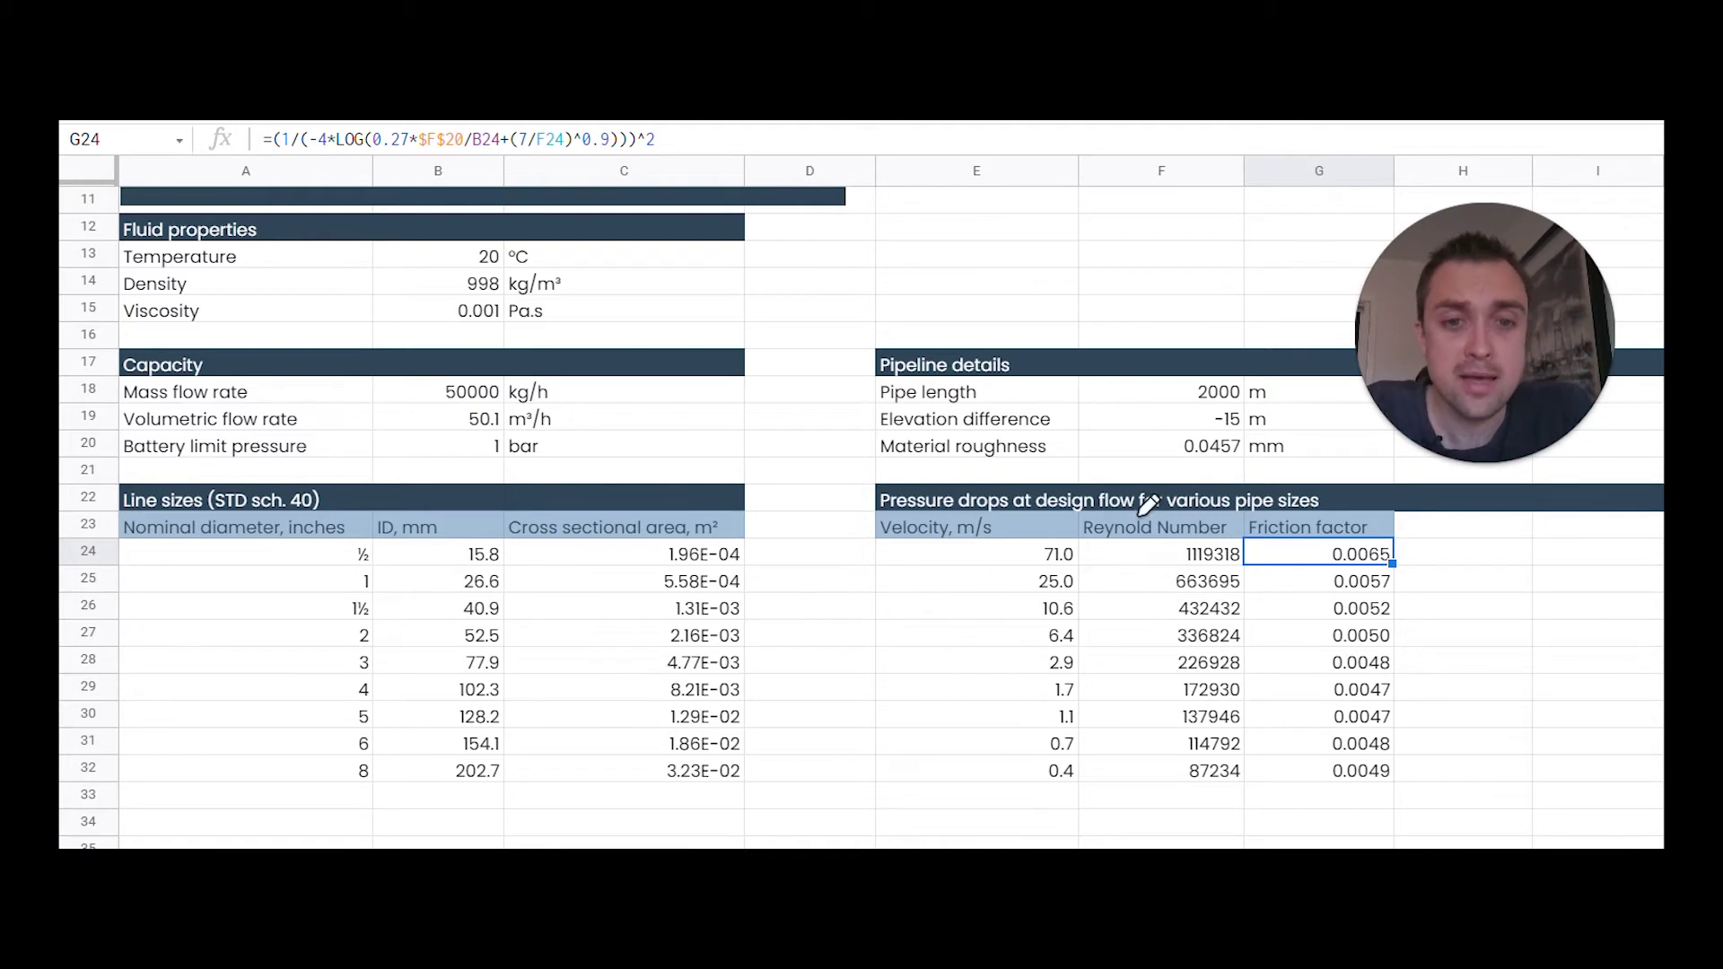
pyautogui.moveTo(1192, 461); pyautogui.dragTo(1257, 453)
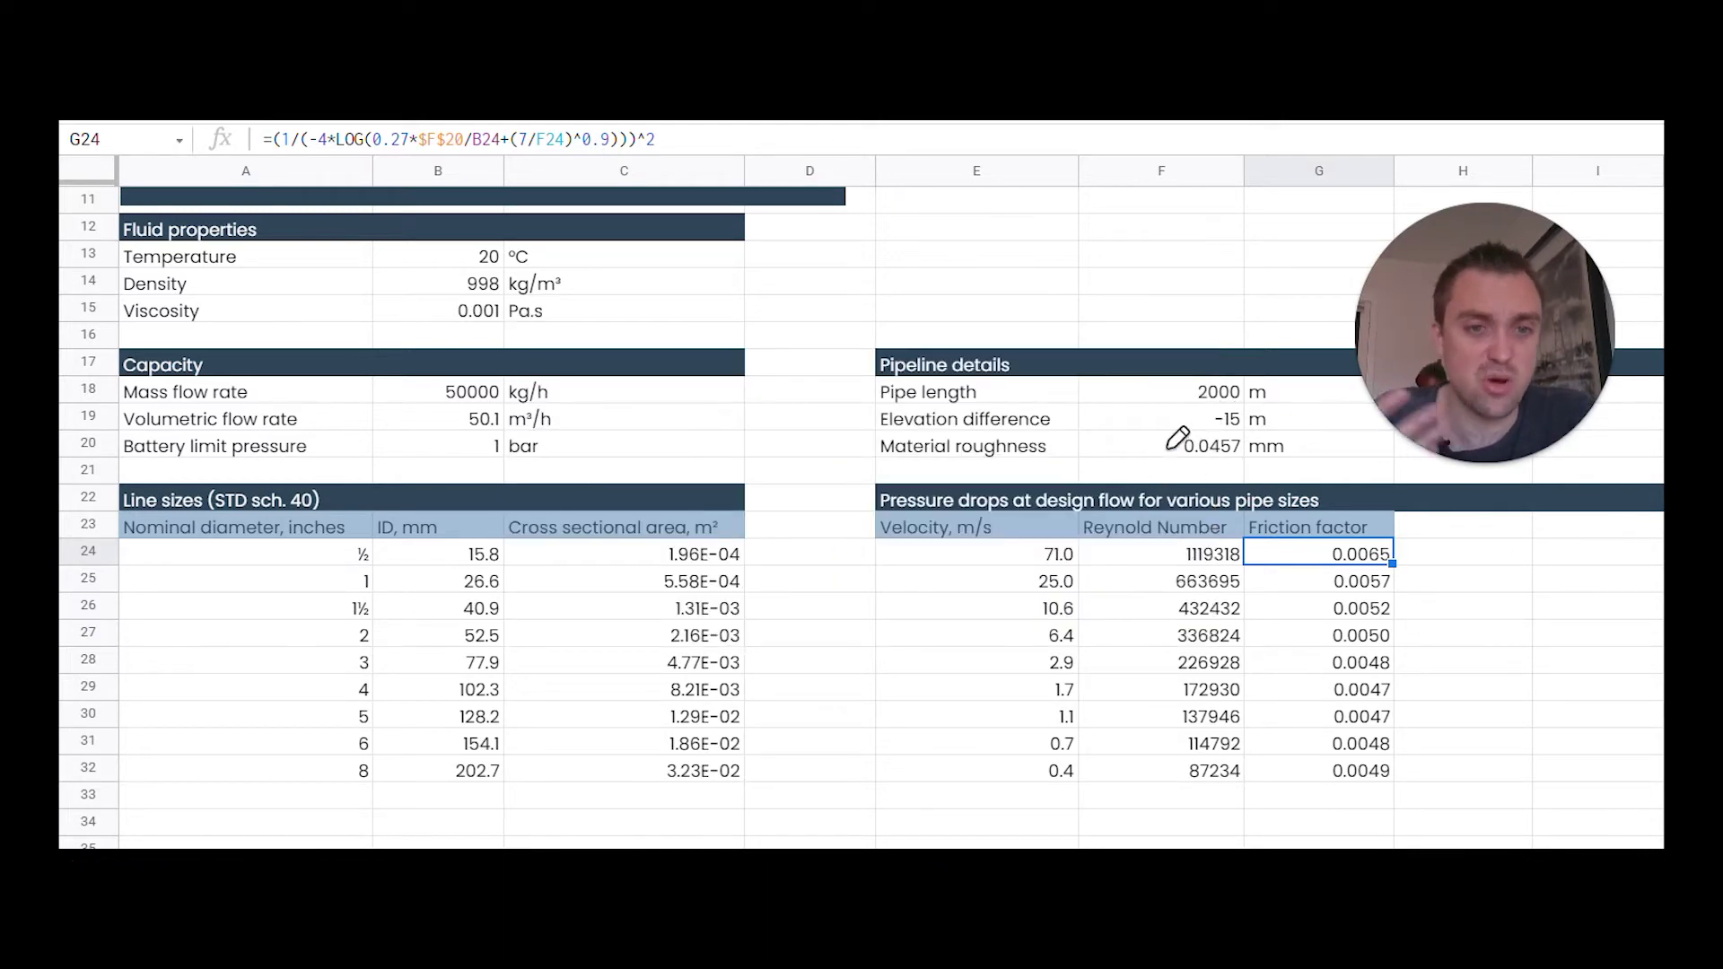
pyautogui.moveTo(1185, 816); pyautogui.dragTo(1196, 774)
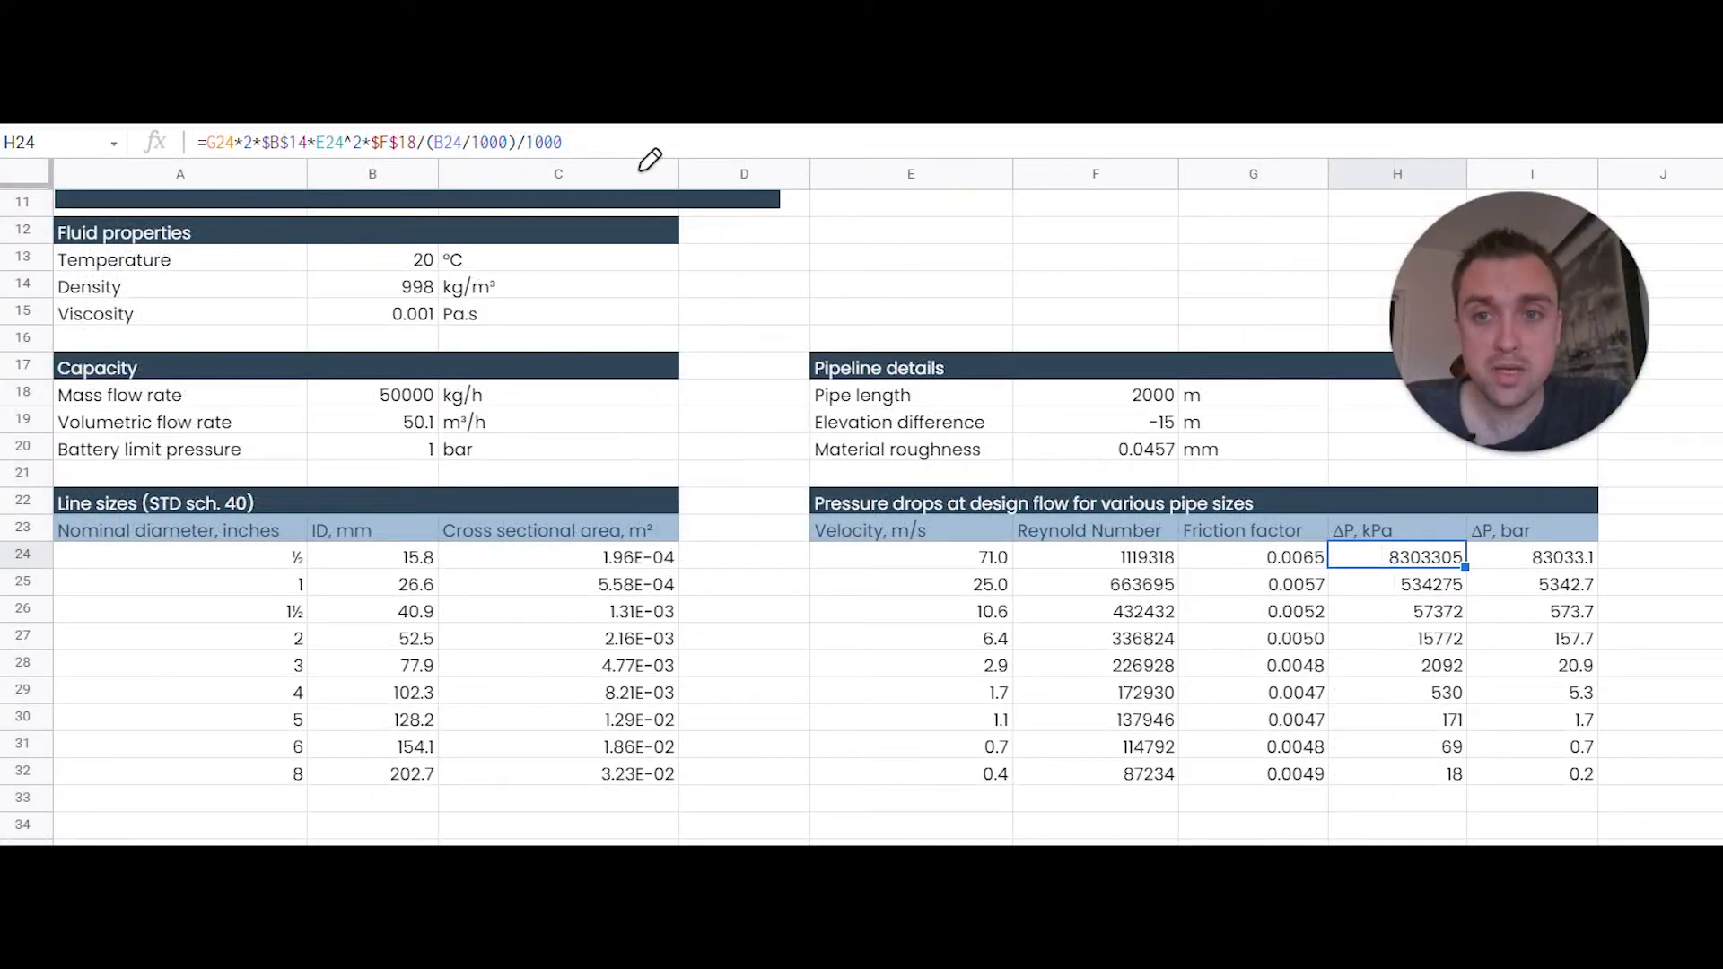
# Step: Highlight the friction factor formula and column that feed the new ΔP, kPa column
pyautogui.moveTo(640, 169); pyautogui.dragTo(577, 148)
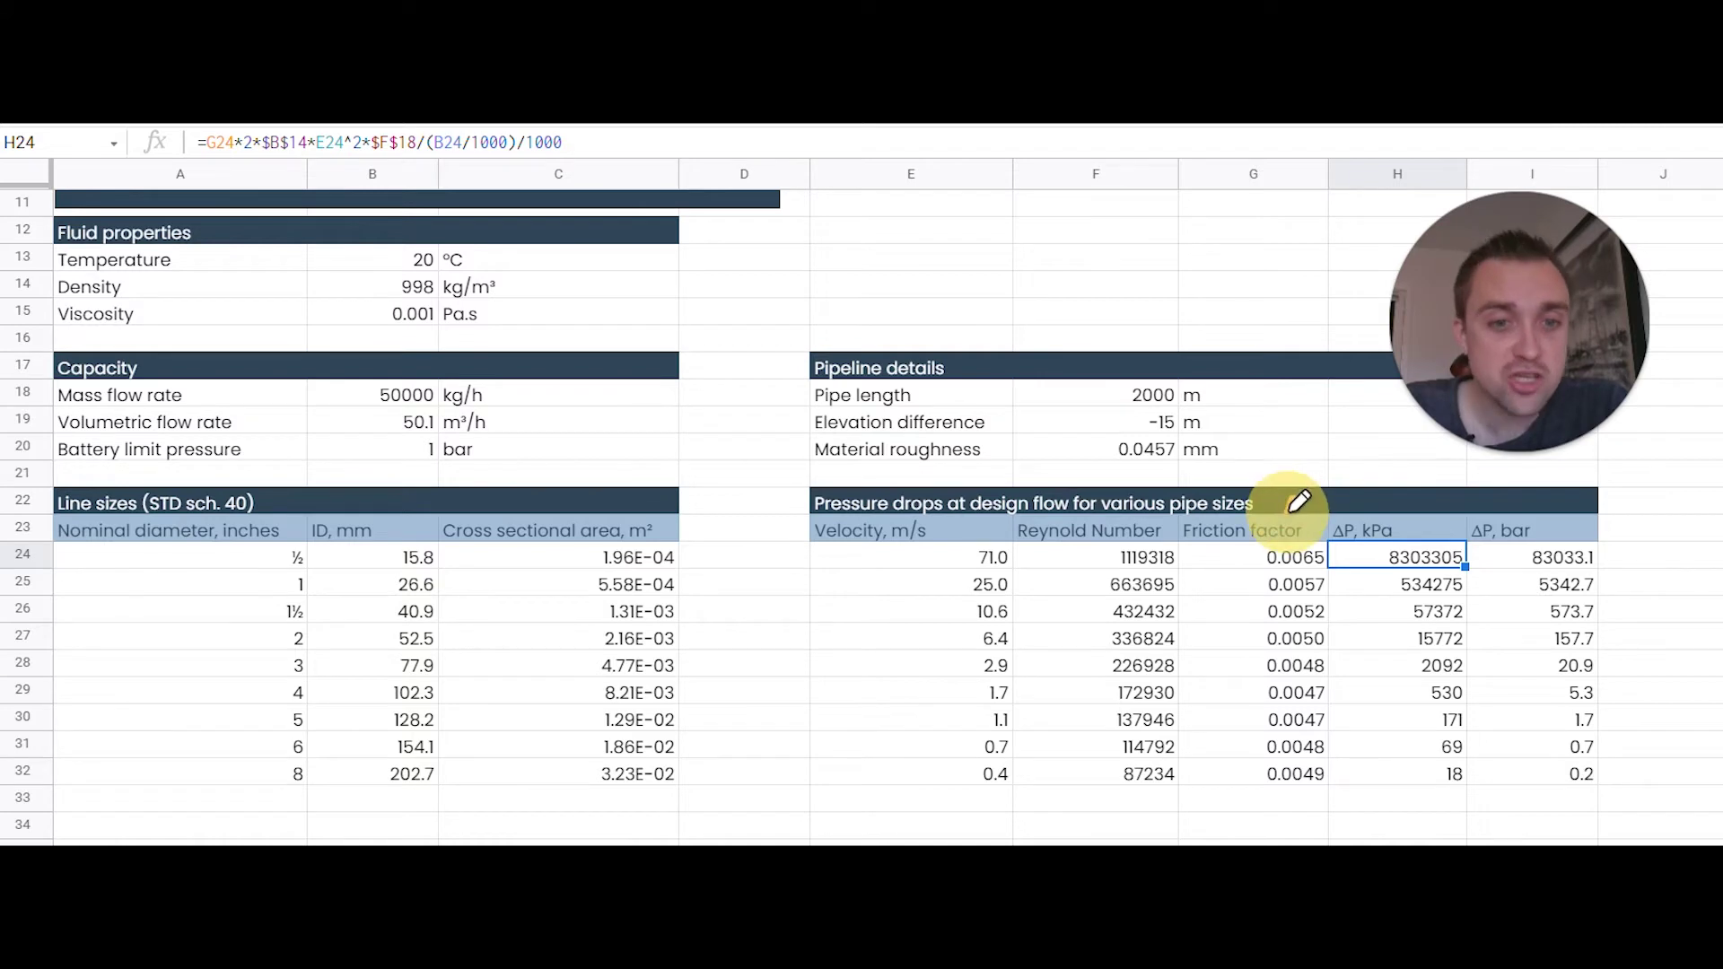
pyautogui.moveTo(1290, 511); pyautogui.dragTo(1294, 499)
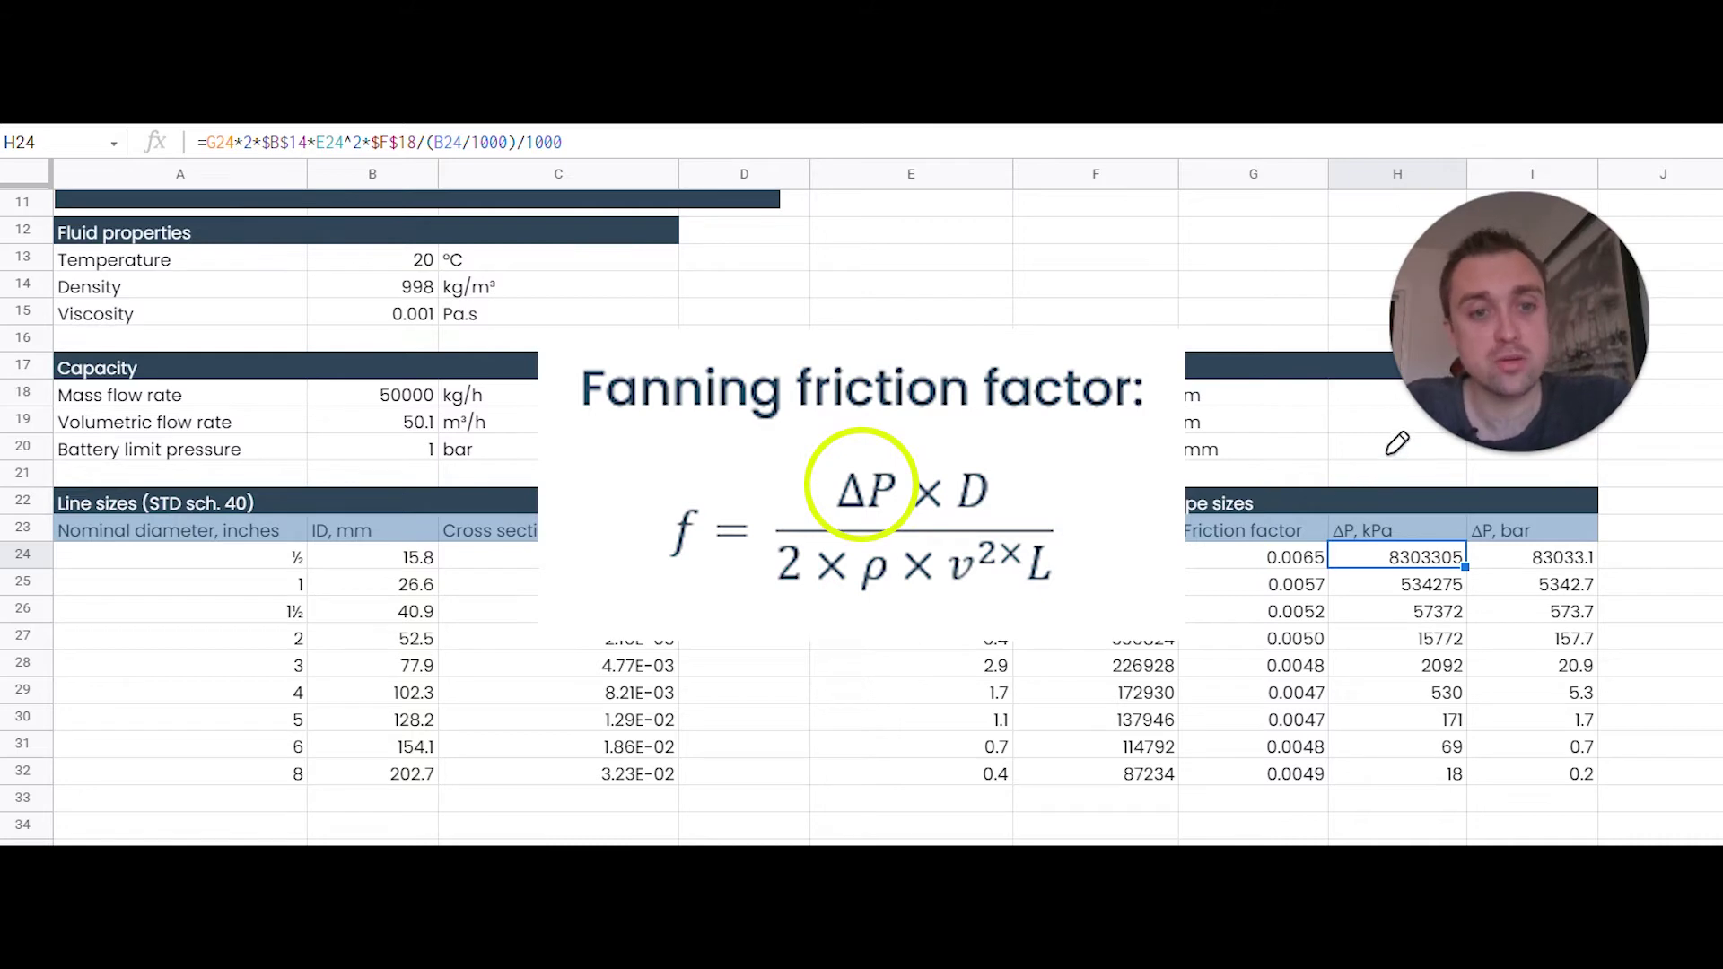
pyautogui.moveTo(1385, 457); pyautogui.dragTo(1388, 512)
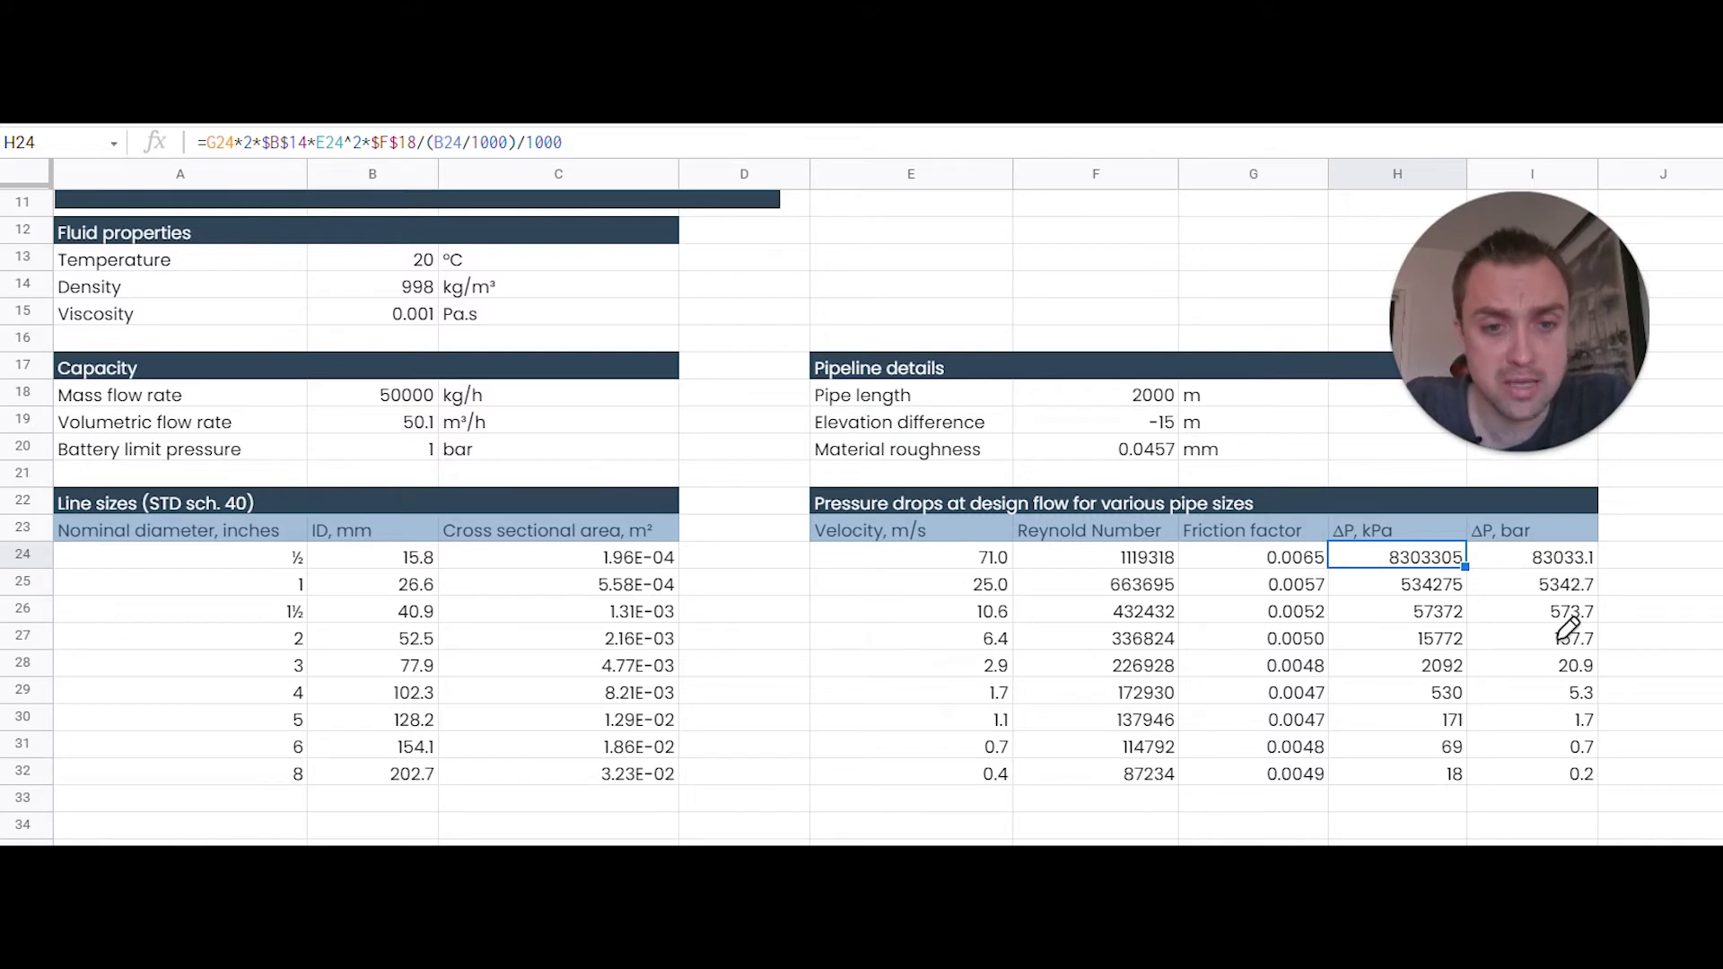
# Step: Circle the 83033.1 bar and 20.9 bar pressure drops in the ΔP, bar column
pyautogui.moveTo(1623, 551); pyautogui.dragTo(1647, 525)
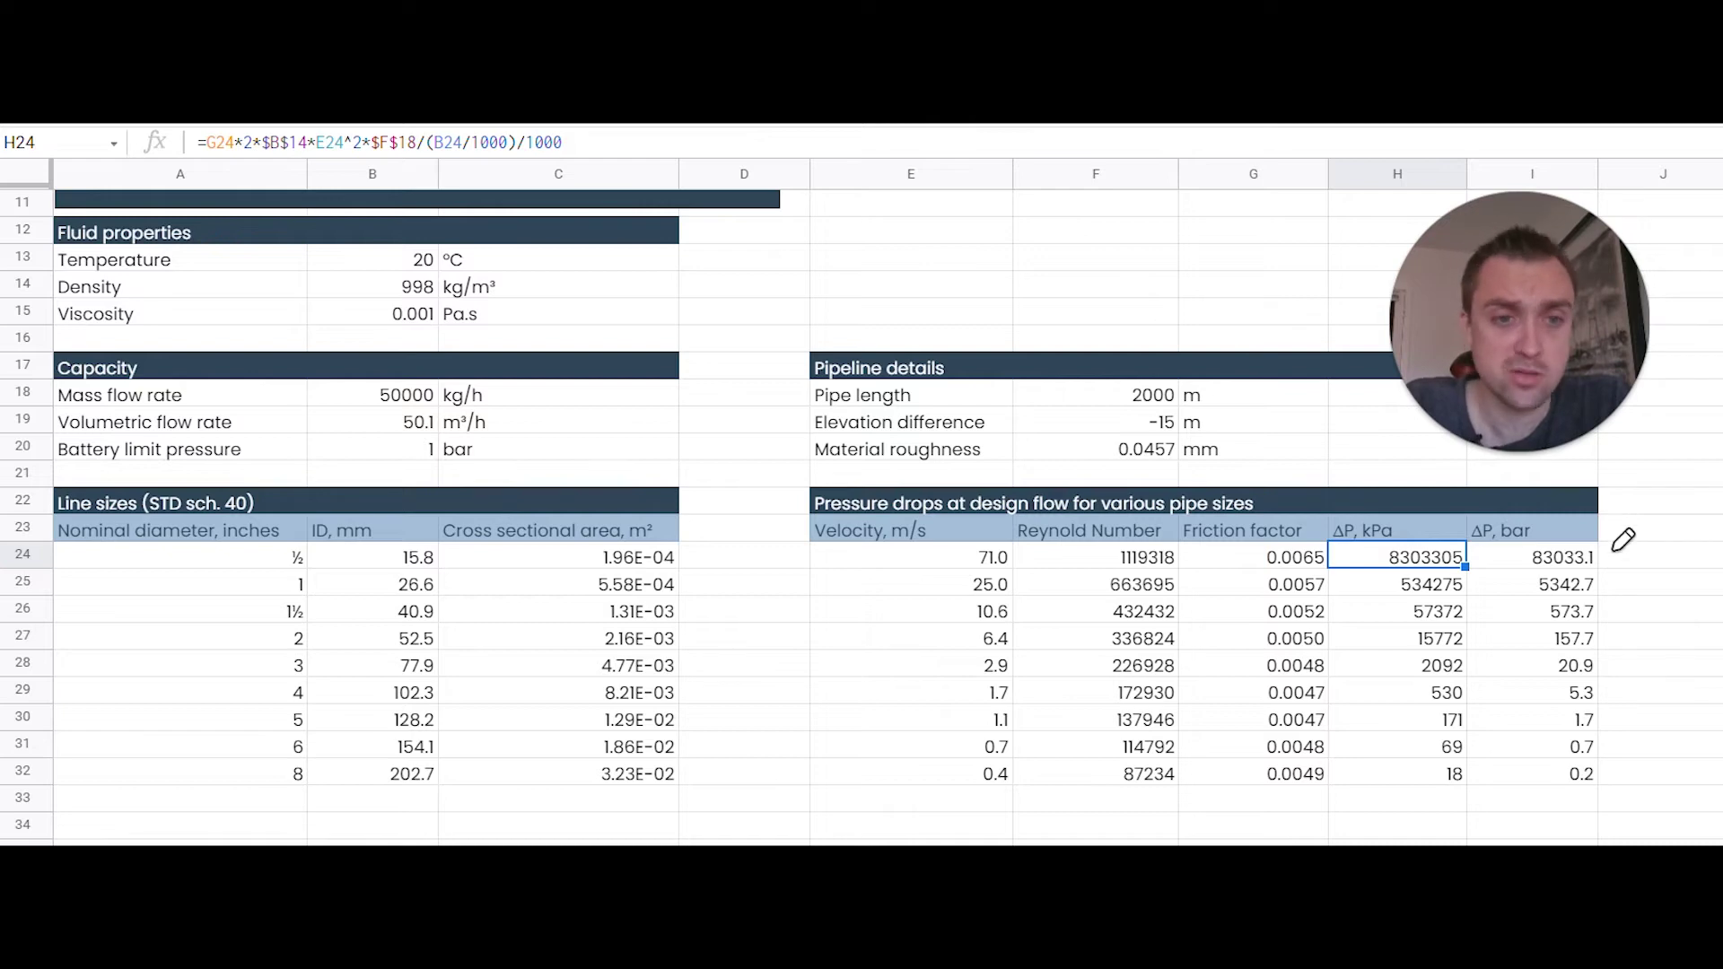
pyautogui.moveTo(1612, 539); pyautogui.dragTo(1621, 557)
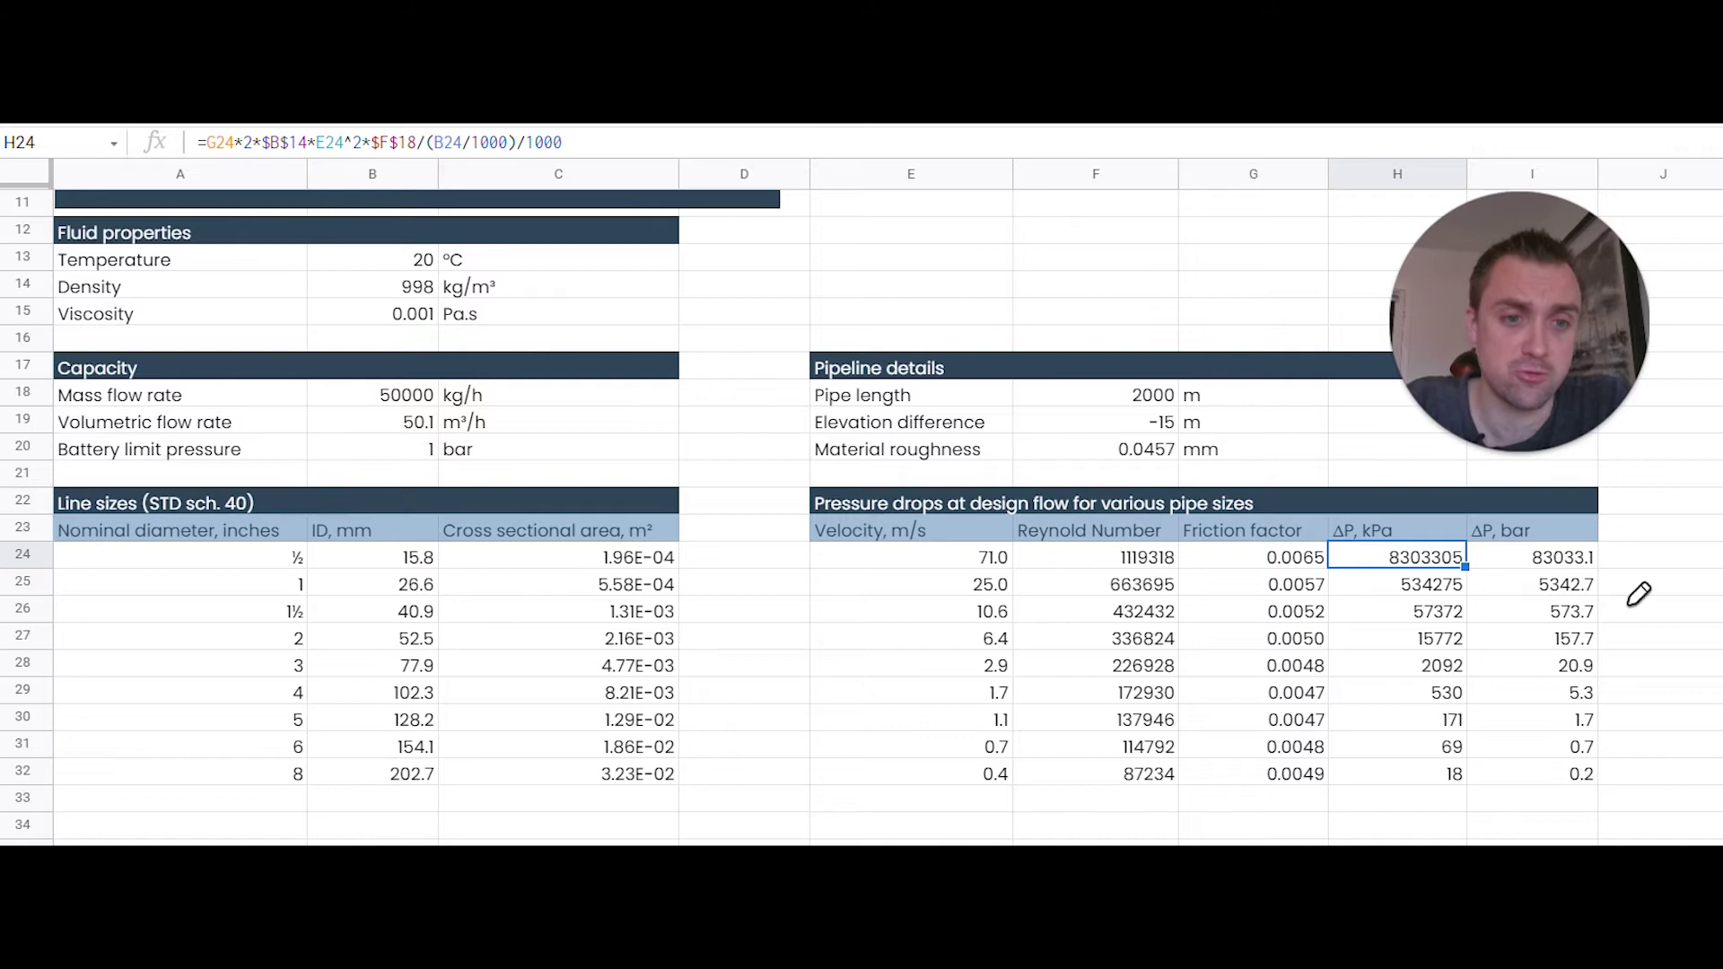
pyautogui.moveTo(1604, 582)
pyautogui.mouseDown()
pyautogui.moveTo(1577, 562)
pyautogui.moveTo(1641, 628)
pyautogui.mouseUp()
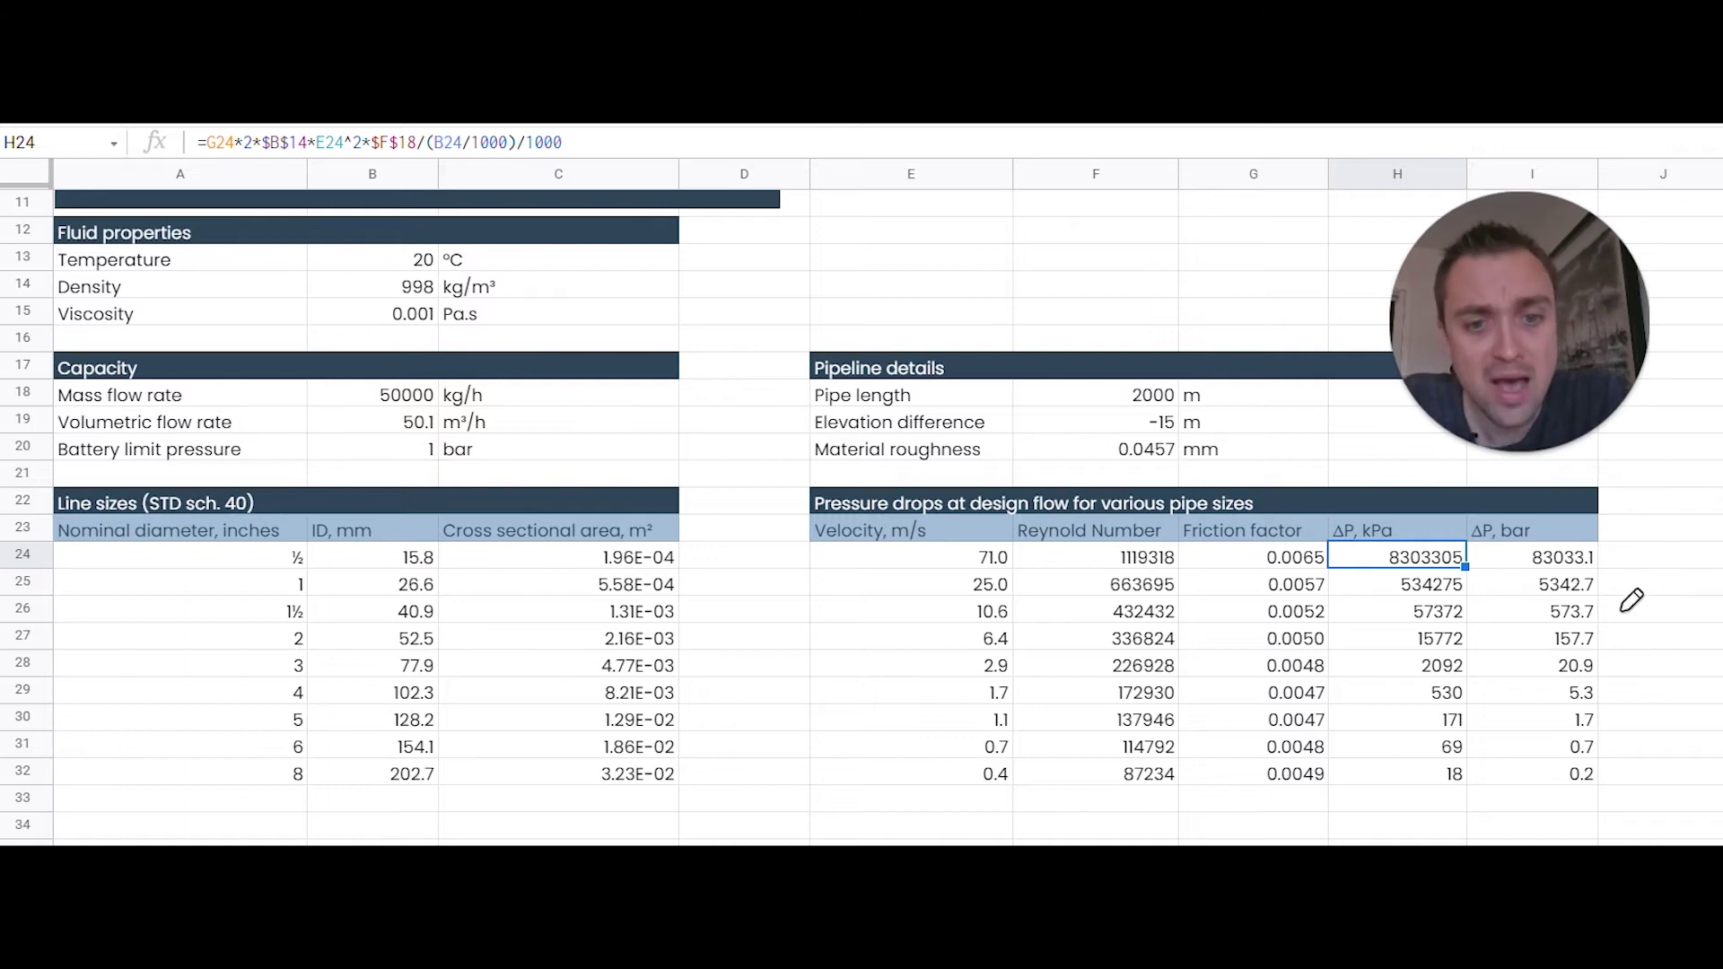
pyautogui.moveTo(1599, 669); pyautogui.dragTo(1616, 665)
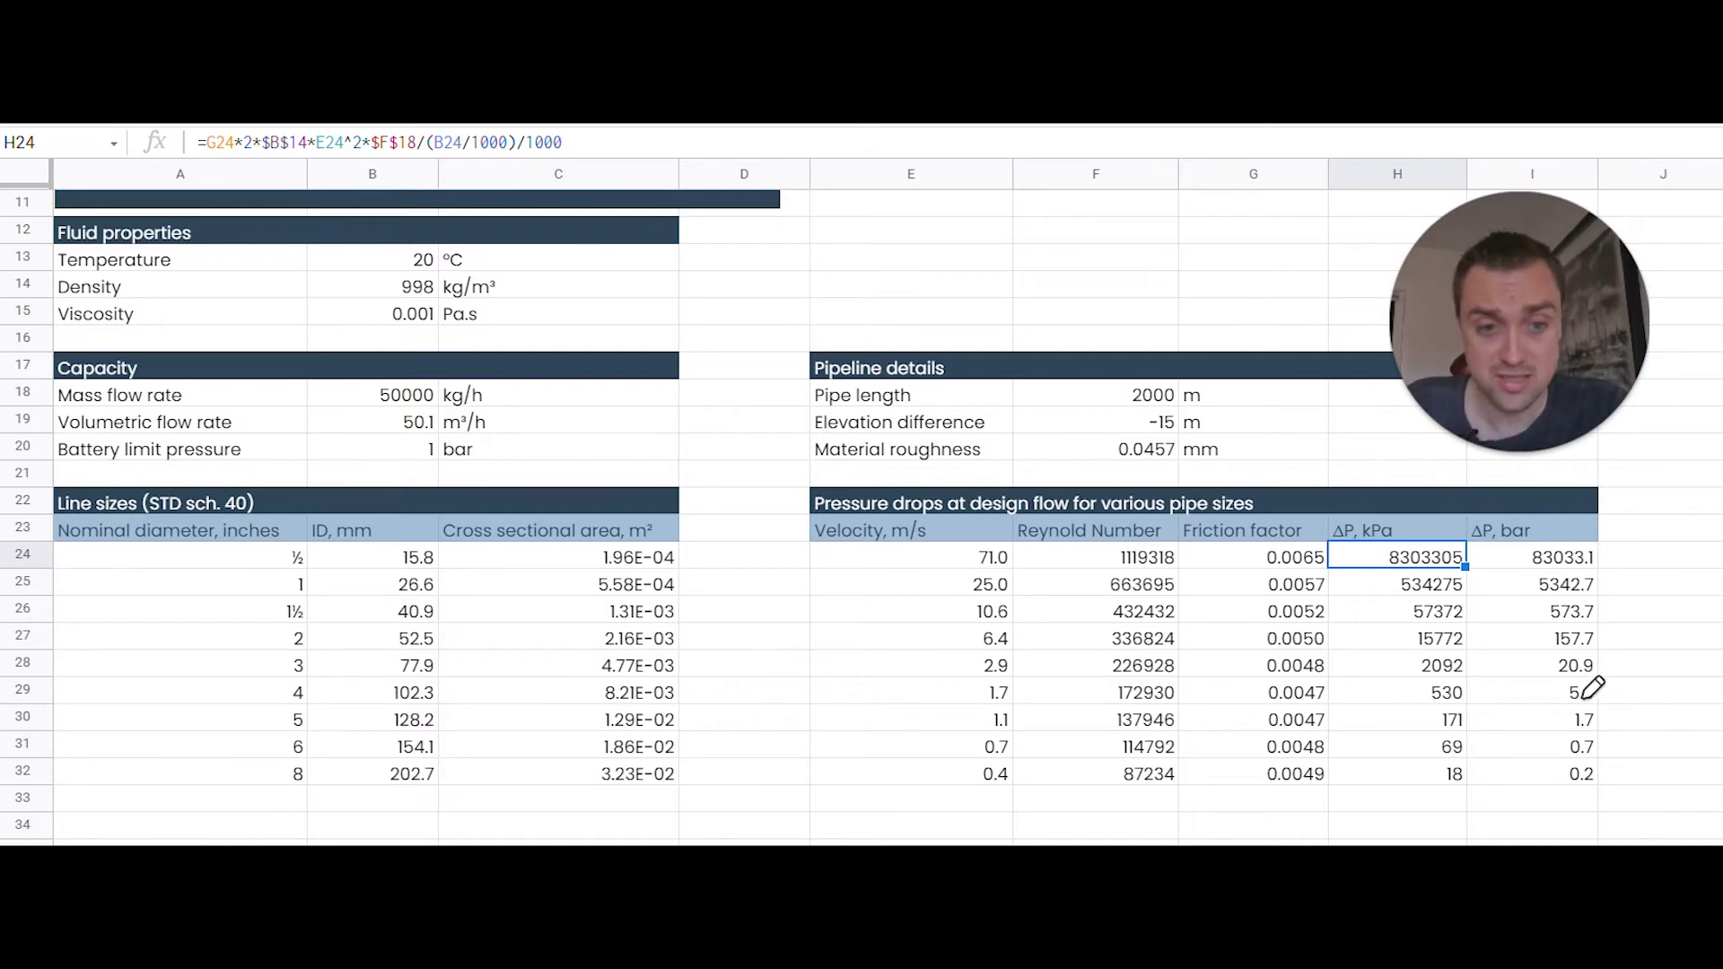
# Step: Mark the 8 inch pipe and the pressure drops running from 20.9 down to 0.2 bar
pyautogui.moveTo(228, 769); pyautogui.dragTo(260, 769)
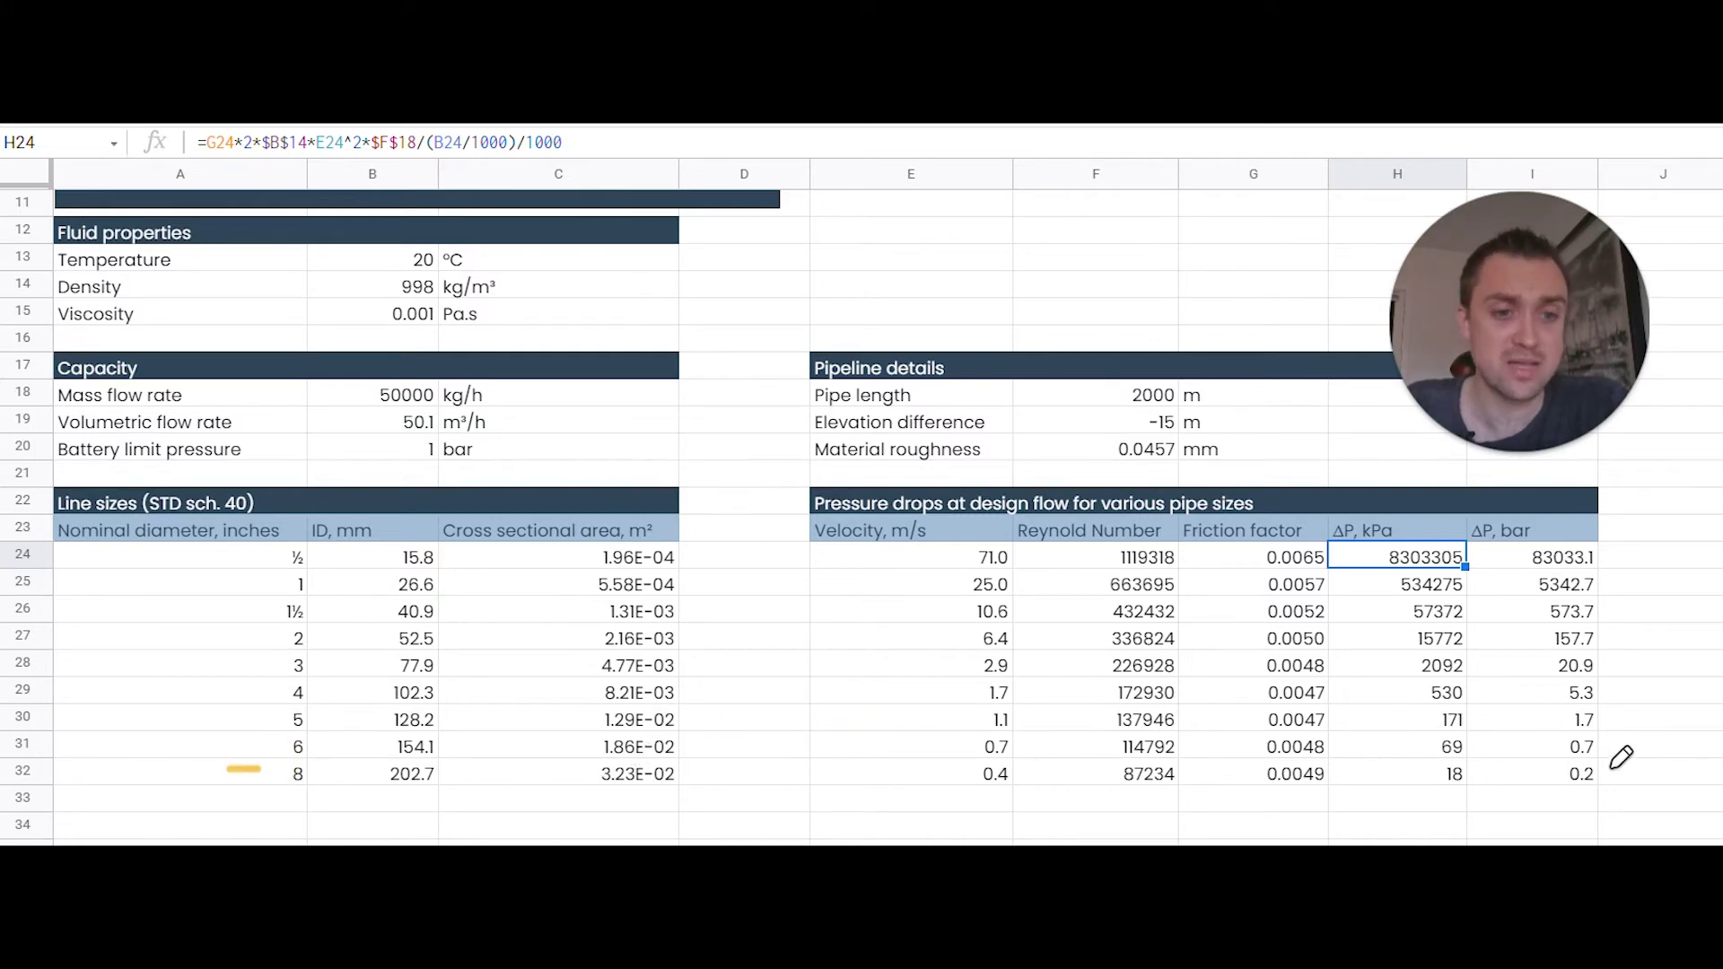
pyautogui.moveTo(1598, 752)
pyautogui.mouseDown()
pyautogui.moveTo(1581, 756)
pyautogui.moveTo(1587, 781)
pyautogui.moveTo(1580, 759)
pyautogui.moveTo(1602, 756)
pyautogui.mouseUp()
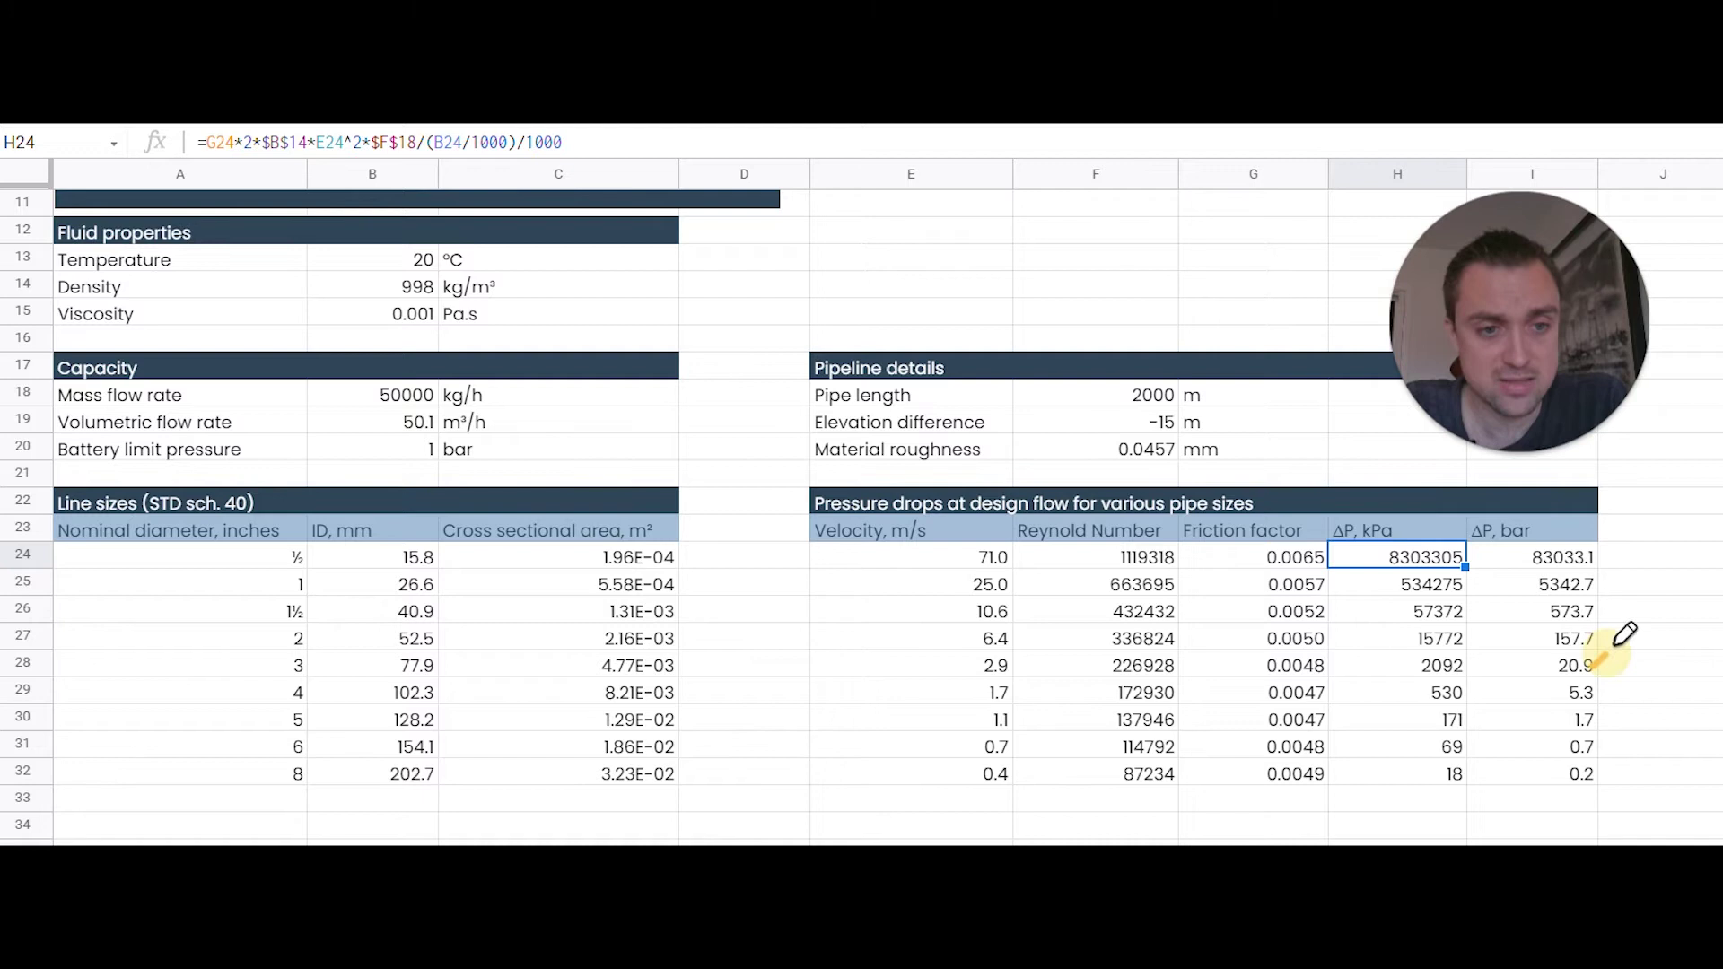
pyautogui.moveTo(1613, 647); pyautogui.dragTo(1620, 705)
pyautogui.click(1607, 665)
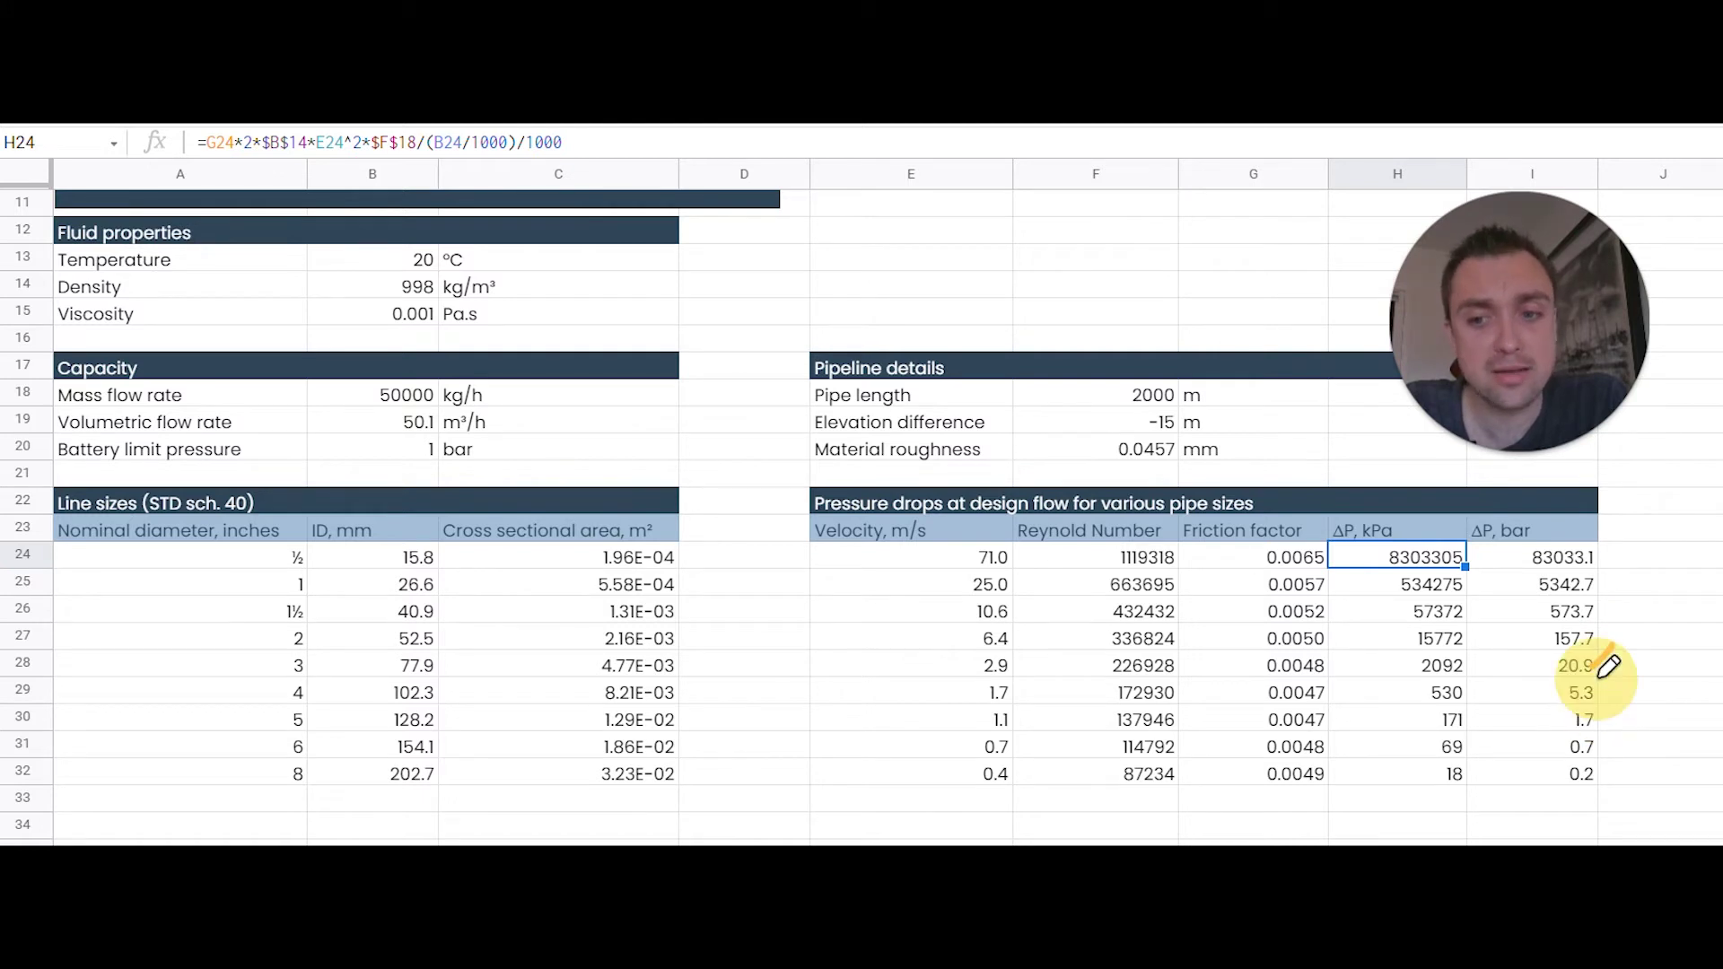
pyautogui.moveTo(1607, 665)
pyautogui.mouseDown()
pyautogui.moveTo(1643, 736)
pyautogui.moveTo(1602, 819)
pyautogui.mouseUp()
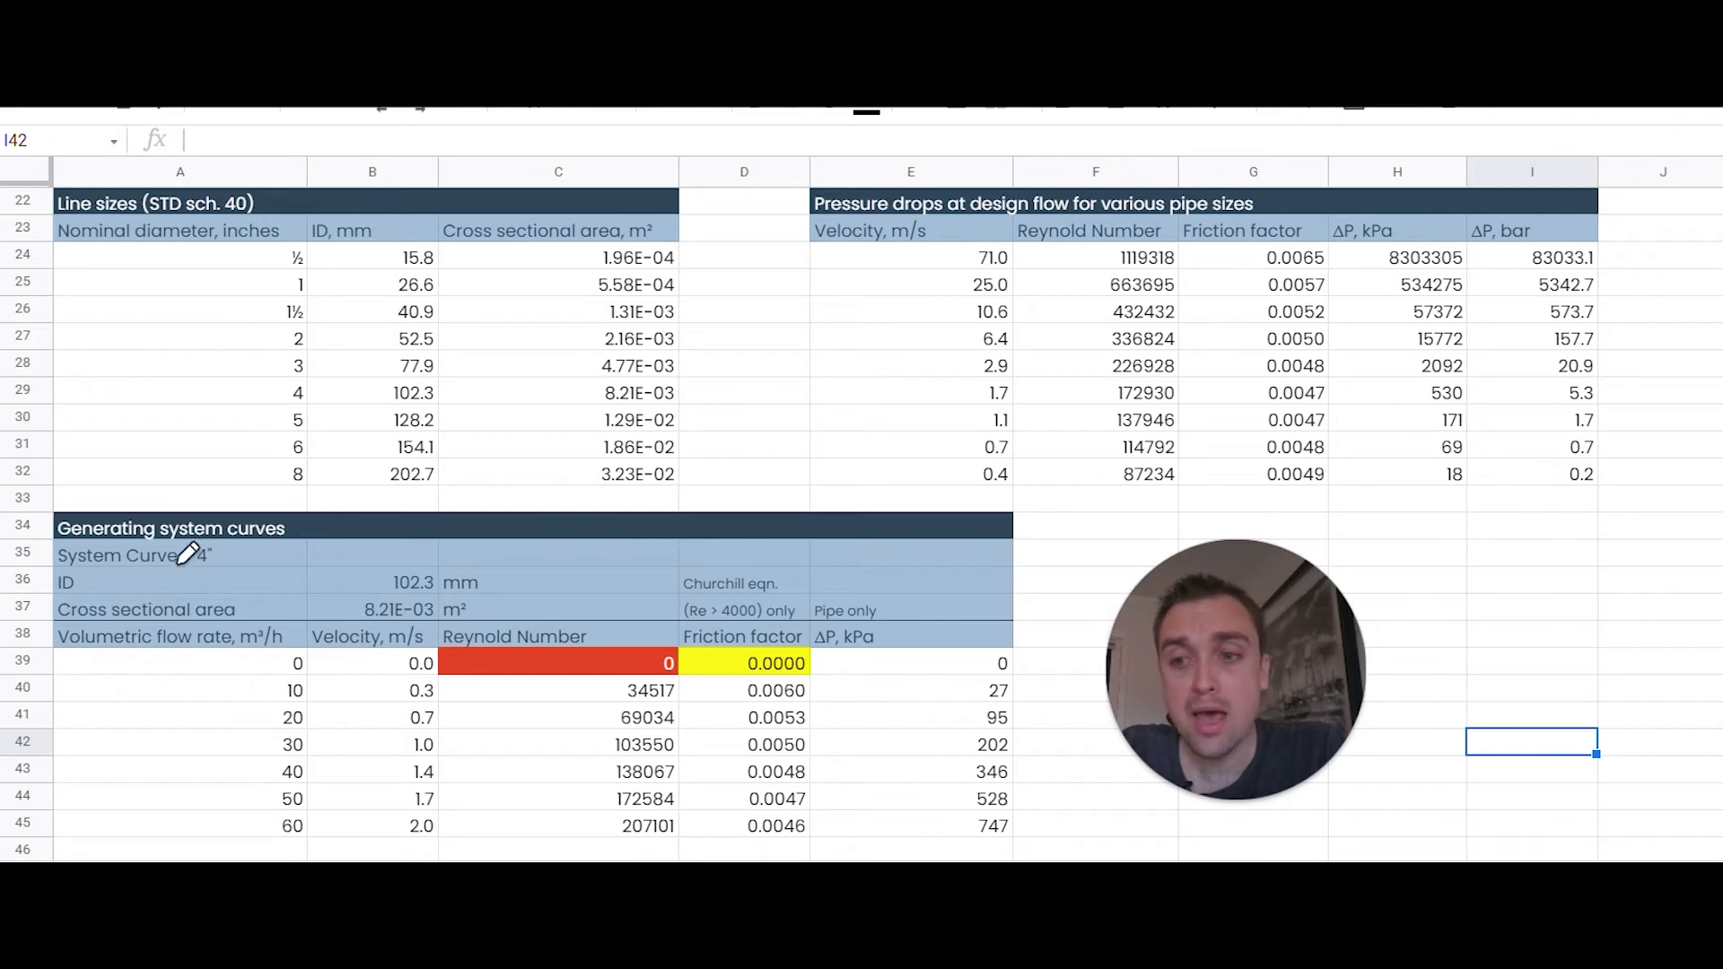
# Step: Mark the 4 inch ID 102.3 mm, flows 0–20 and Reynolds numbers 34517 and 69034
pyautogui.moveTo(316, 585); pyautogui.dragTo(382, 584)
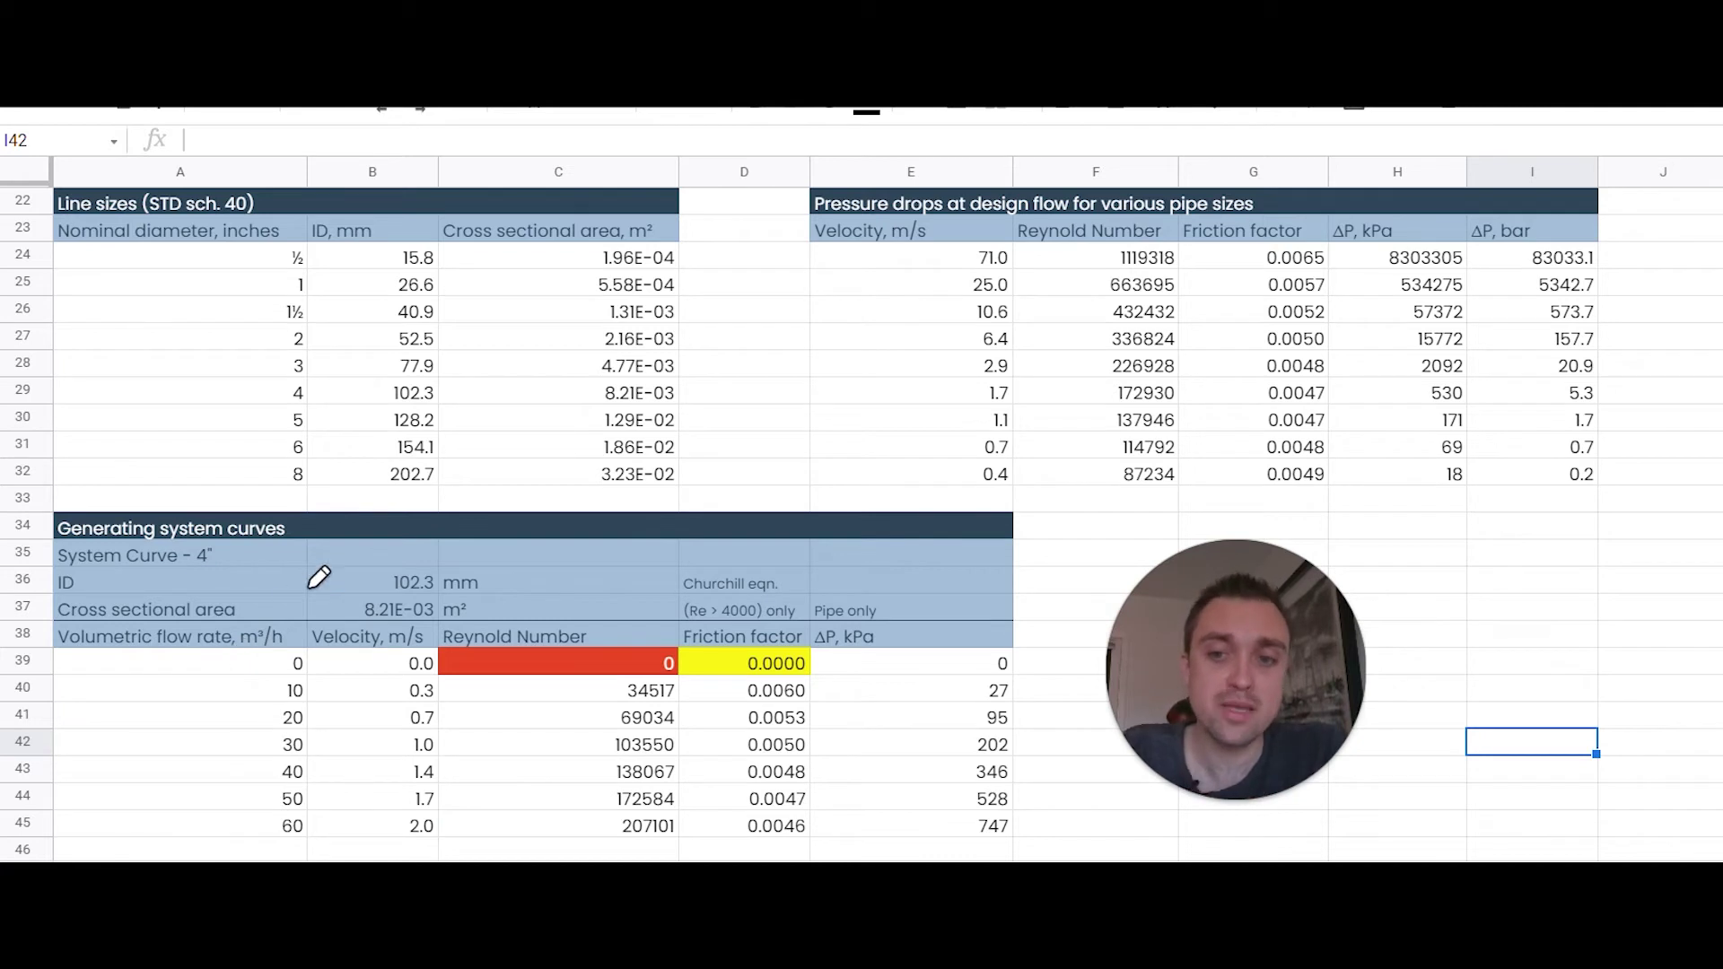
pyautogui.moveTo(245, 666)
pyautogui.mouseDown()
pyautogui.moveTo(262, 664)
pyautogui.moveTo(250, 746)
pyautogui.mouseUp()
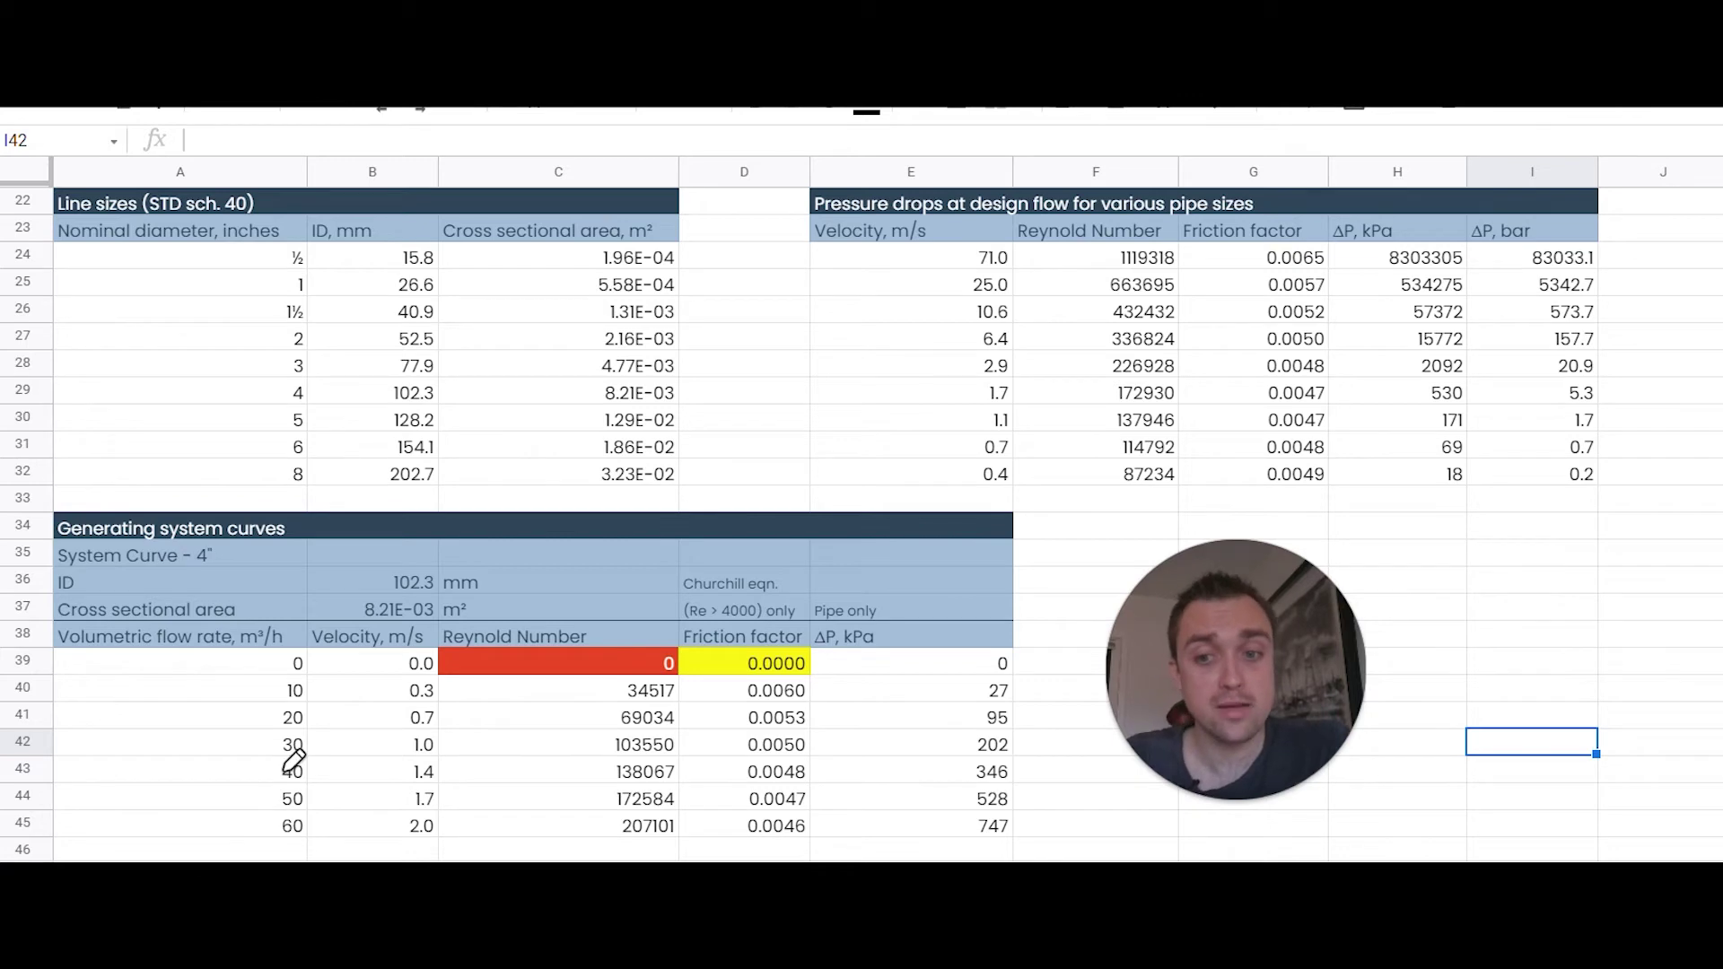
pyautogui.moveTo(680, 665); pyautogui.dragTo(697, 665)
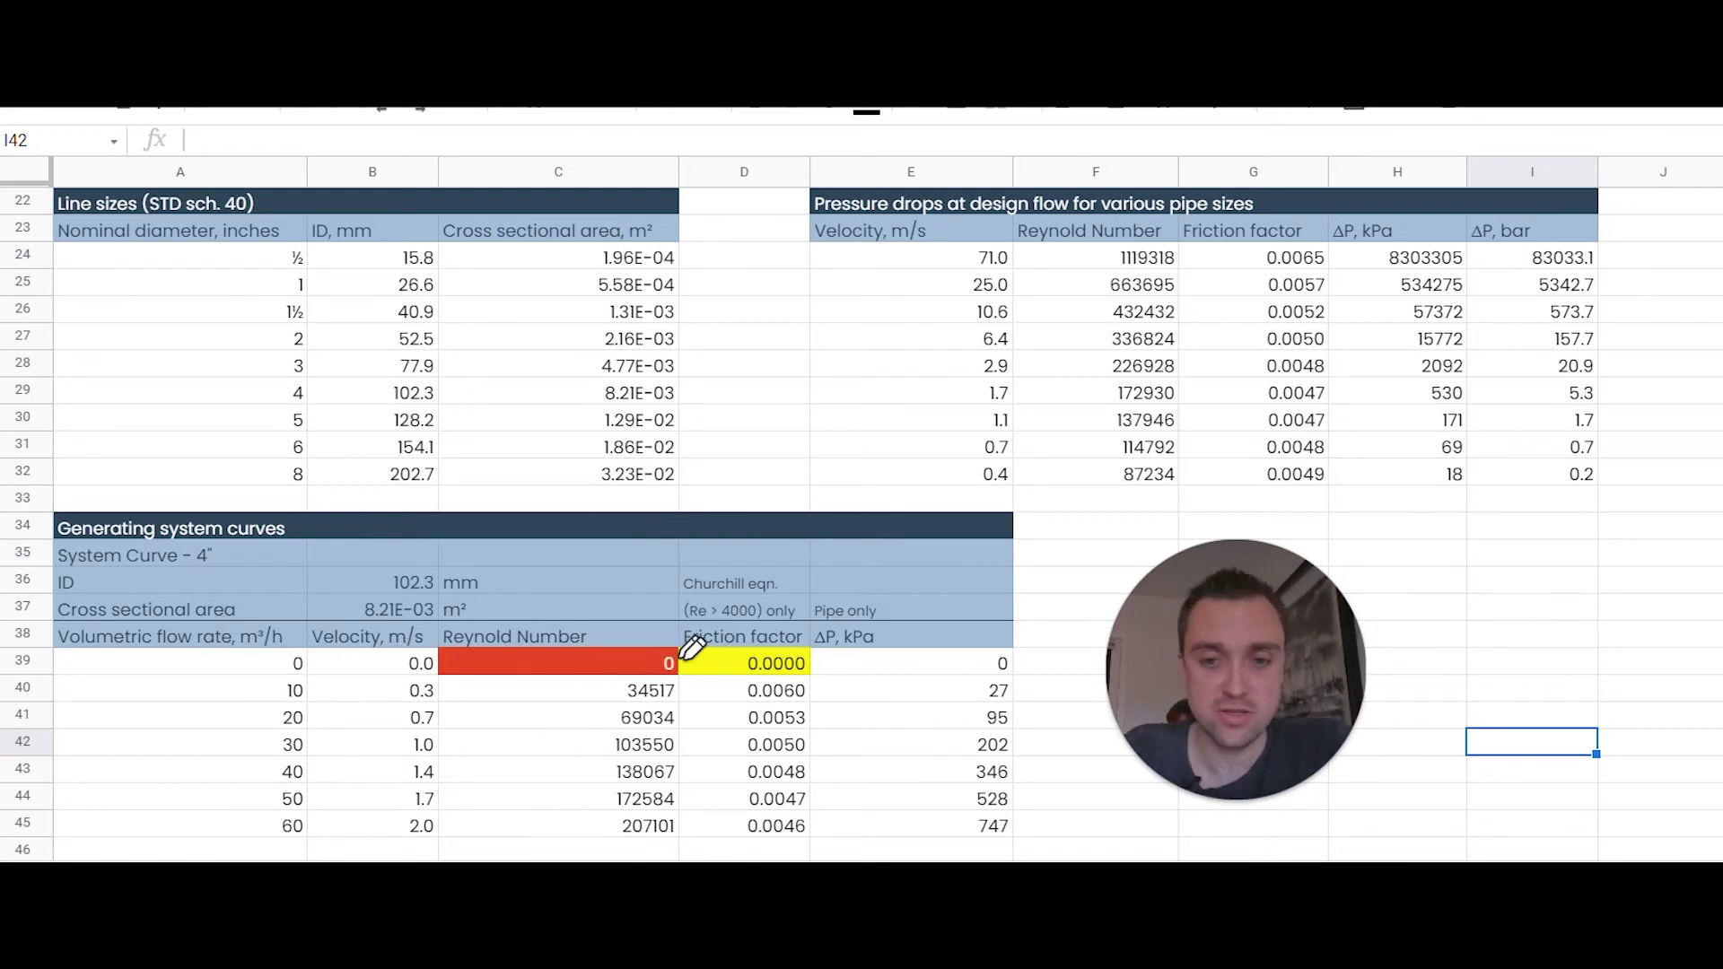
pyautogui.moveTo(641, 668)
pyautogui.mouseDown()
pyautogui.moveTo(596, 704)
pyautogui.moveTo(622, 719)
pyautogui.mouseUp()
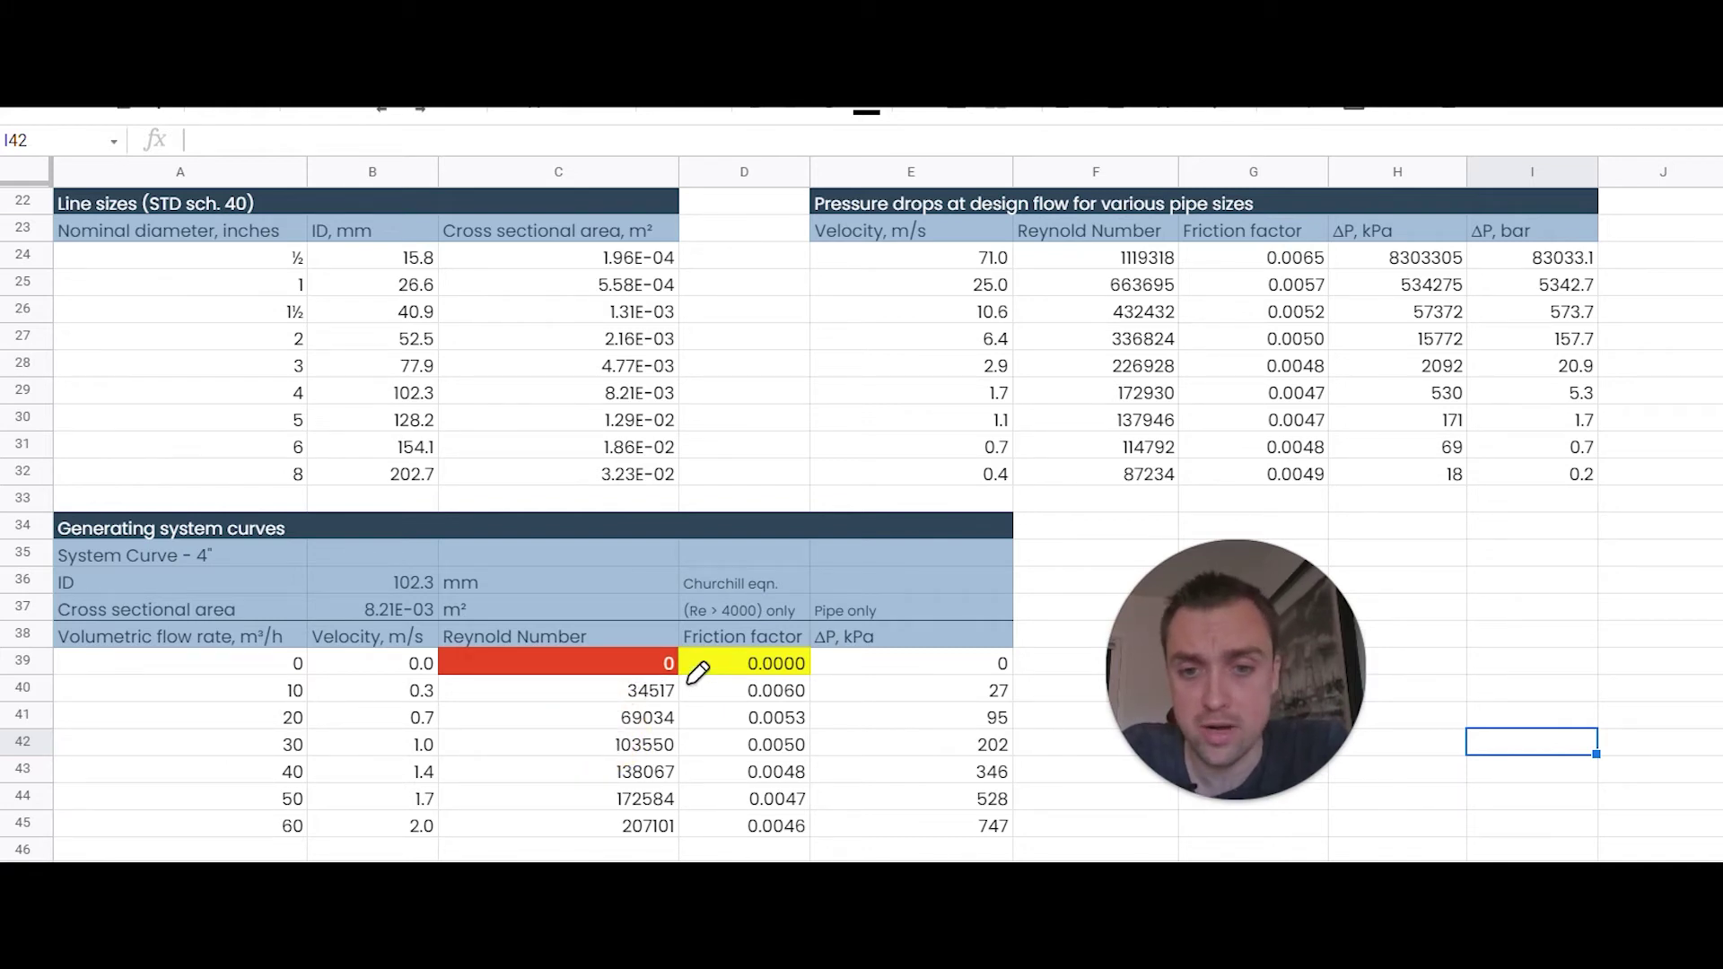
# Step: Highlight the 50 m³/h flow with its 528 kPa and 5.3 bar pressure drop
pyautogui.click(317, 799)
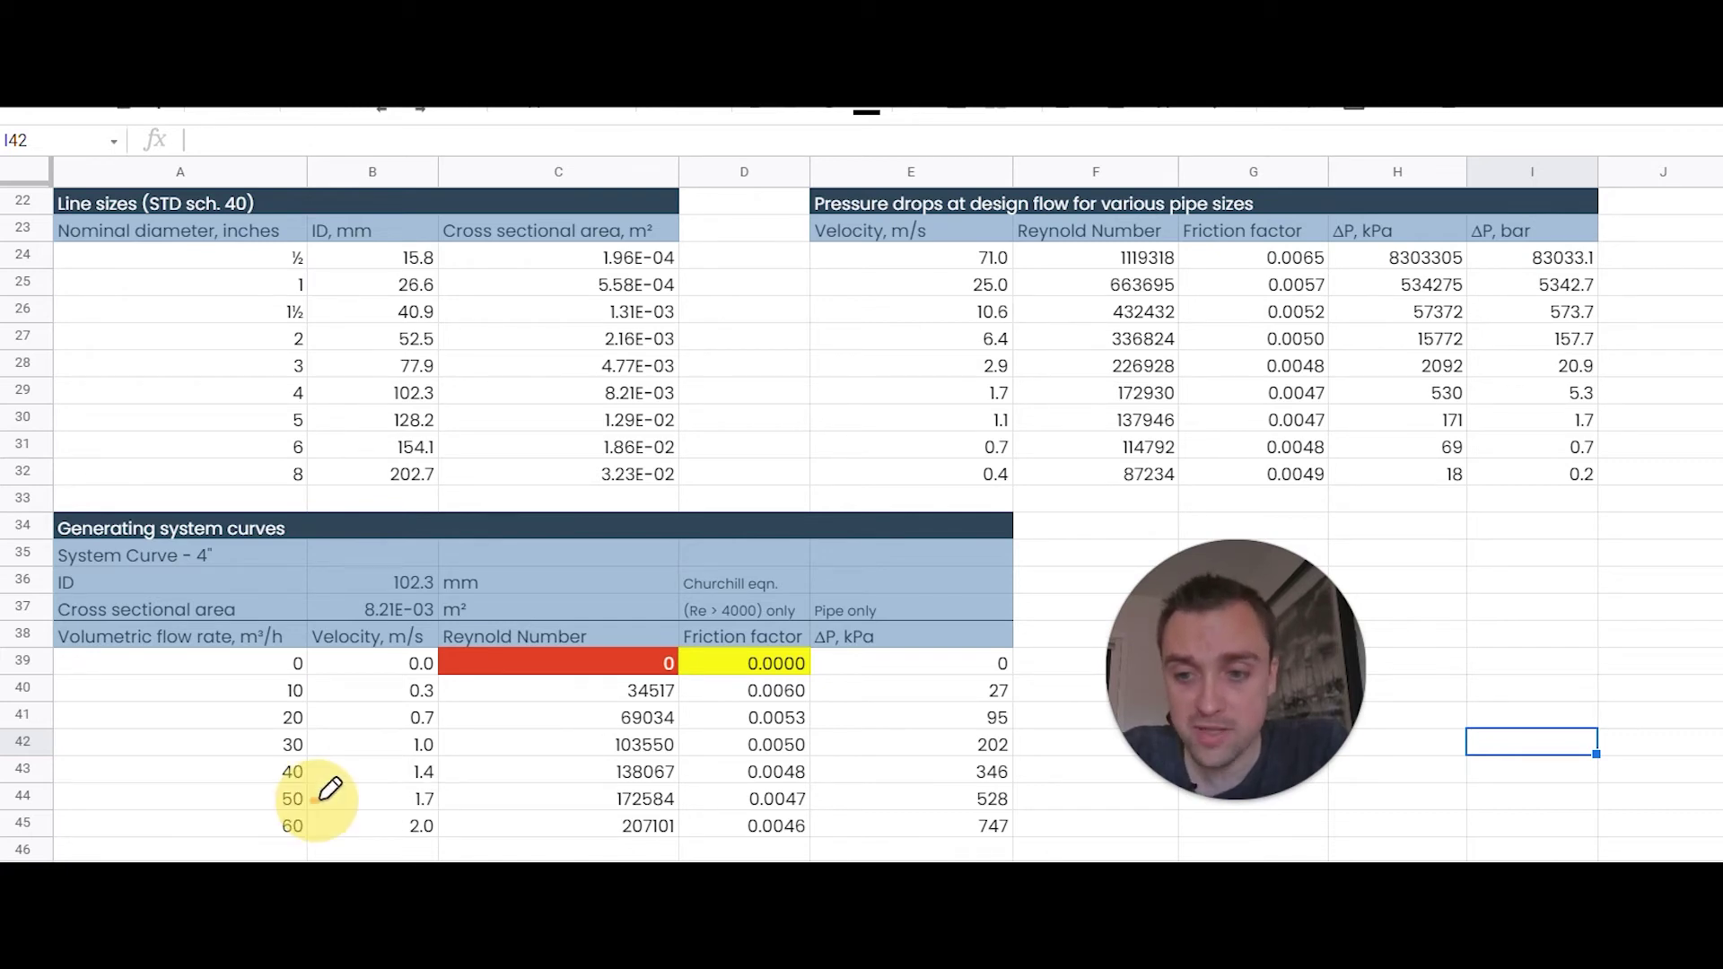
pyautogui.moveTo(1007, 779)
pyautogui.mouseDown()
pyautogui.moveTo(969, 810)
pyautogui.moveTo(1020, 789)
pyautogui.mouseUp()
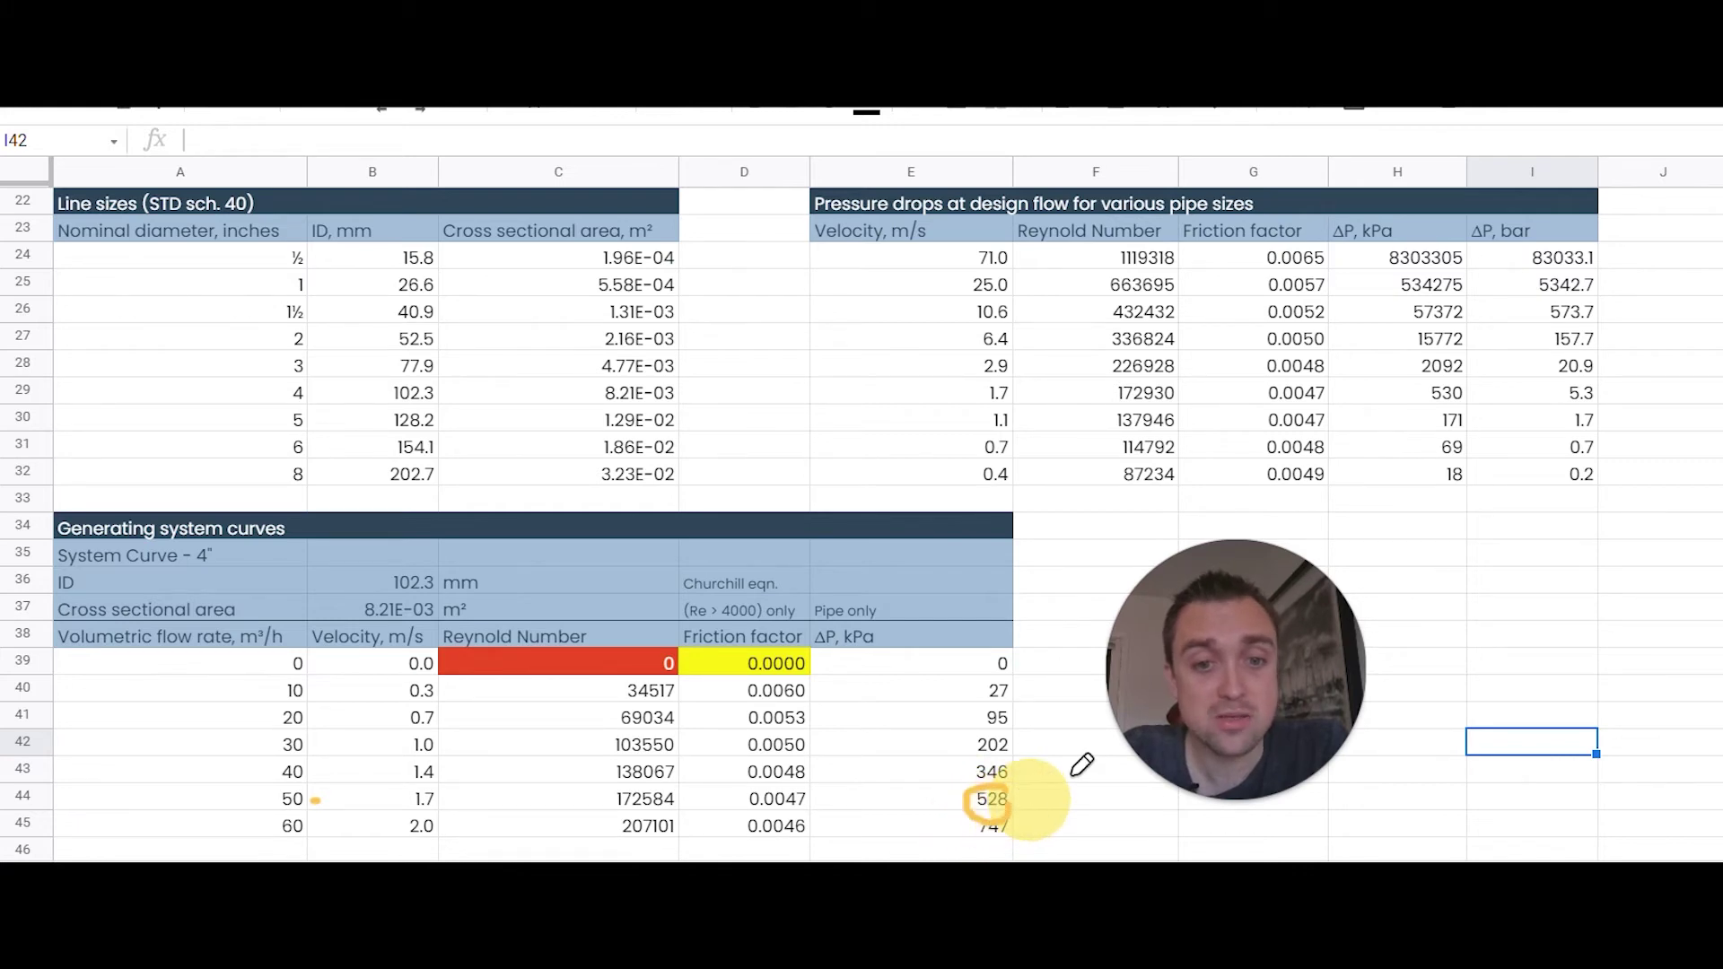
pyautogui.moveTo(1607, 388); pyautogui.dragTo(1607, 391)
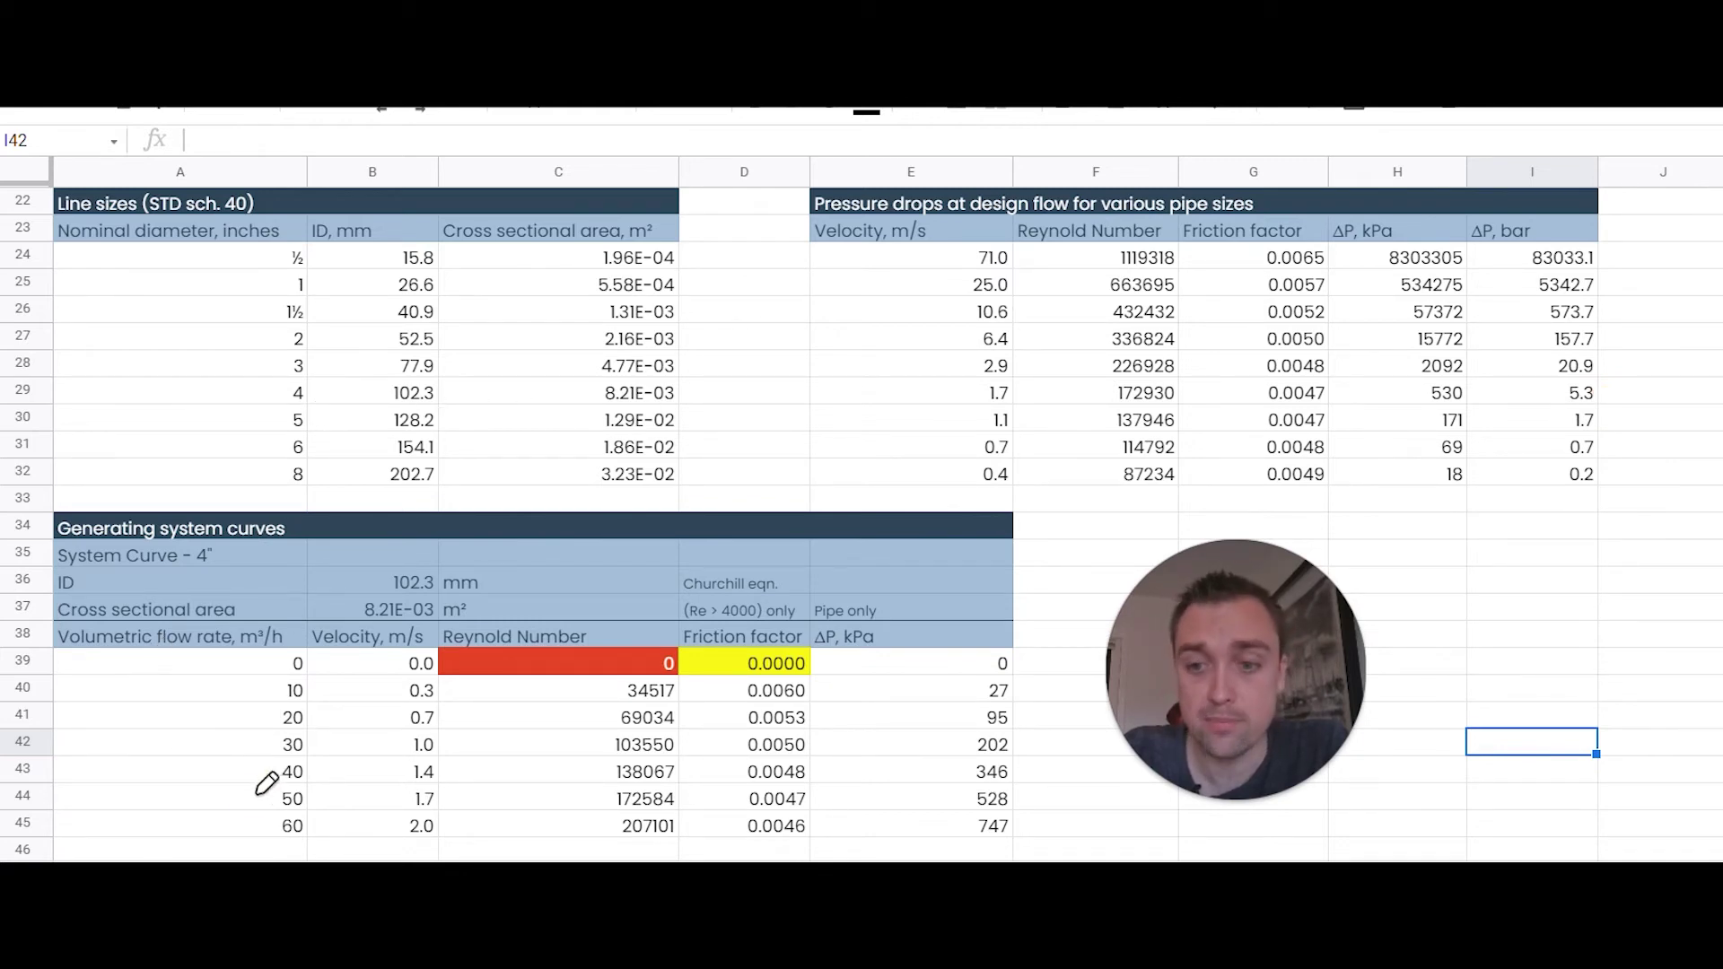
pyautogui.moveTo(252, 797); pyautogui.dragTo(273, 800)
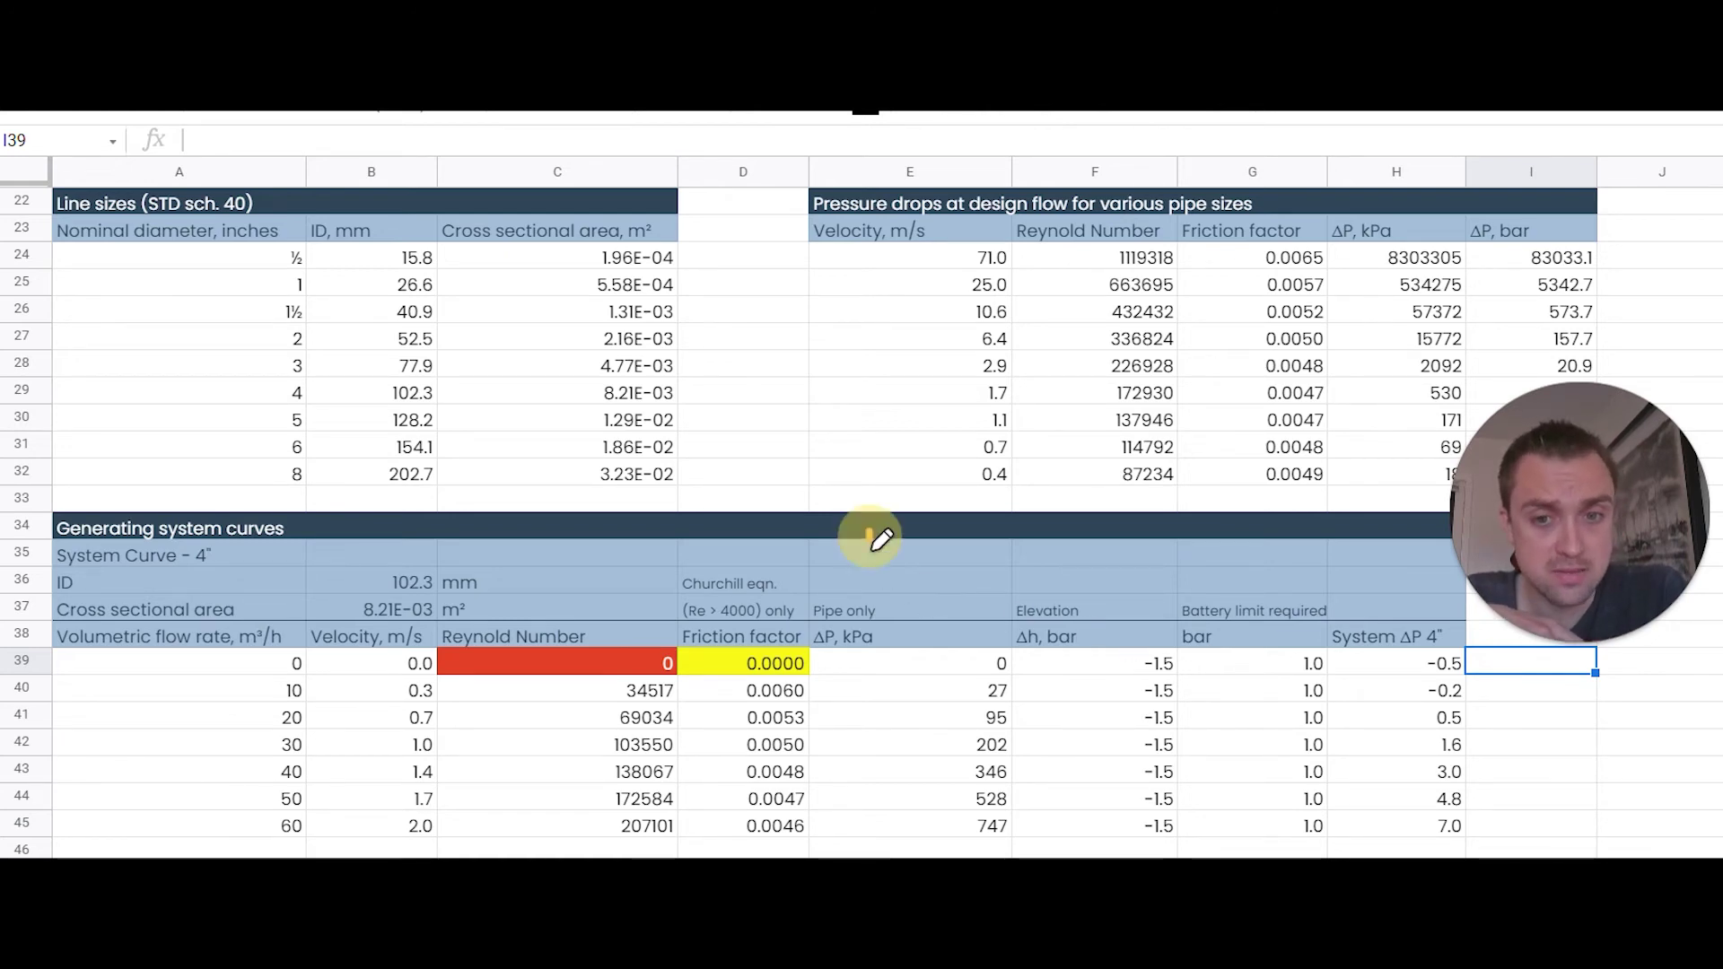
pyautogui.moveTo(869, 529); pyautogui.dragTo(872, 605)
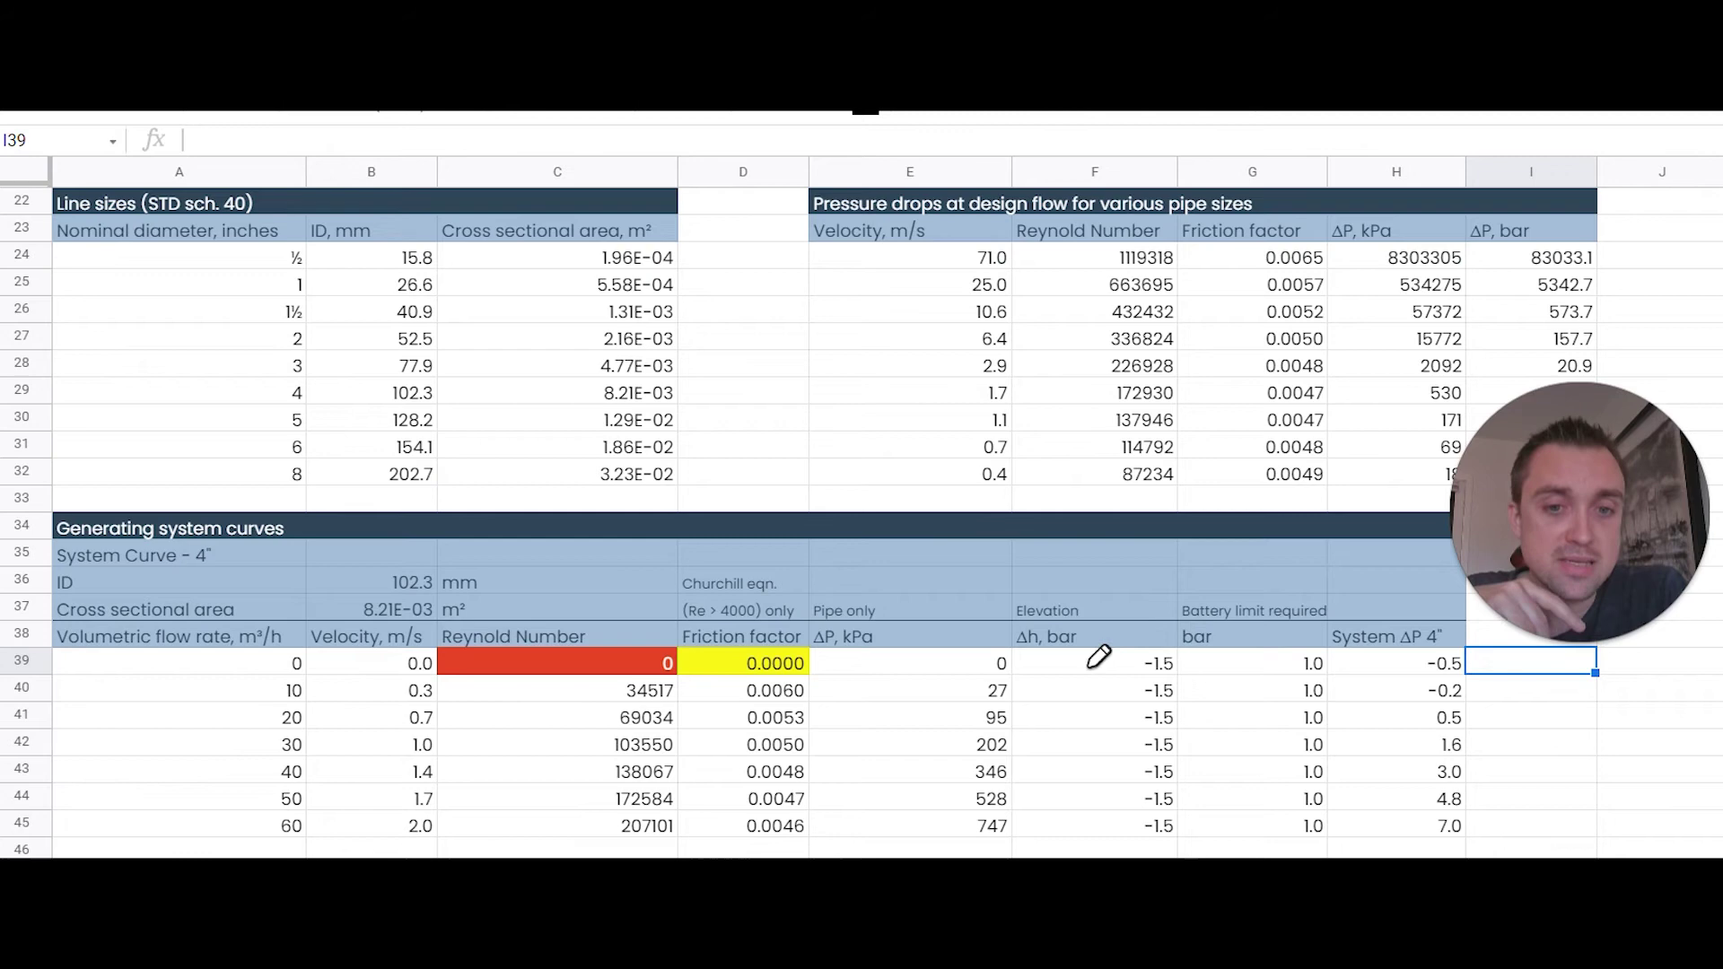
pyautogui.moveTo(1084, 668); pyautogui.dragTo(1098, 662)
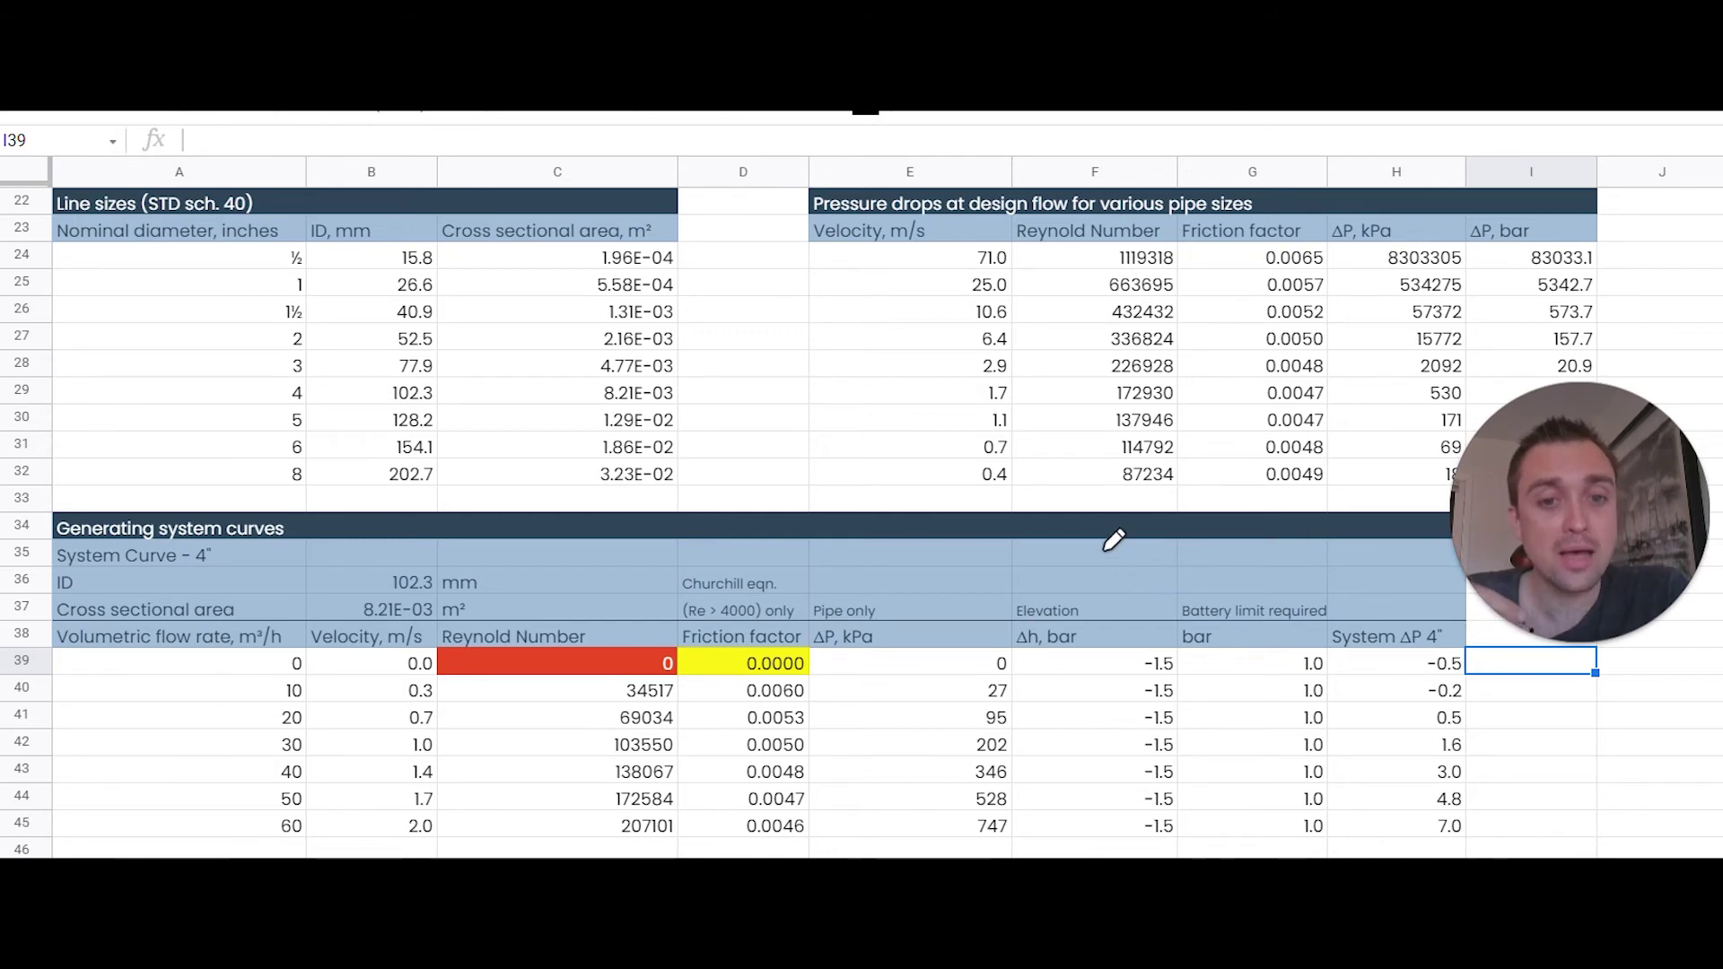
pyautogui.moveTo(993, 565)
pyautogui.mouseDown()
pyautogui.moveTo(993, 588)
pyautogui.moveTo(1084, 588)
pyautogui.mouseUp()
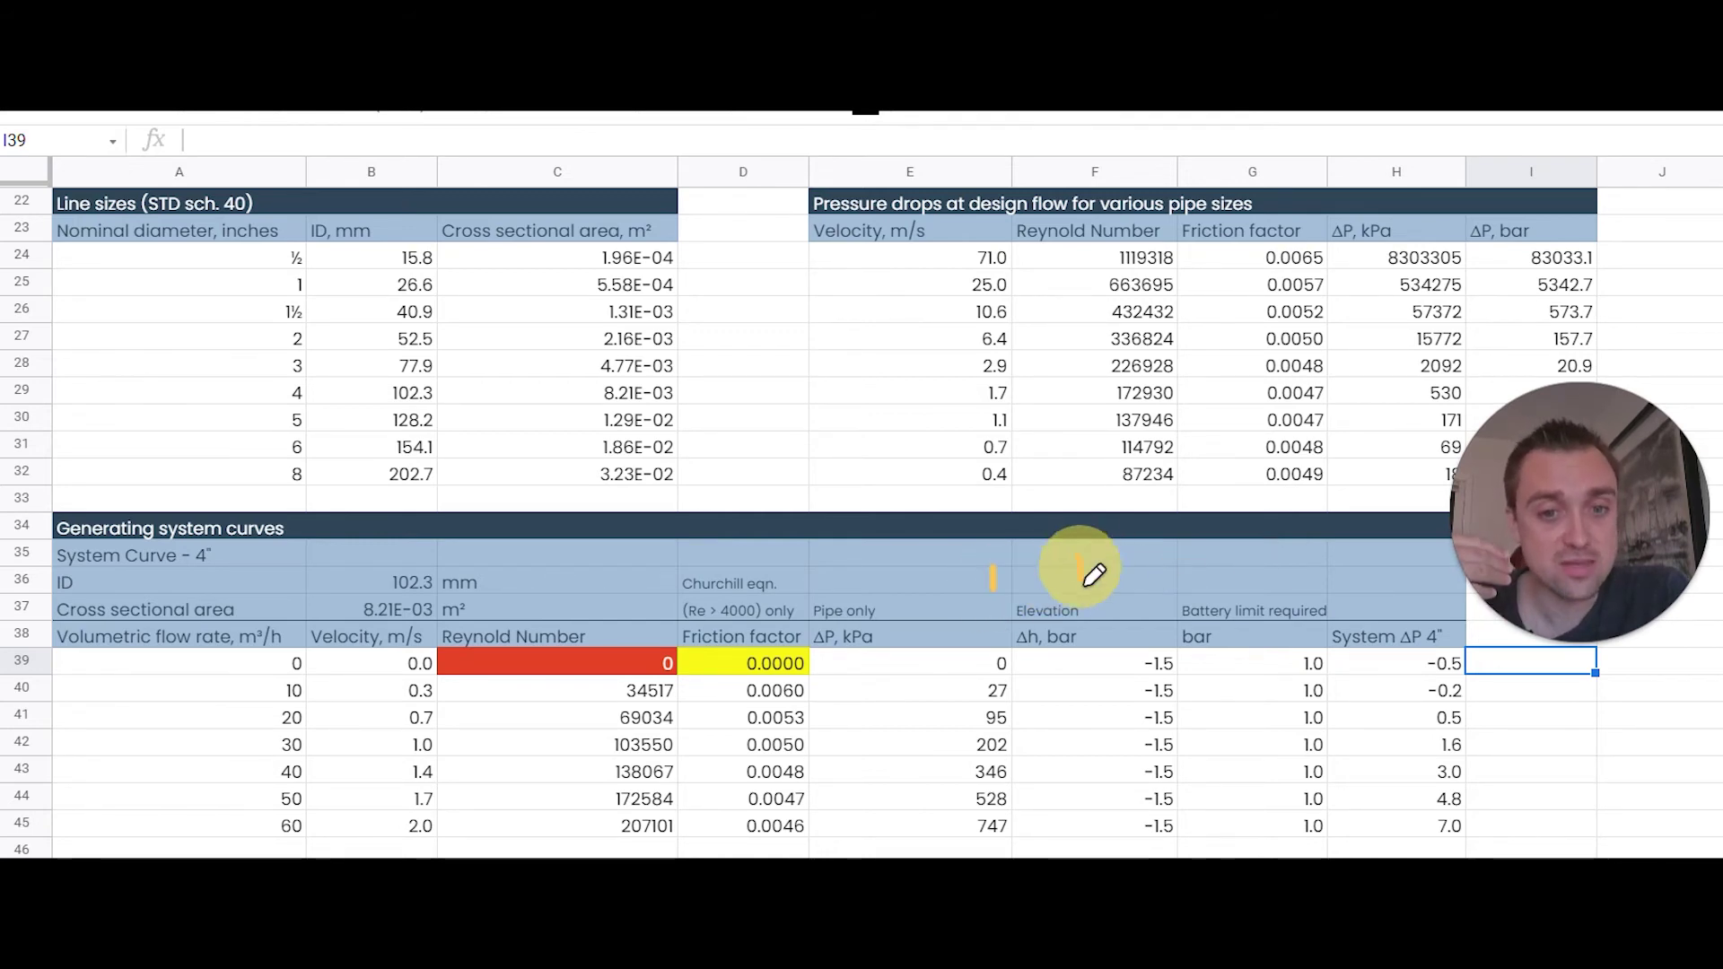
pyautogui.moveTo(1275, 563); pyautogui.dragTo(1278, 575)
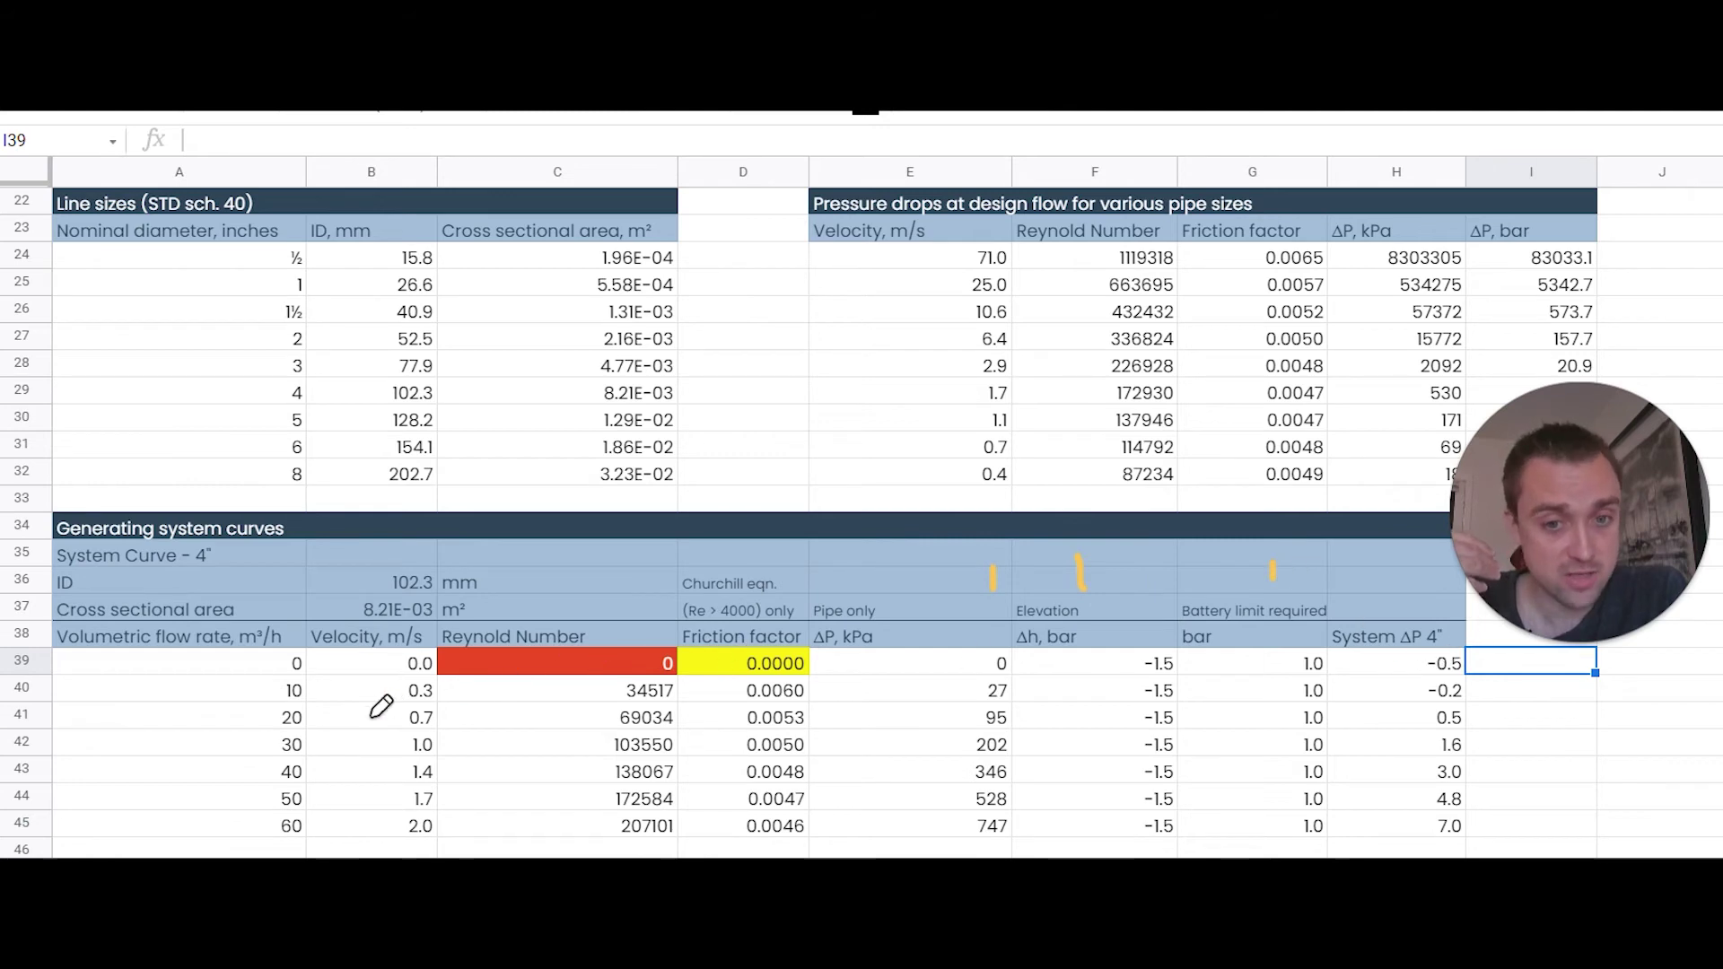
pyautogui.moveTo(1152, 656)
pyautogui.mouseDown()
pyautogui.moveTo(1127, 692)
pyautogui.moveTo(1127, 789)
pyautogui.moveTo(1143, 796)
pyautogui.moveTo(1161, 763)
pyautogui.mouseUp()
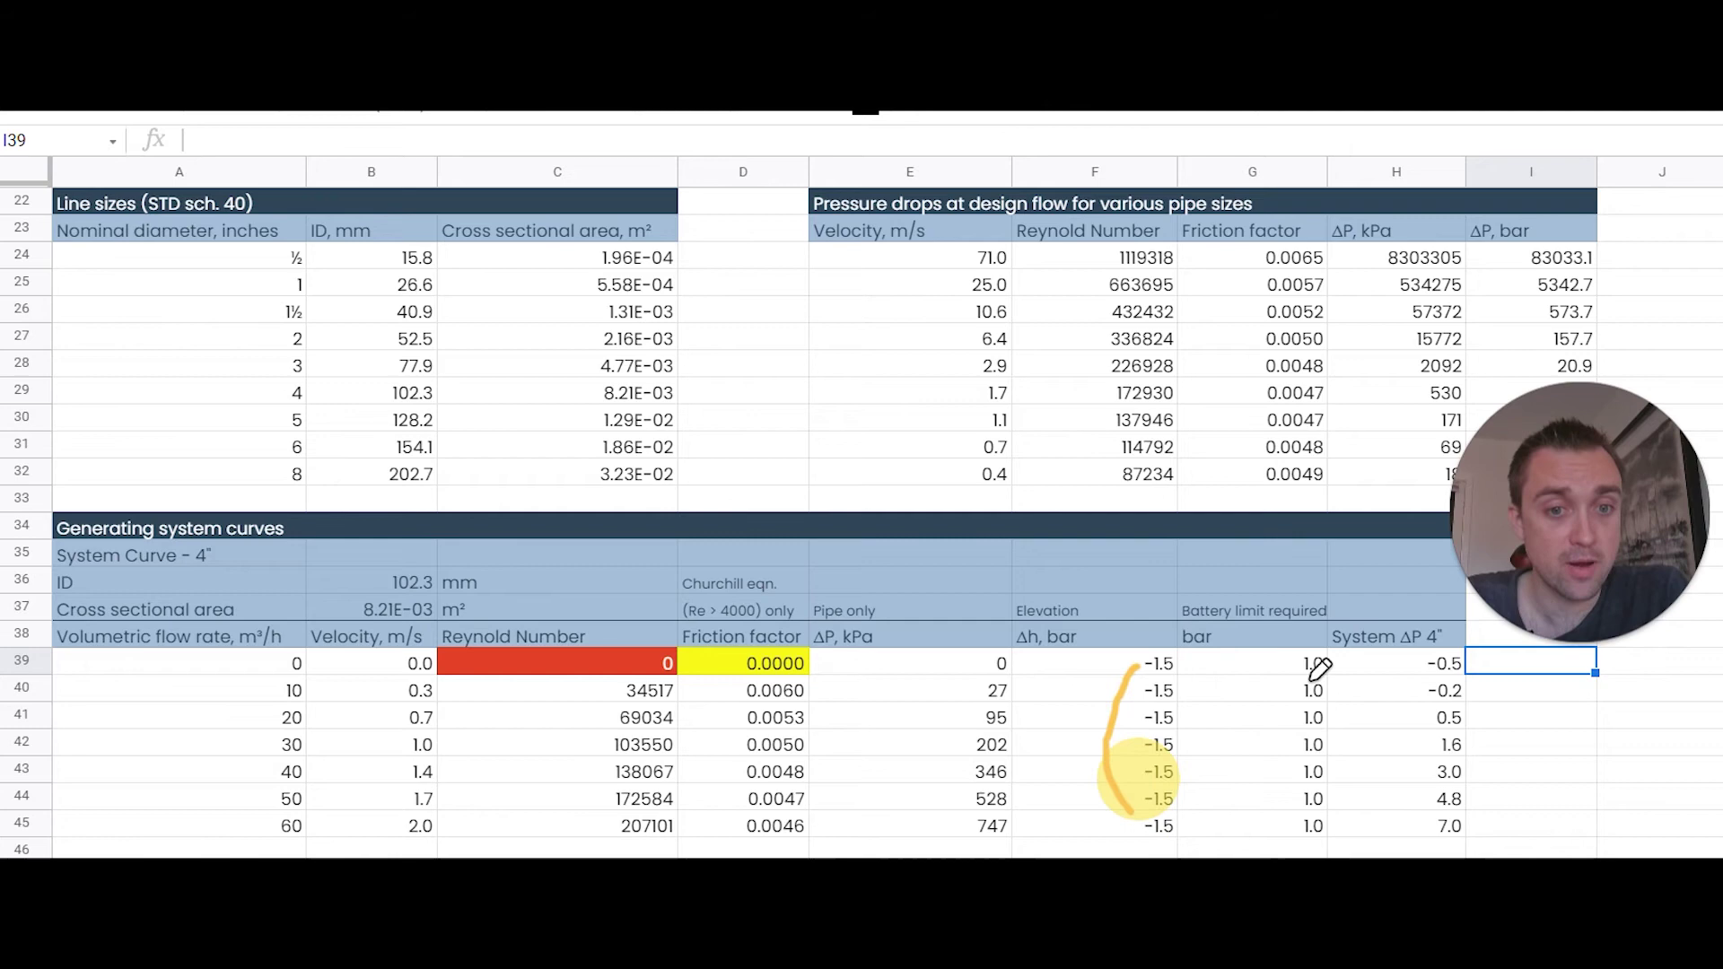
pyautogui.moveTo(1292, 661); pyautogui.dragTo(1290, 815)
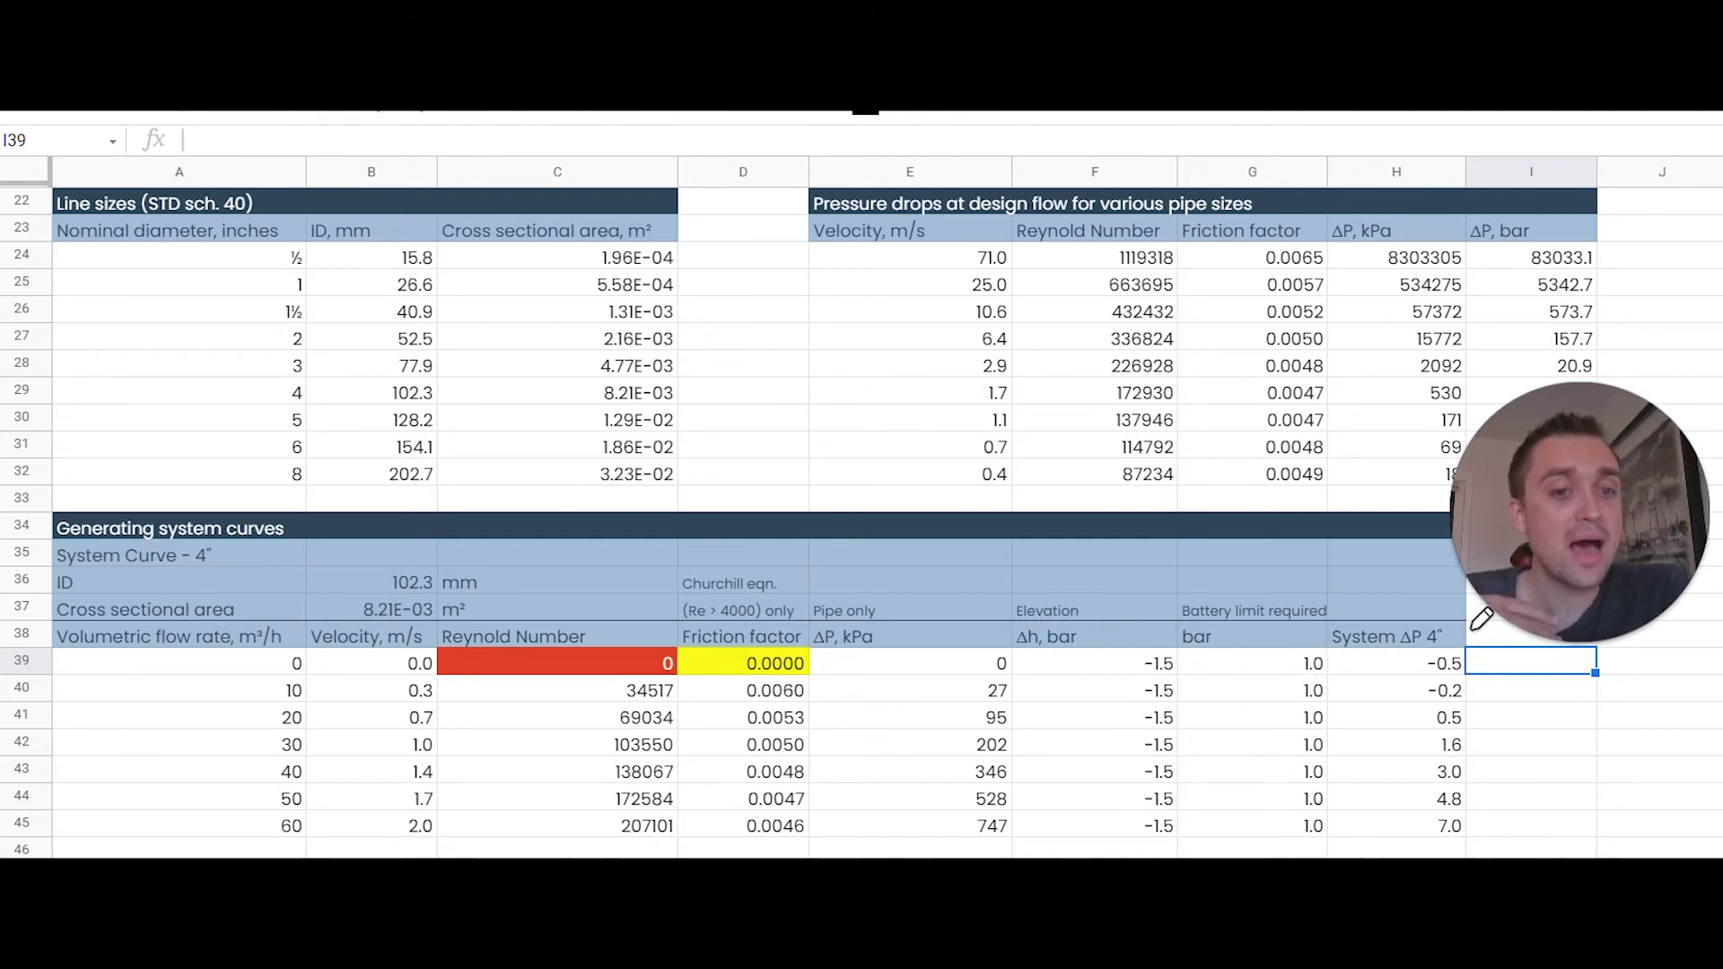
pyautogui.moveTo(1470, 626)
pyautogui.mouseDown()
pyautogui.moveTo(1500, 763)
pyautogui.moveTo(1490, 839)
pyautogui.mouseUp()
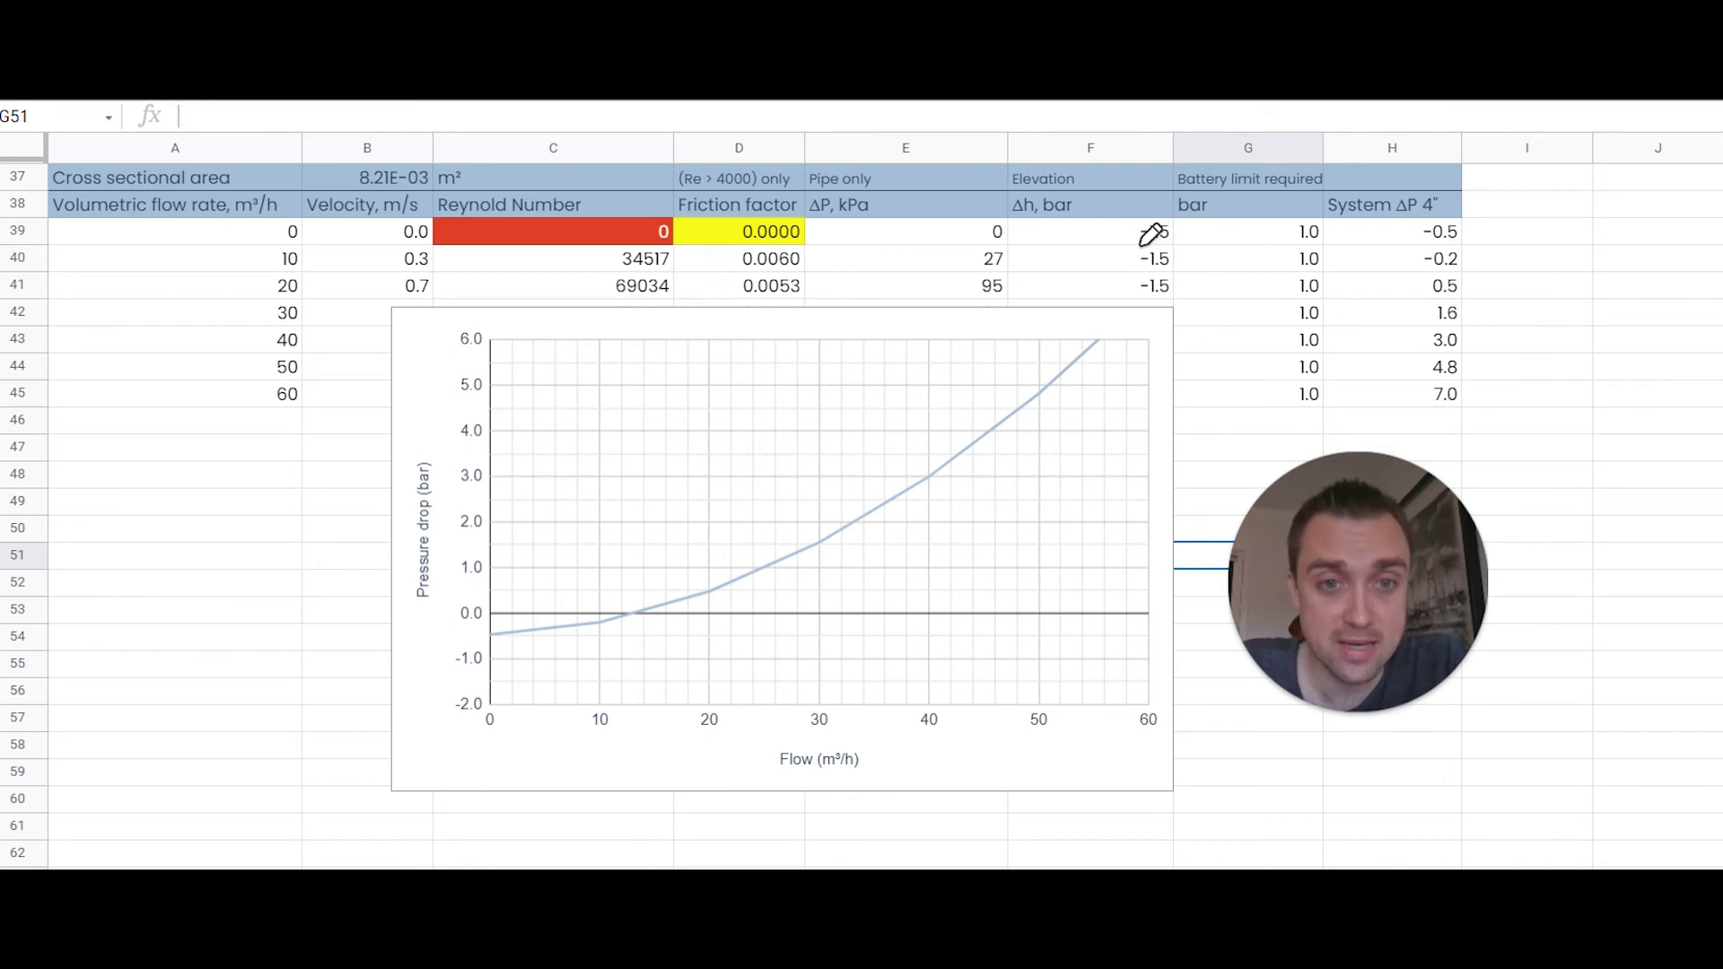
# Step: Underline −1.5 elevation and 1.0 battery limit, then mark the zero crossing and 50 m³/h flow
pyautogui.moveTo(1142, 243); pyautogui.dragTo(1169, 251)
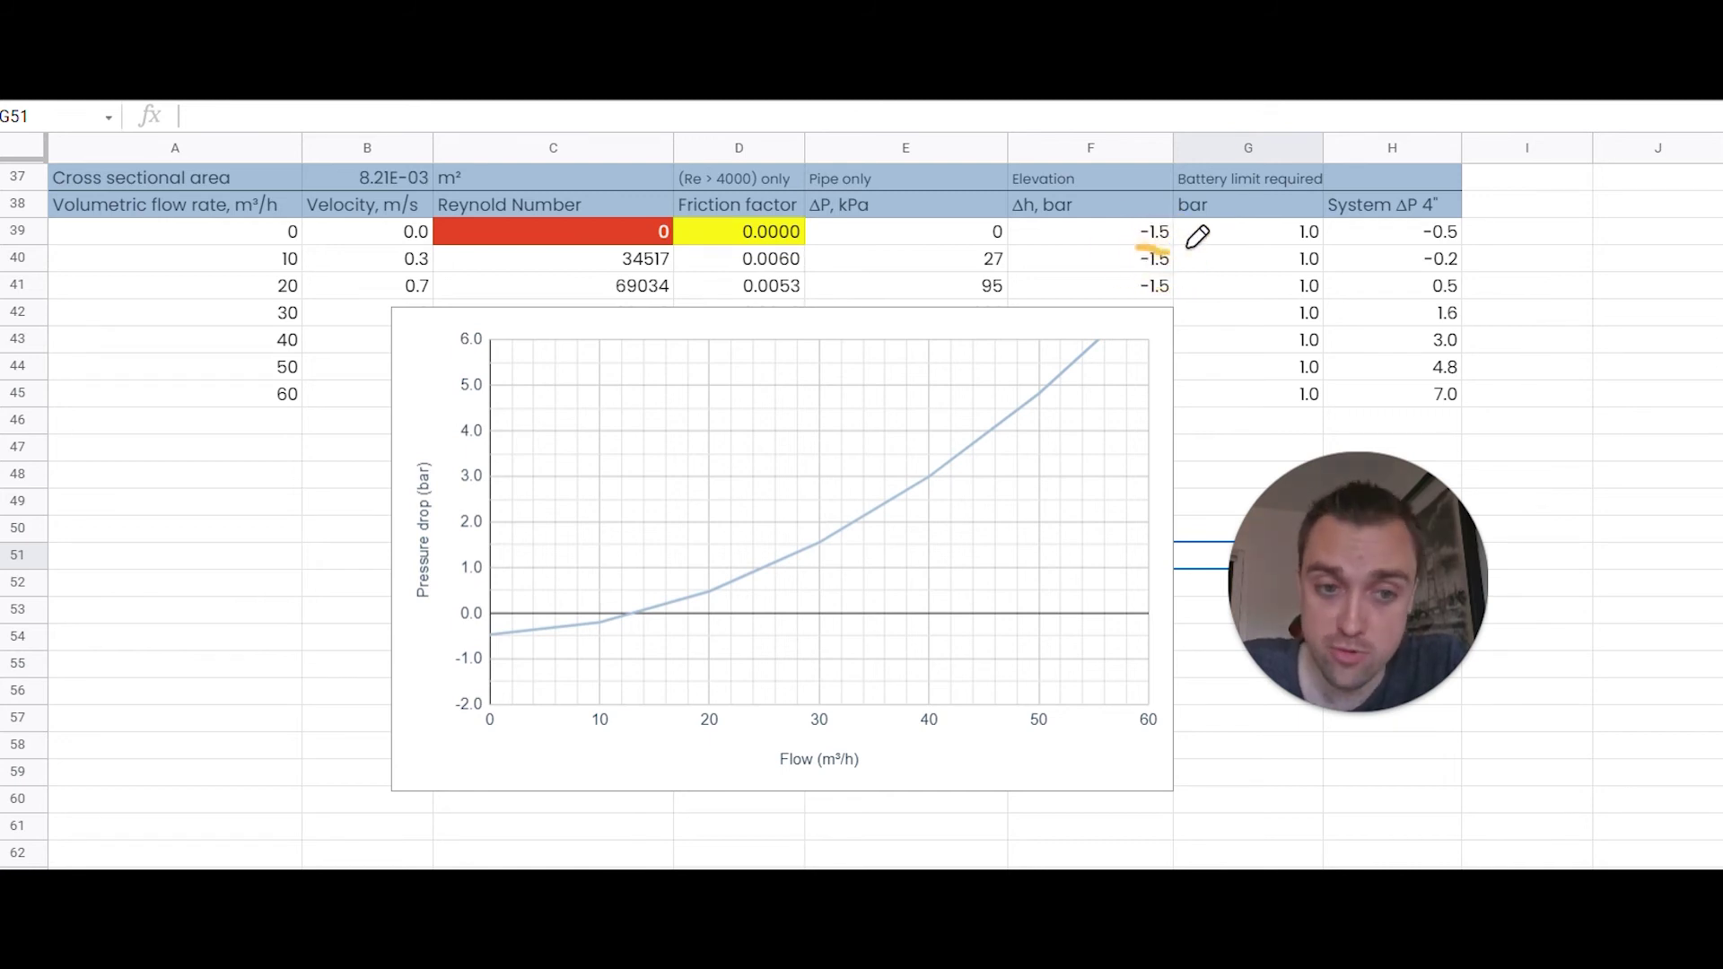
pyautogui.moveTo(1279, 254); pyautogui.dragTo(1308, 247)
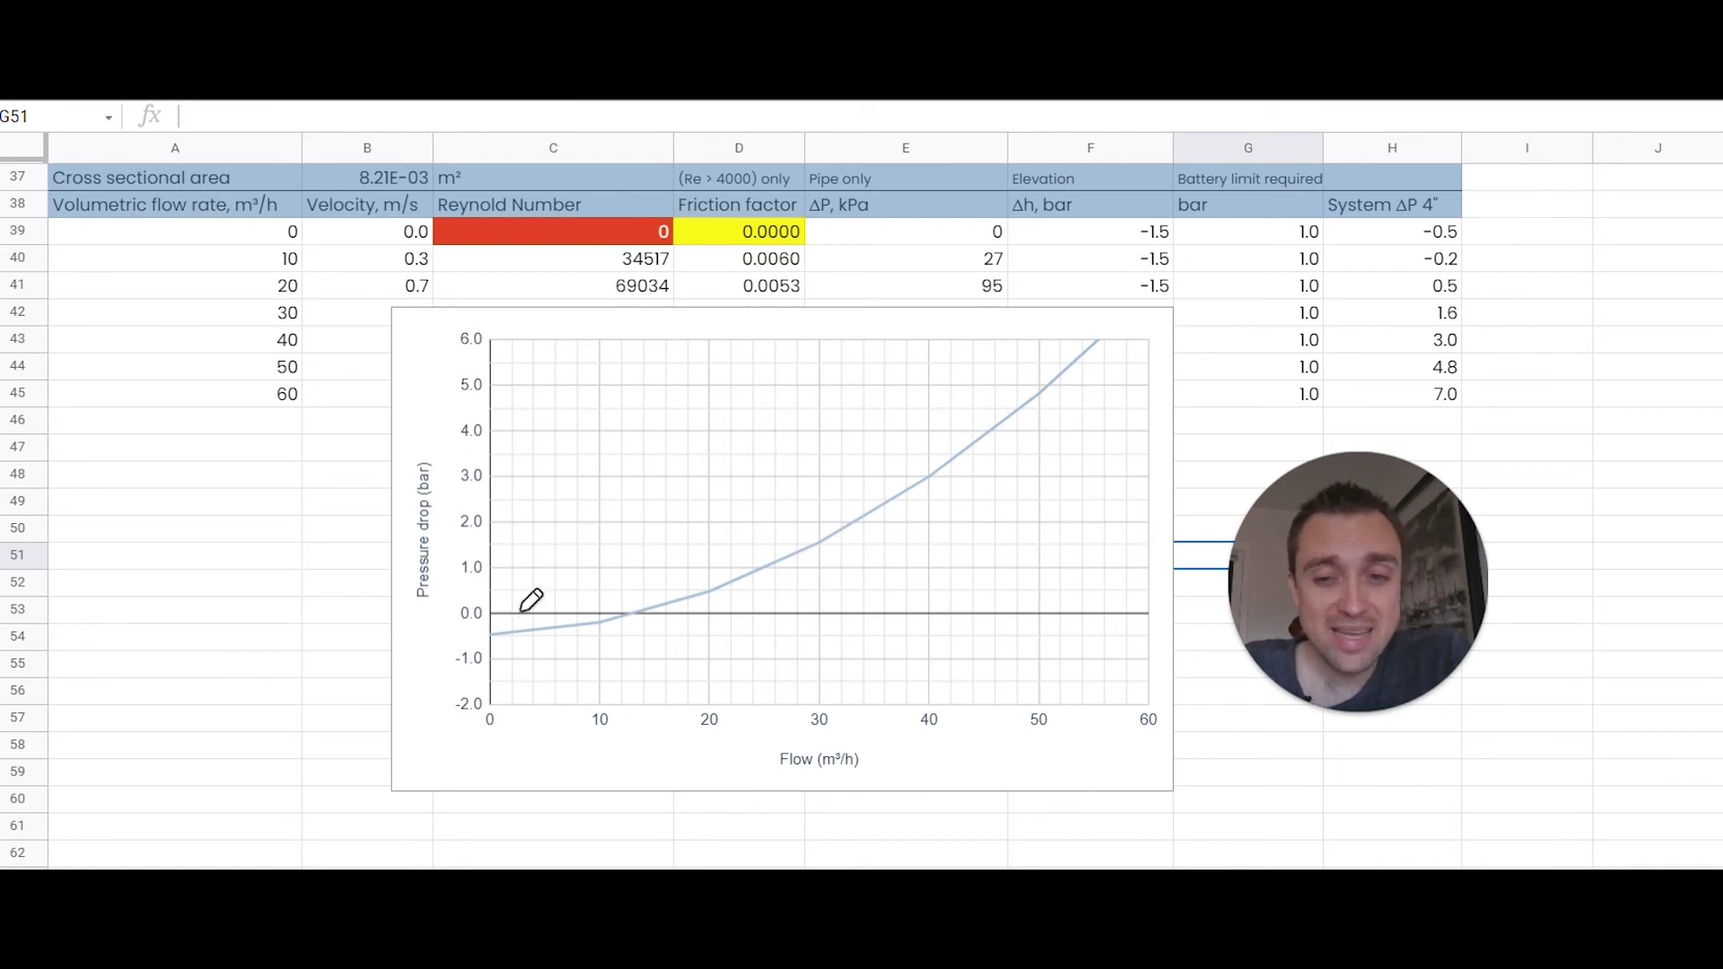
pyautogui.click(624, 616)
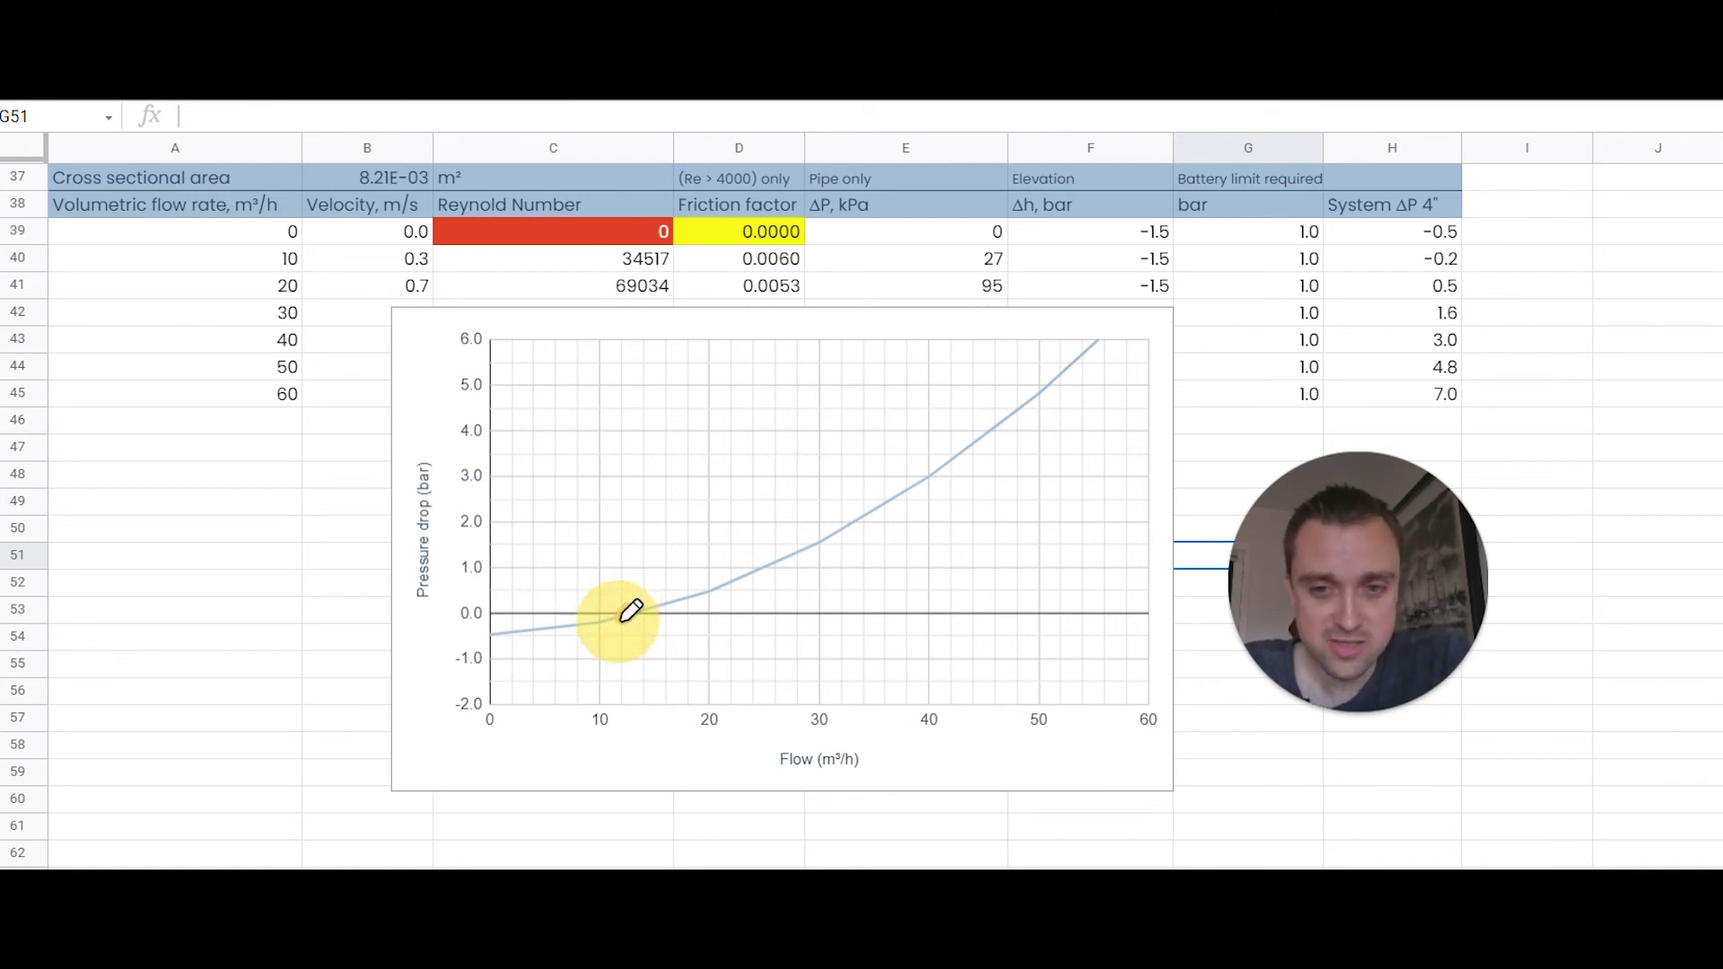
pyautogui.moveTo(631, 610); pyautogui.dragTo(639, 605)
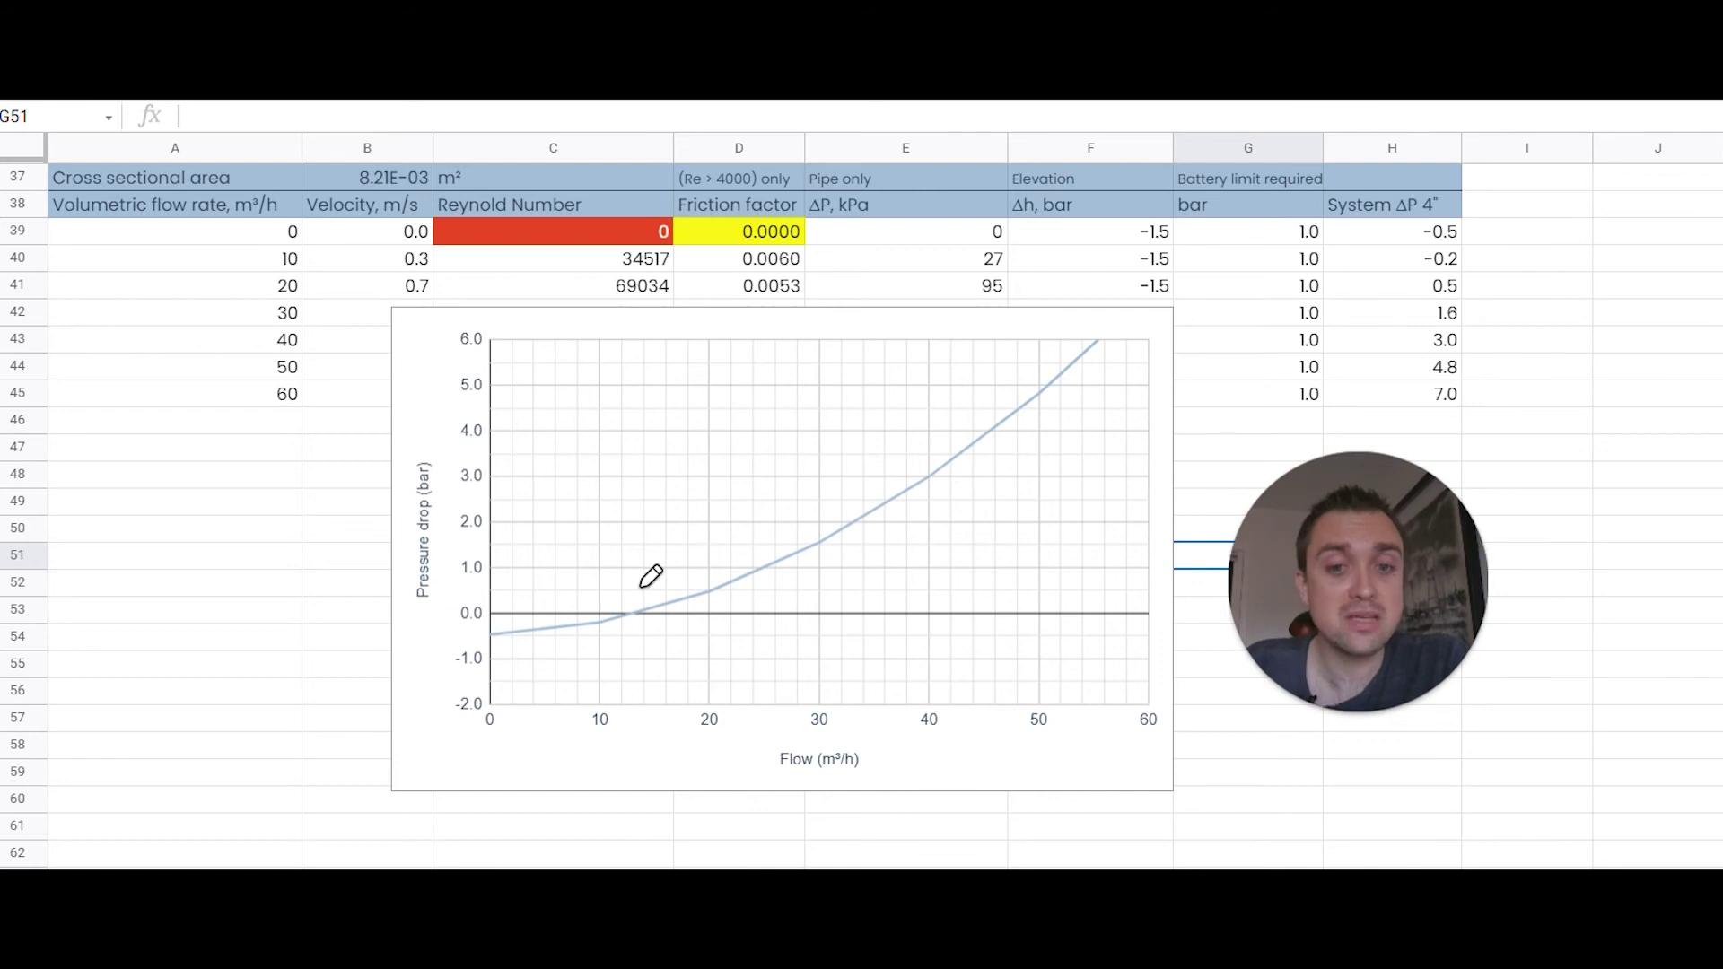
pyautogui.moveTo(1046, 609); pyautogui.dragTo(1051, 412)
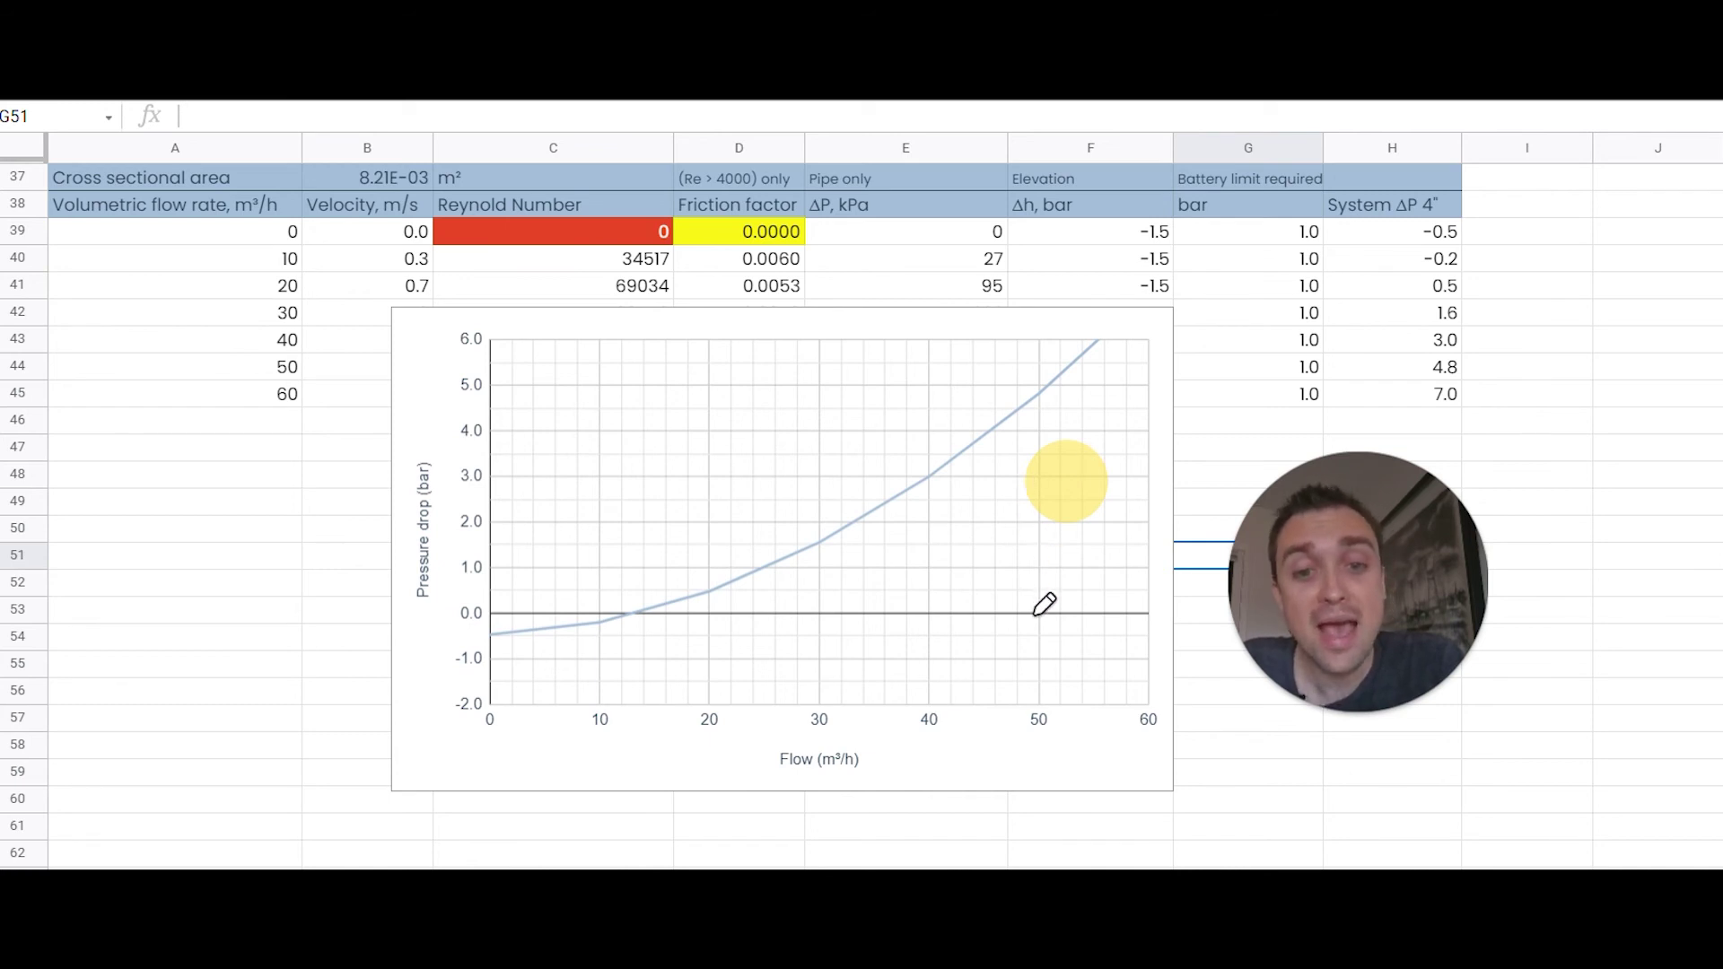
# Step: Read the 50 m³/h design flow as about 4.8 bar on the chart and in the table
pyautogui.moveTo(1042, 599)
pyautogui.mouseDown()
pyautogui.moveTo(1042, 617)
pyautogui.moveTo(1044, 392)
pyautogui.mouseUp()
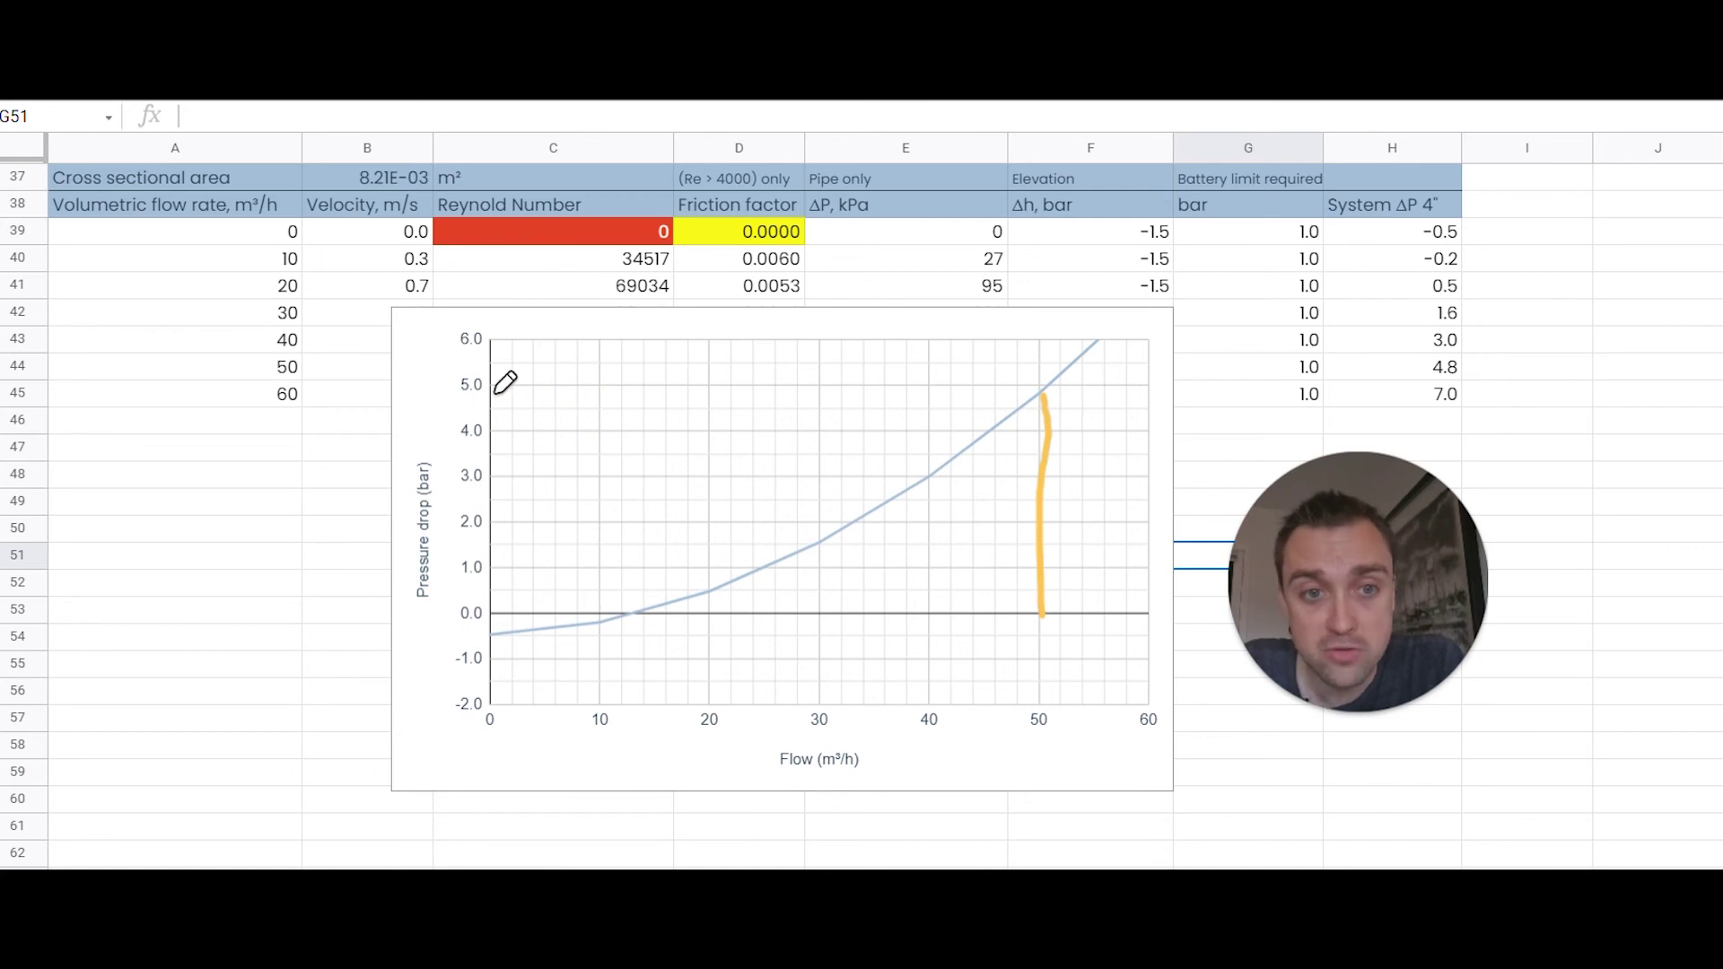
pyautogui.moveTo(508, 393)
pyautogui.mouseDown()
pyautogui.moveTo(492, 393)
pyautogui.moveTo(510, 392)
pyautogui.mouseUp()
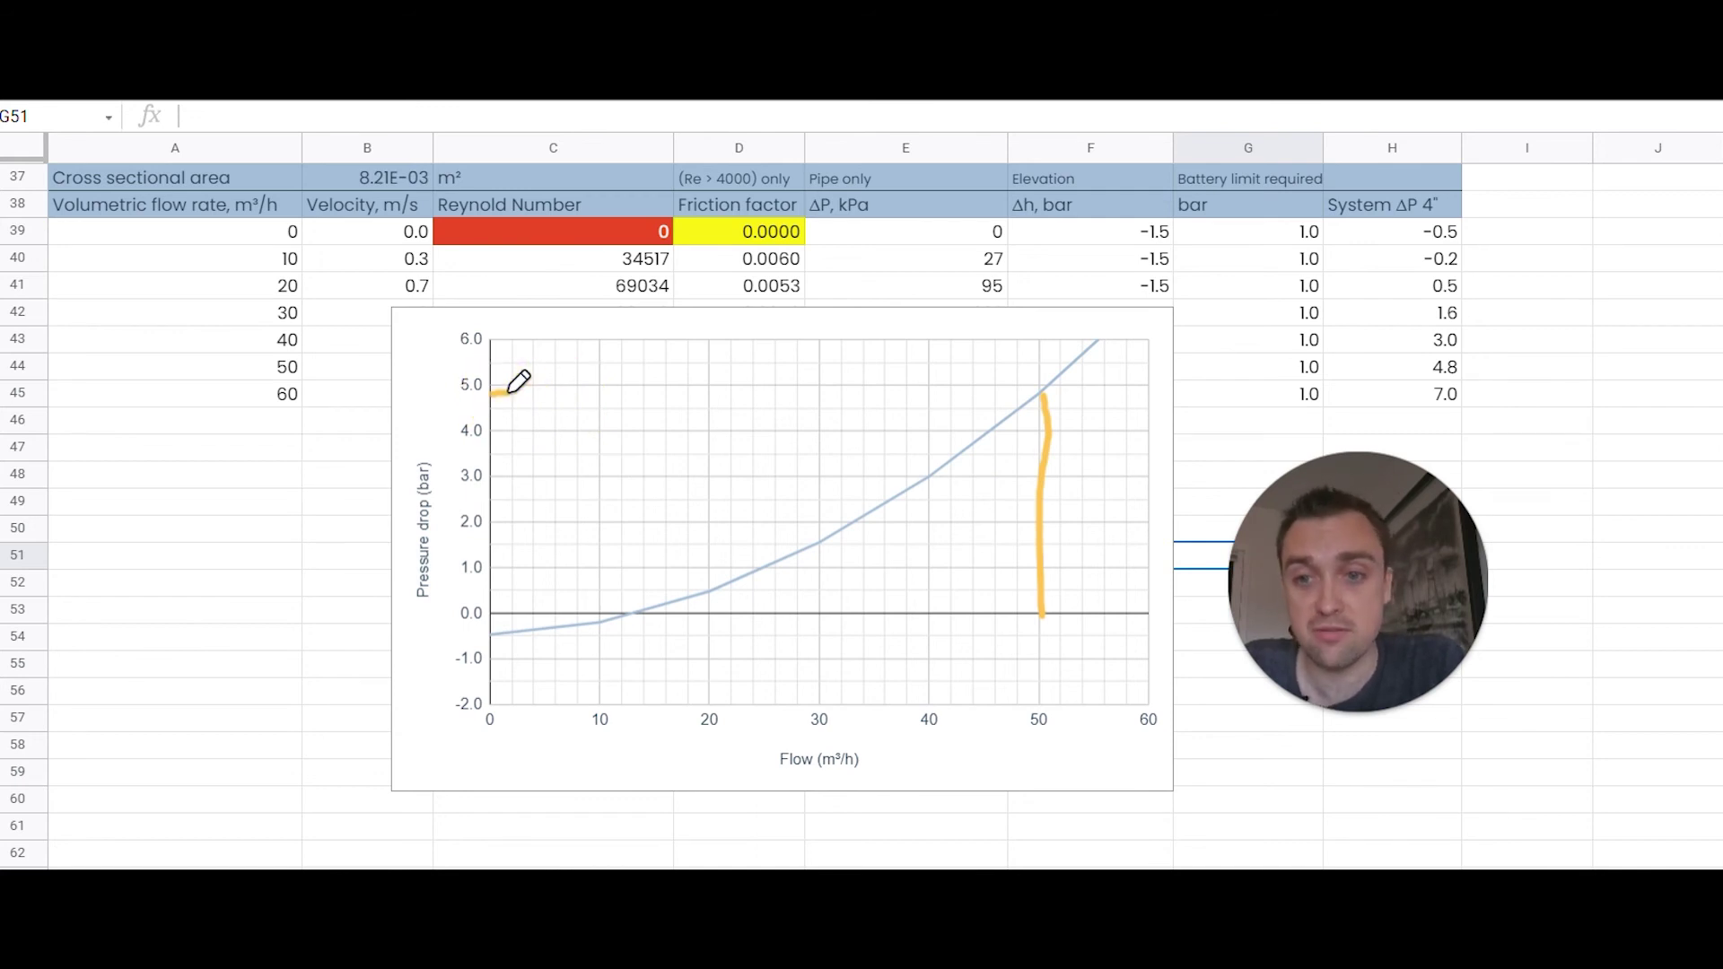
pyautogui.moveTo(1446, 347)
pyautogui.mouseDown()
pyautogui.moveTo(1430, 374)
pyautogui.moveTo(1461, 348)
pyautogui.mouseUp()
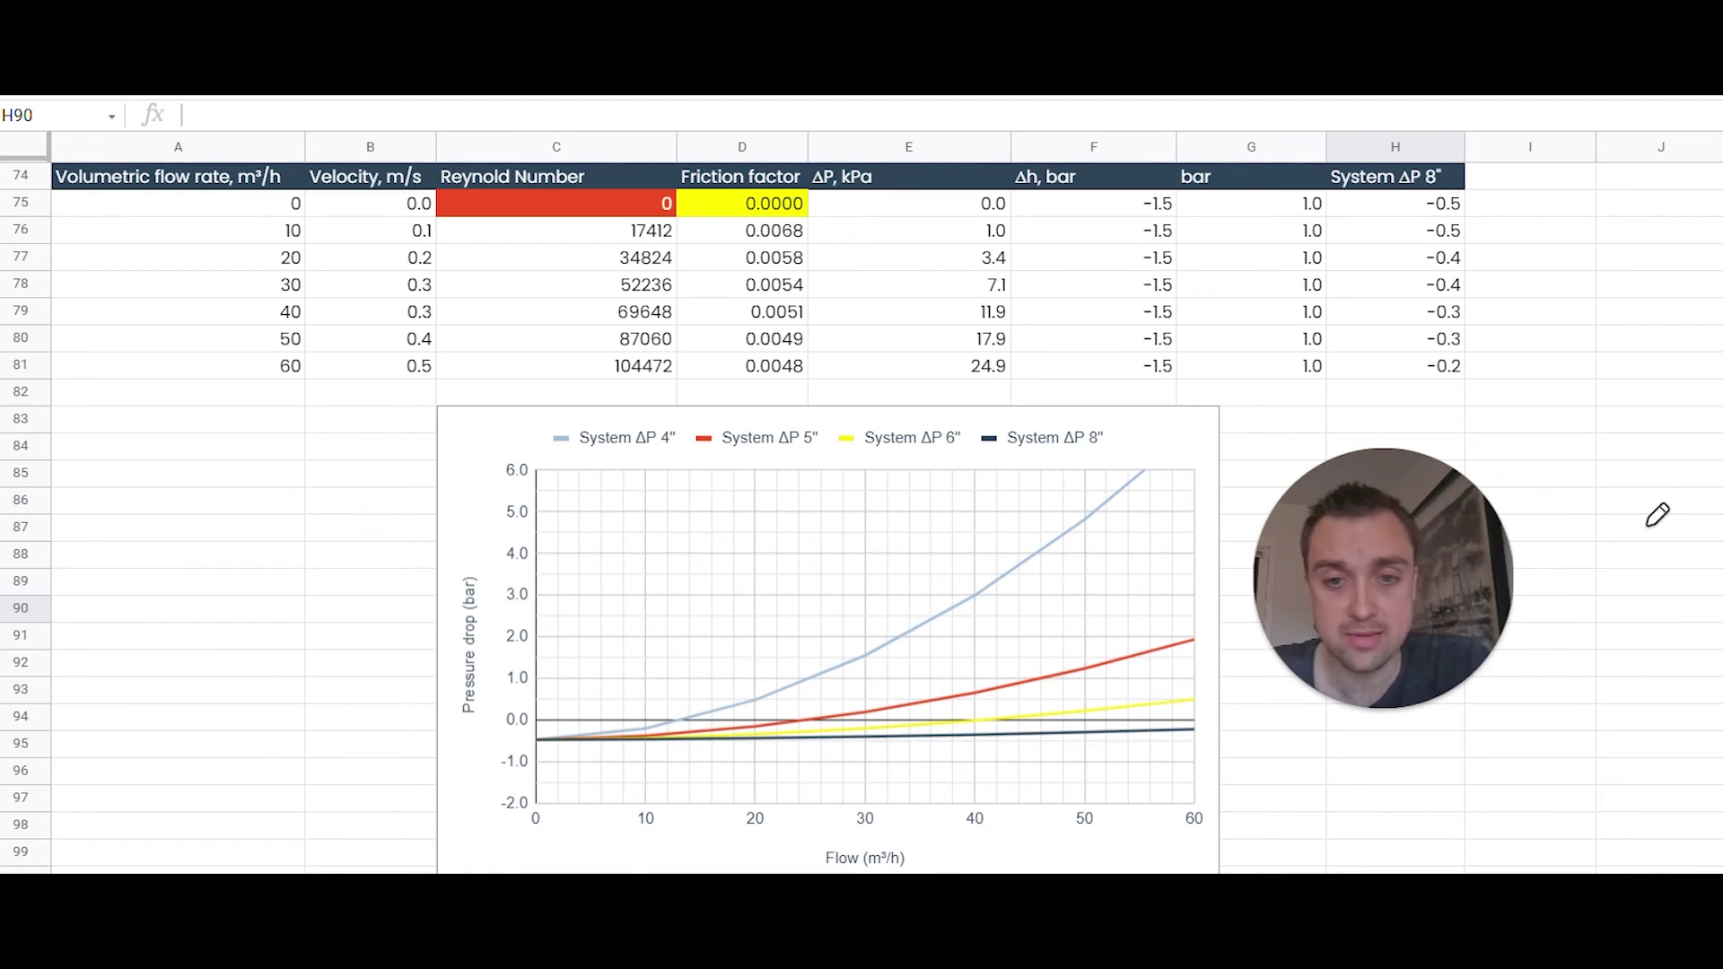
pyautogui.click(679, 709)
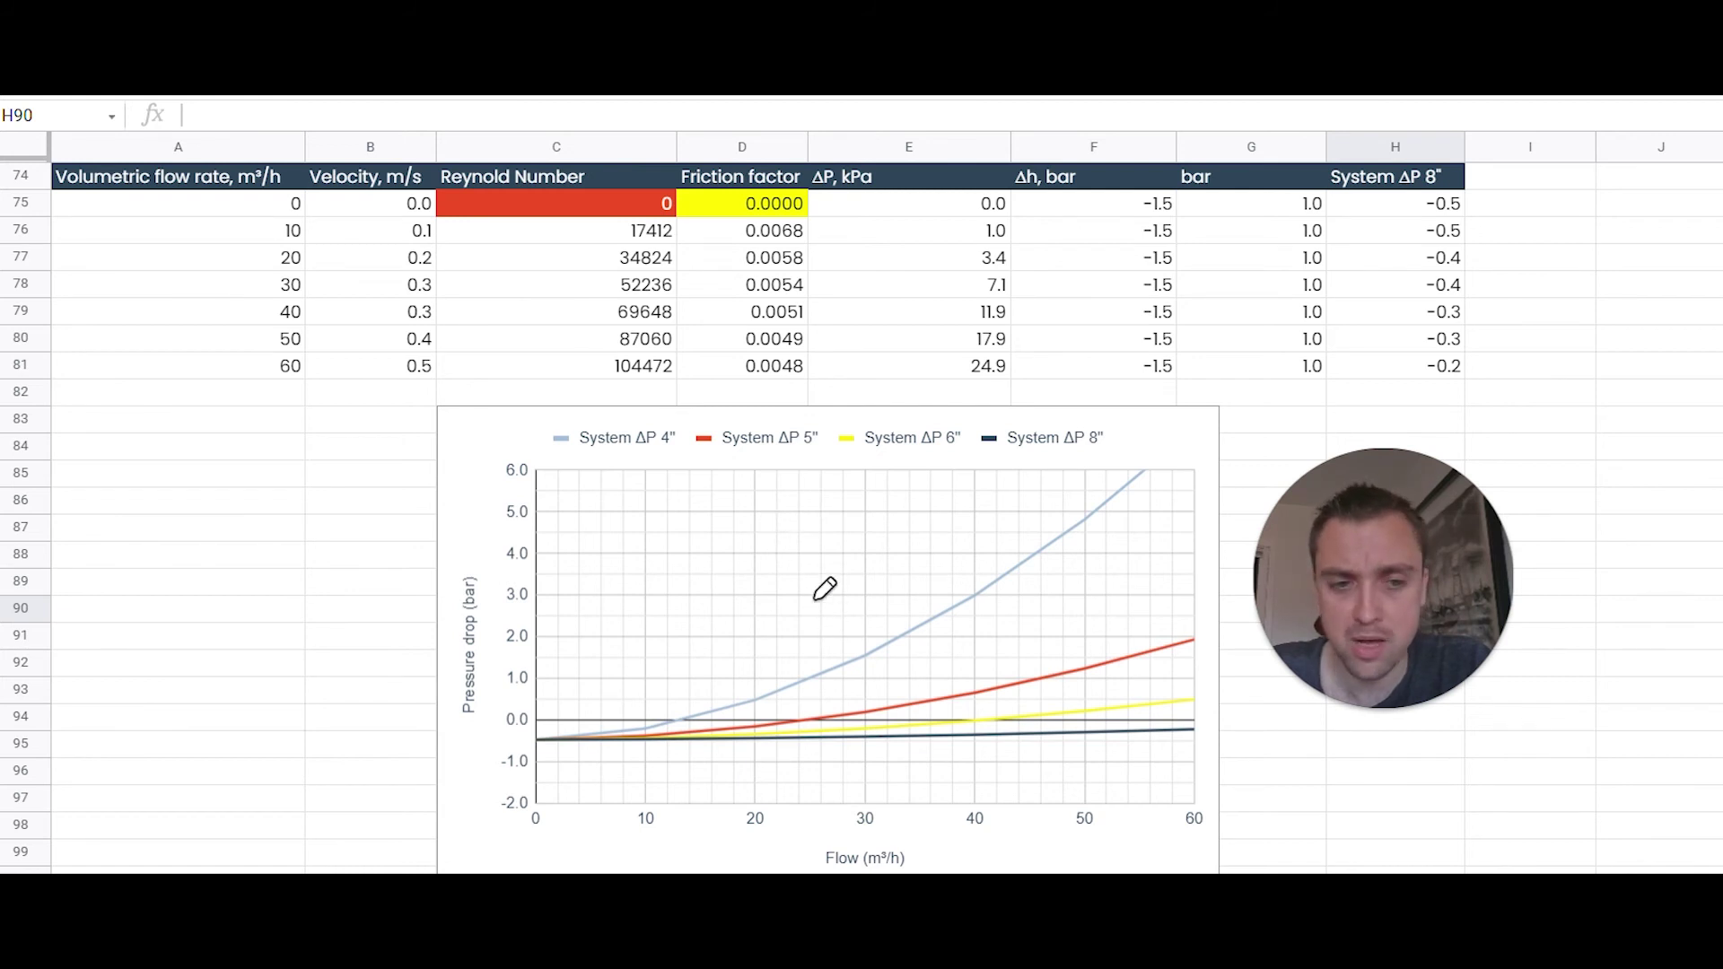
pyautogui.click(799, 720)
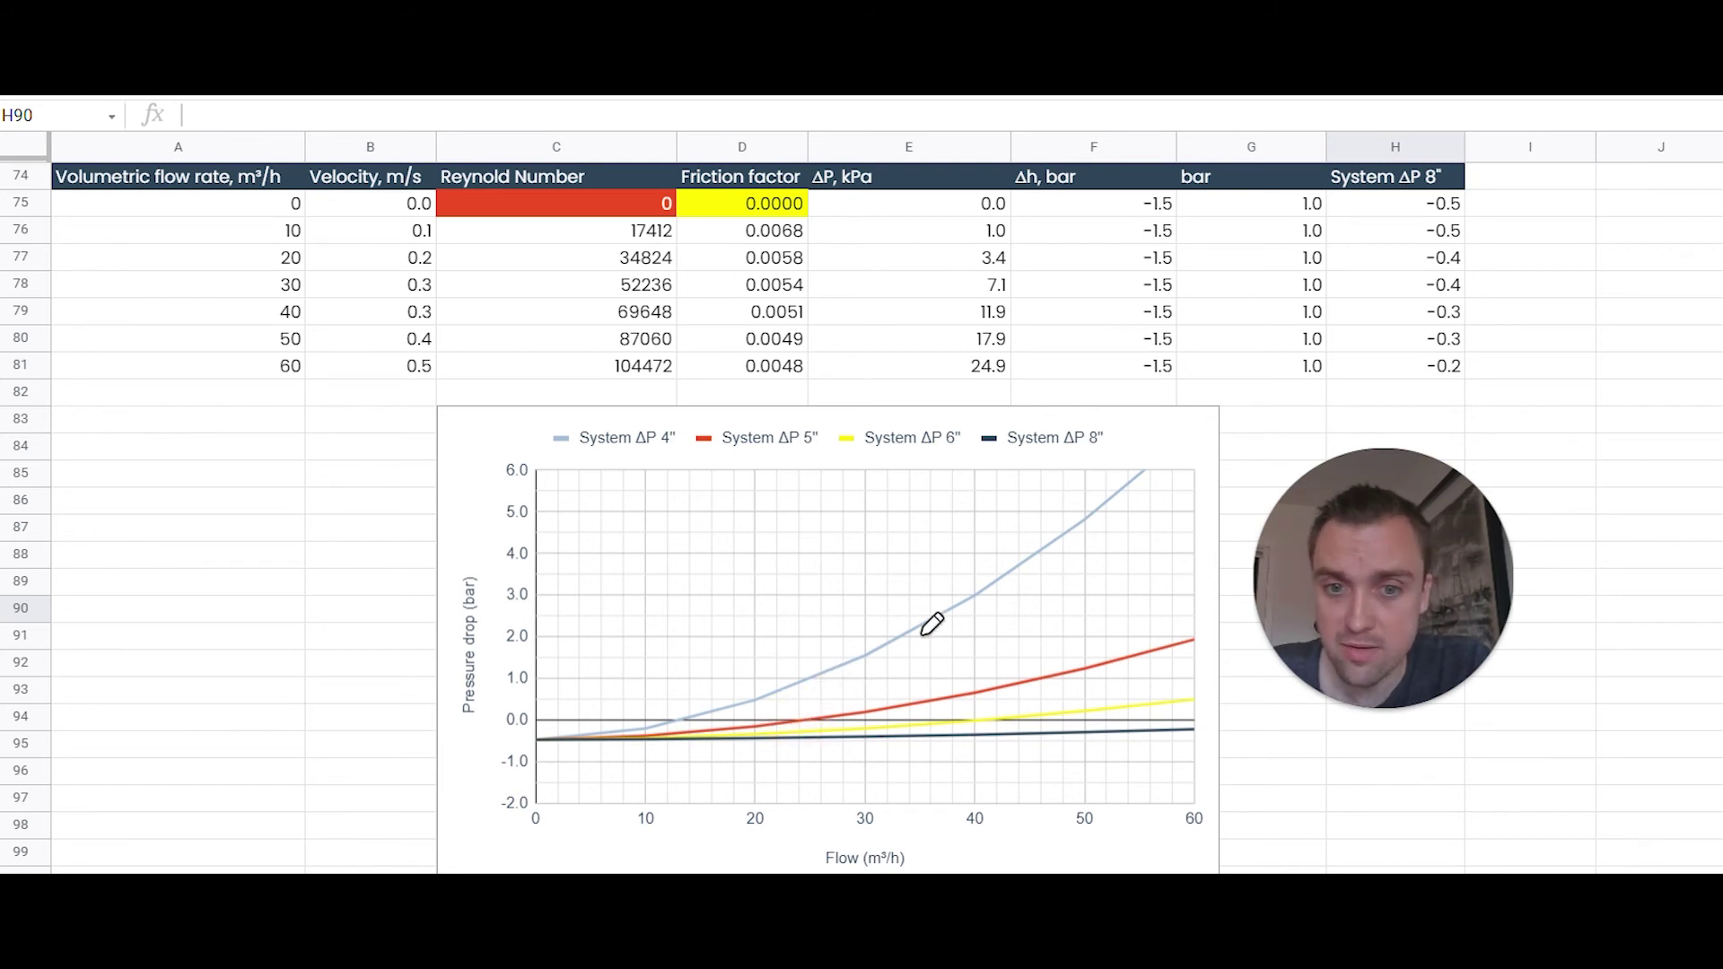
pyautogui.click(978, 720)
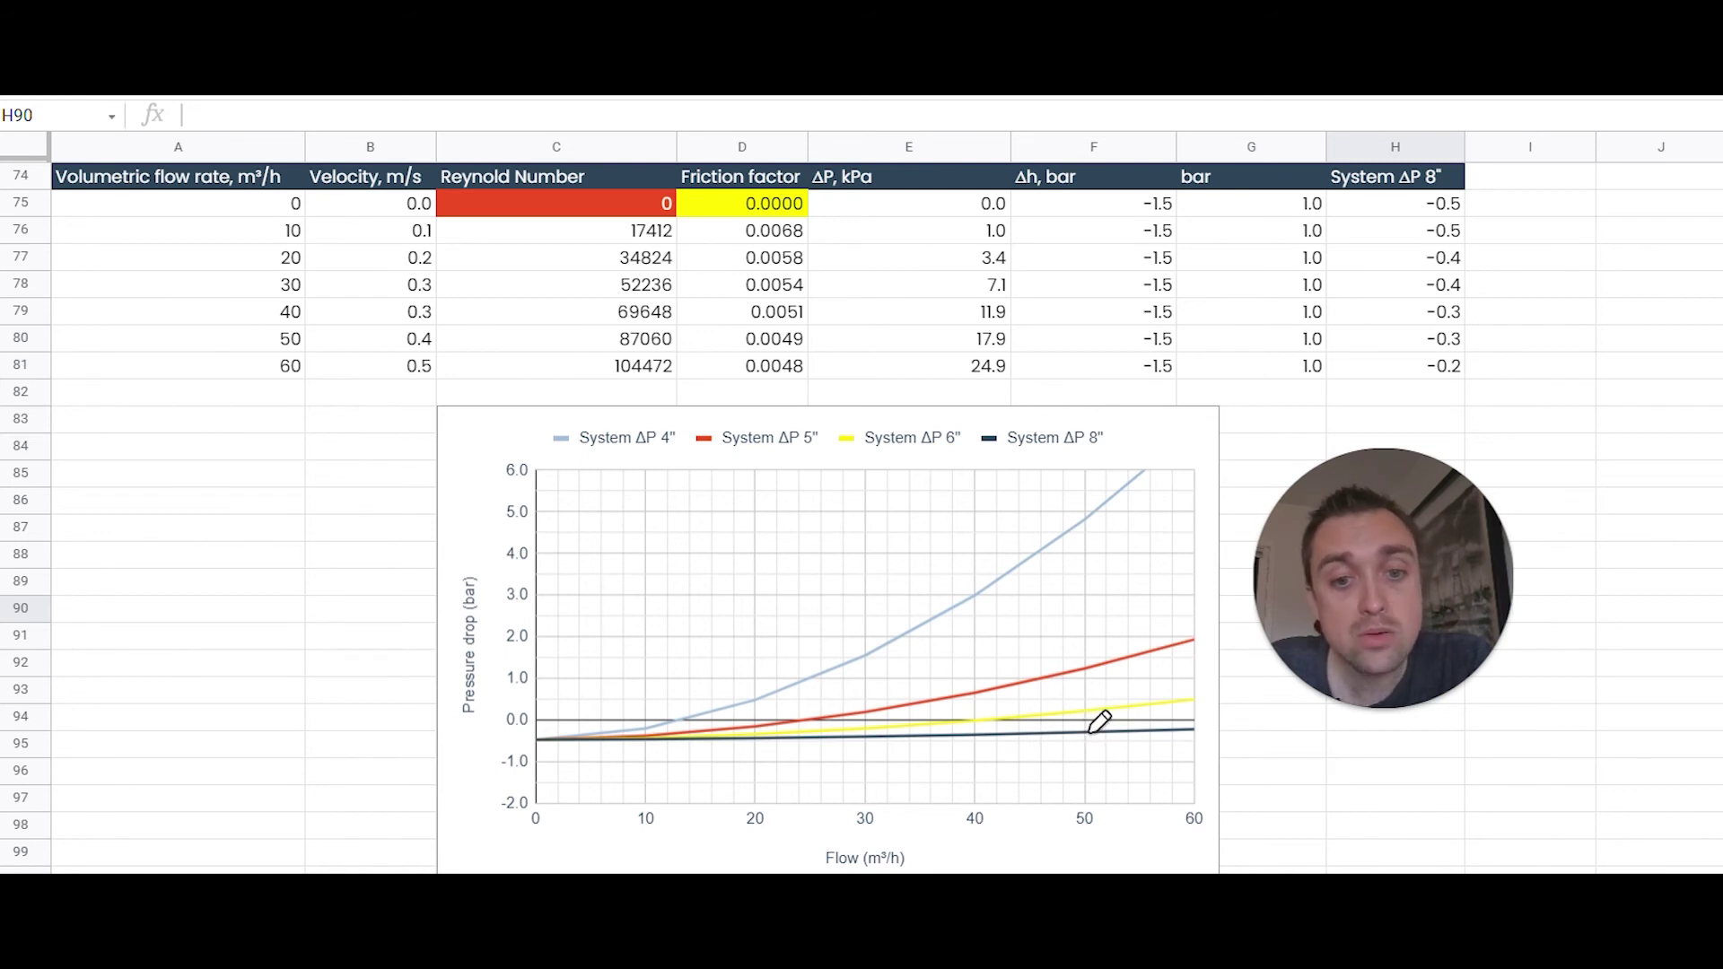
pyautogui.moveTo(1465, 344); pyautogui.dragTo(1497, 349)
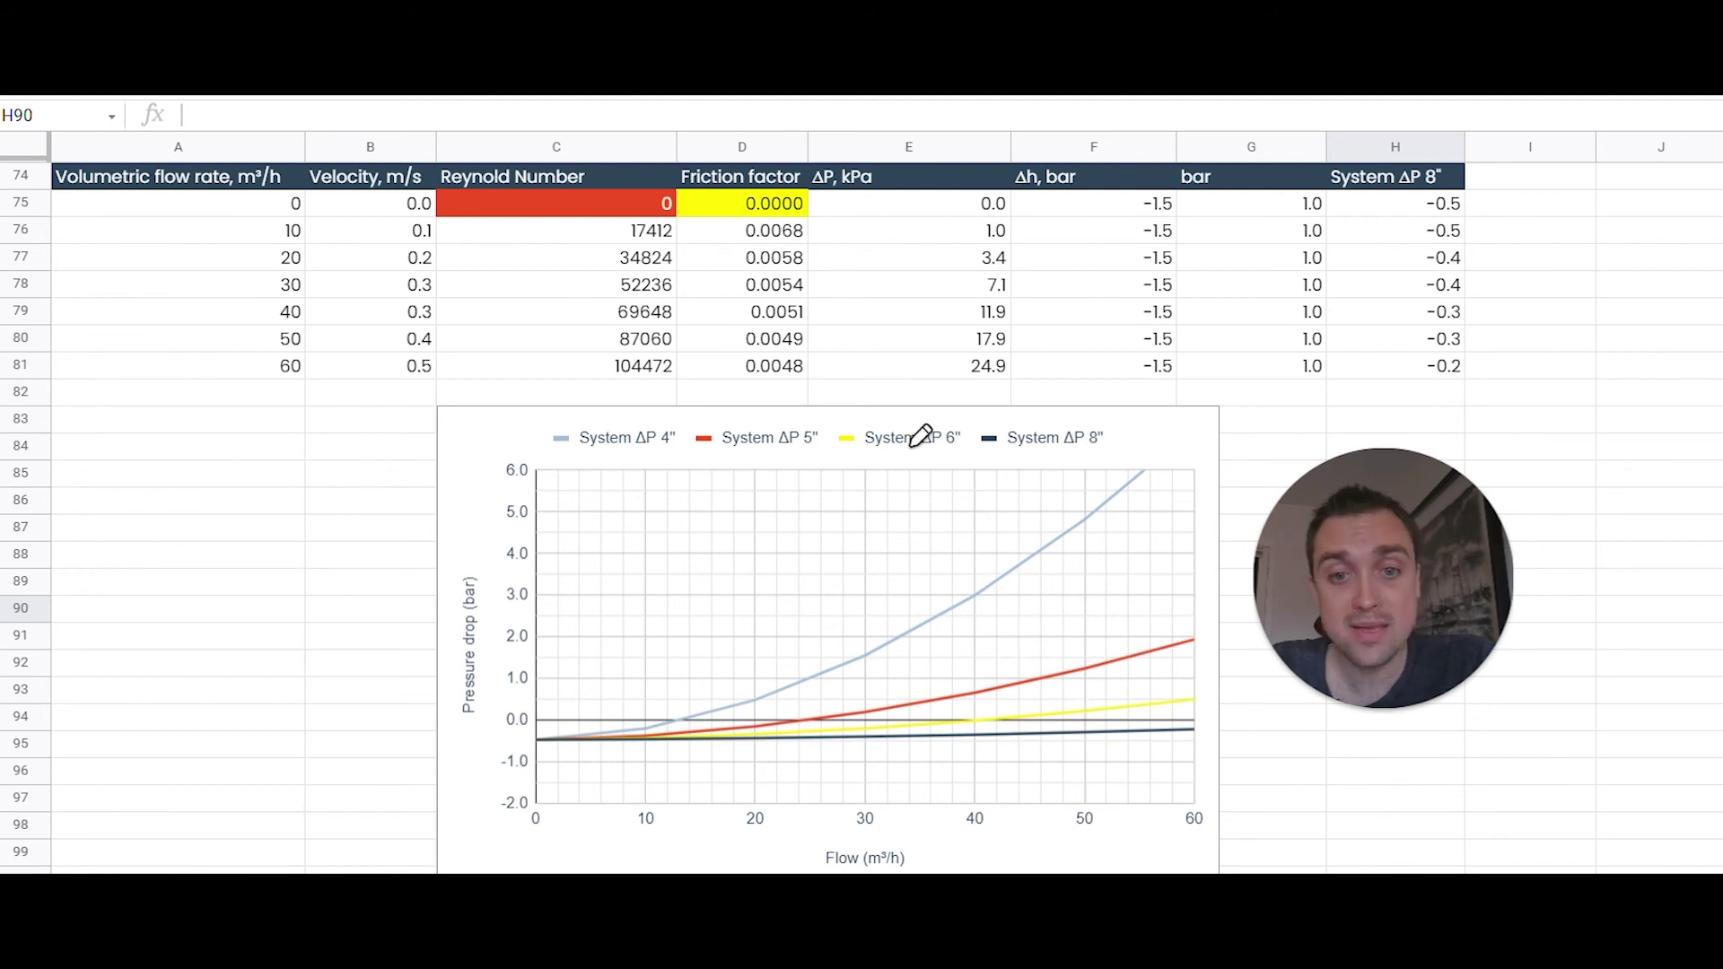
pyautogui.click(1091, 701)
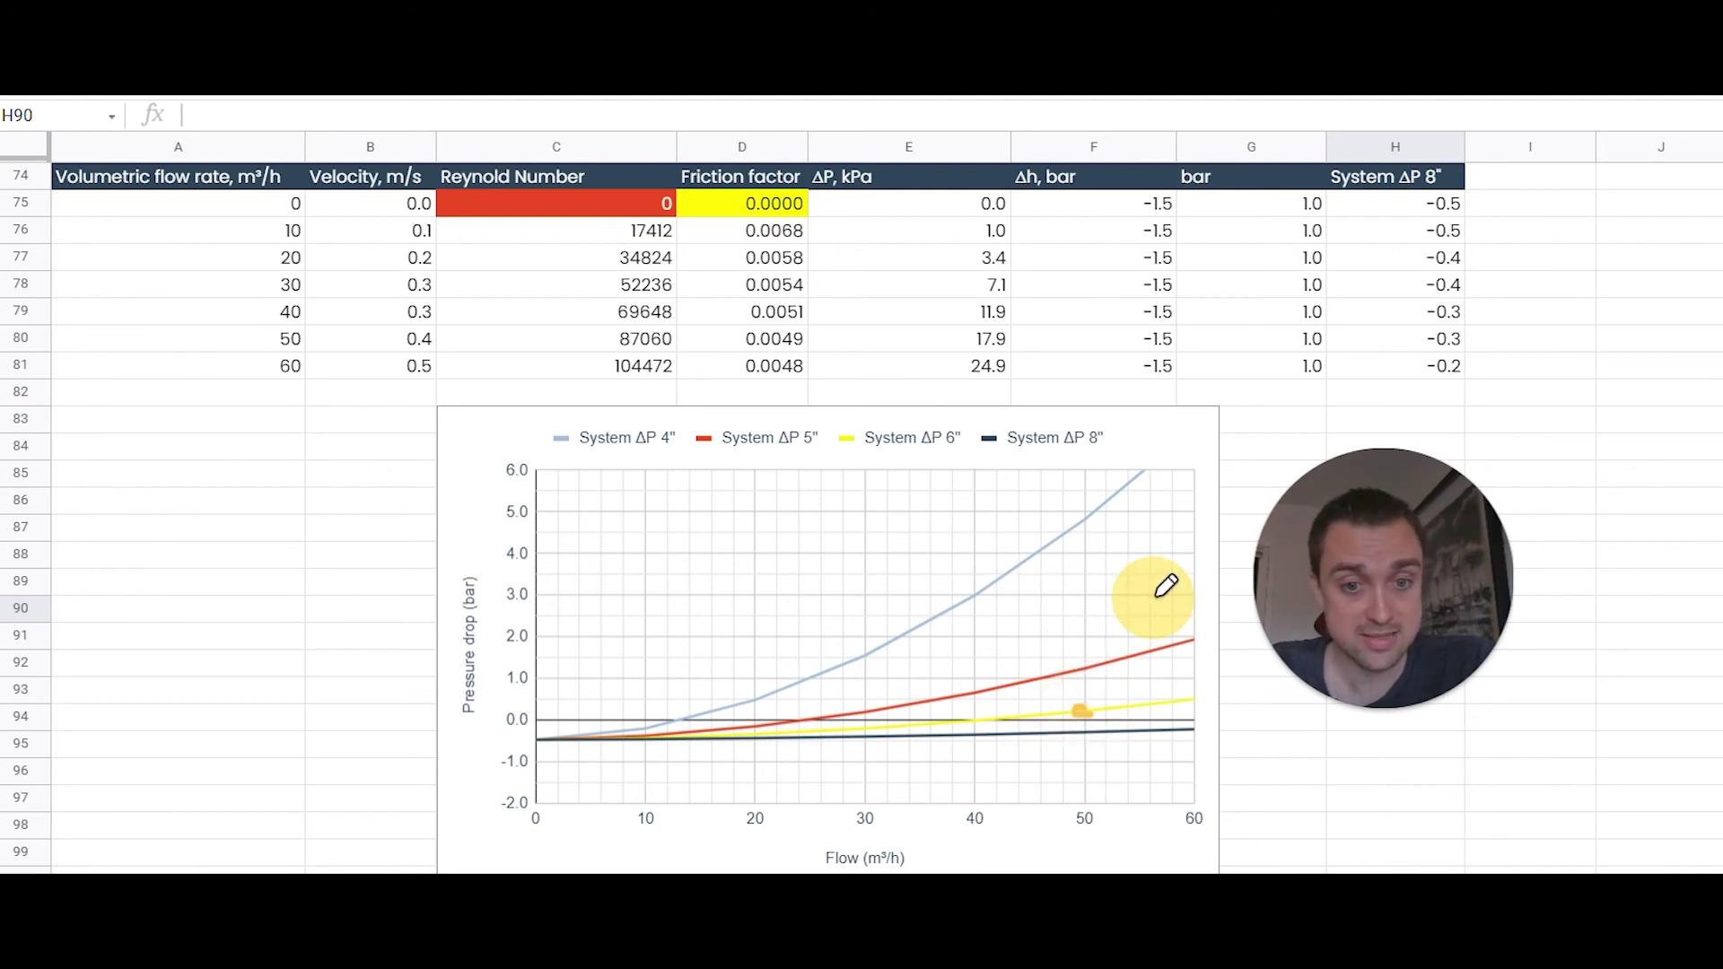
pyautogui.click(1089, 508)
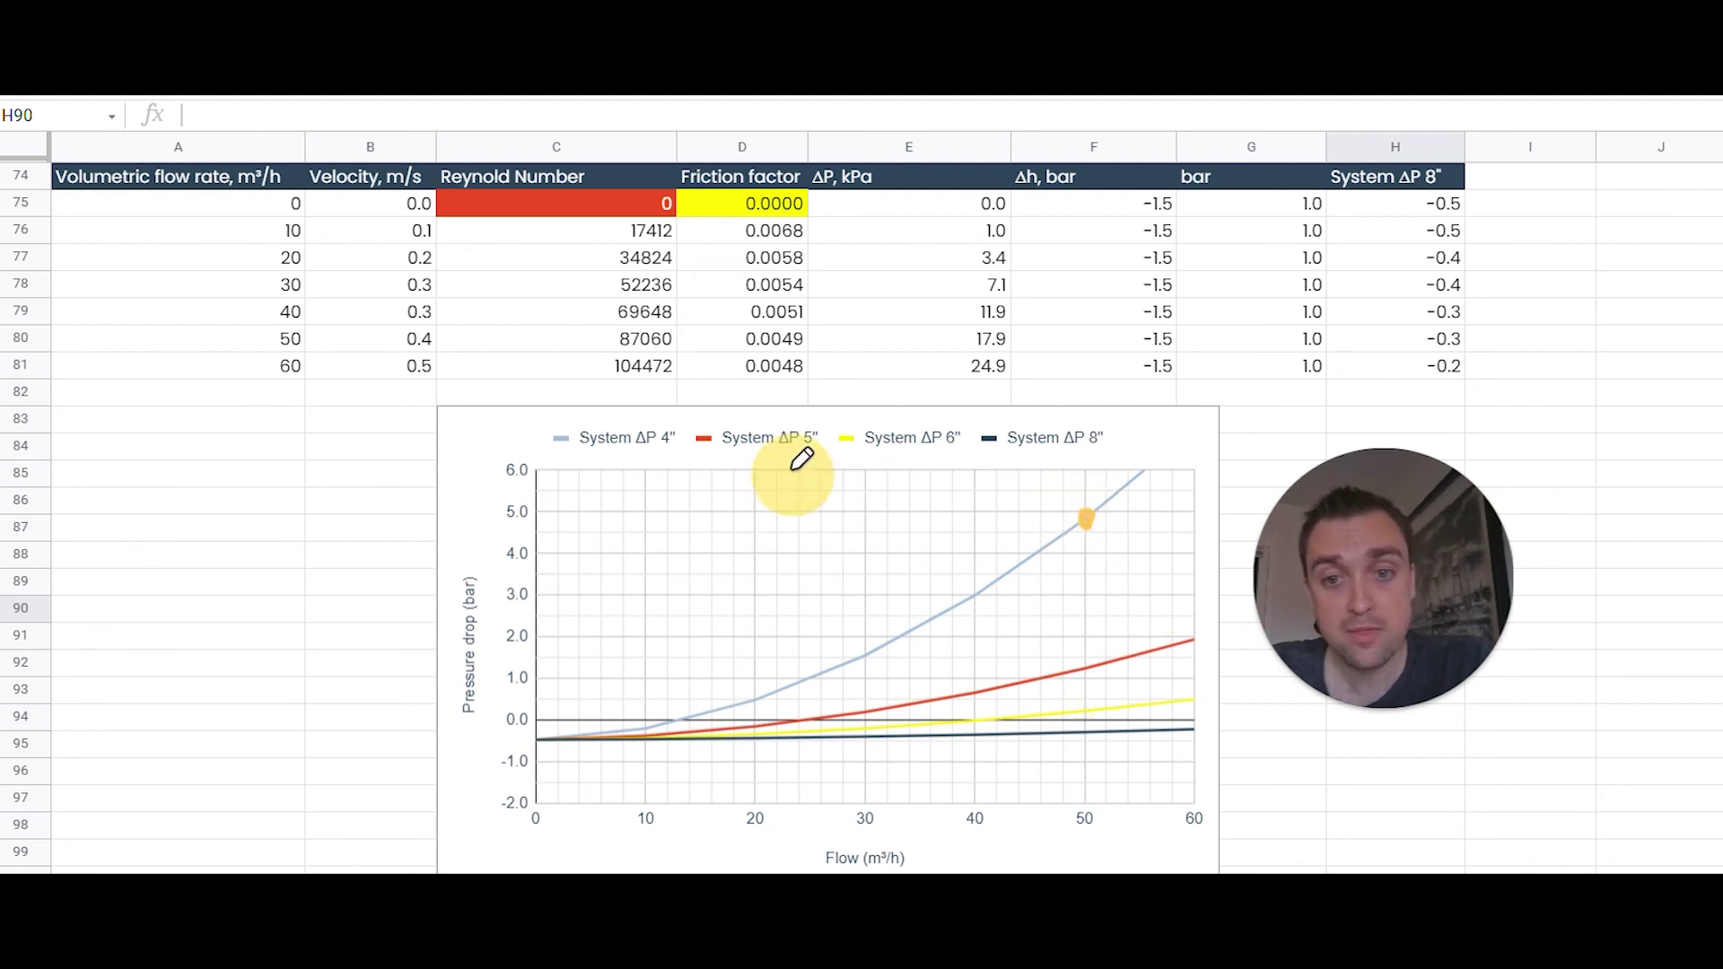
pyautogui.click(1042, 625)
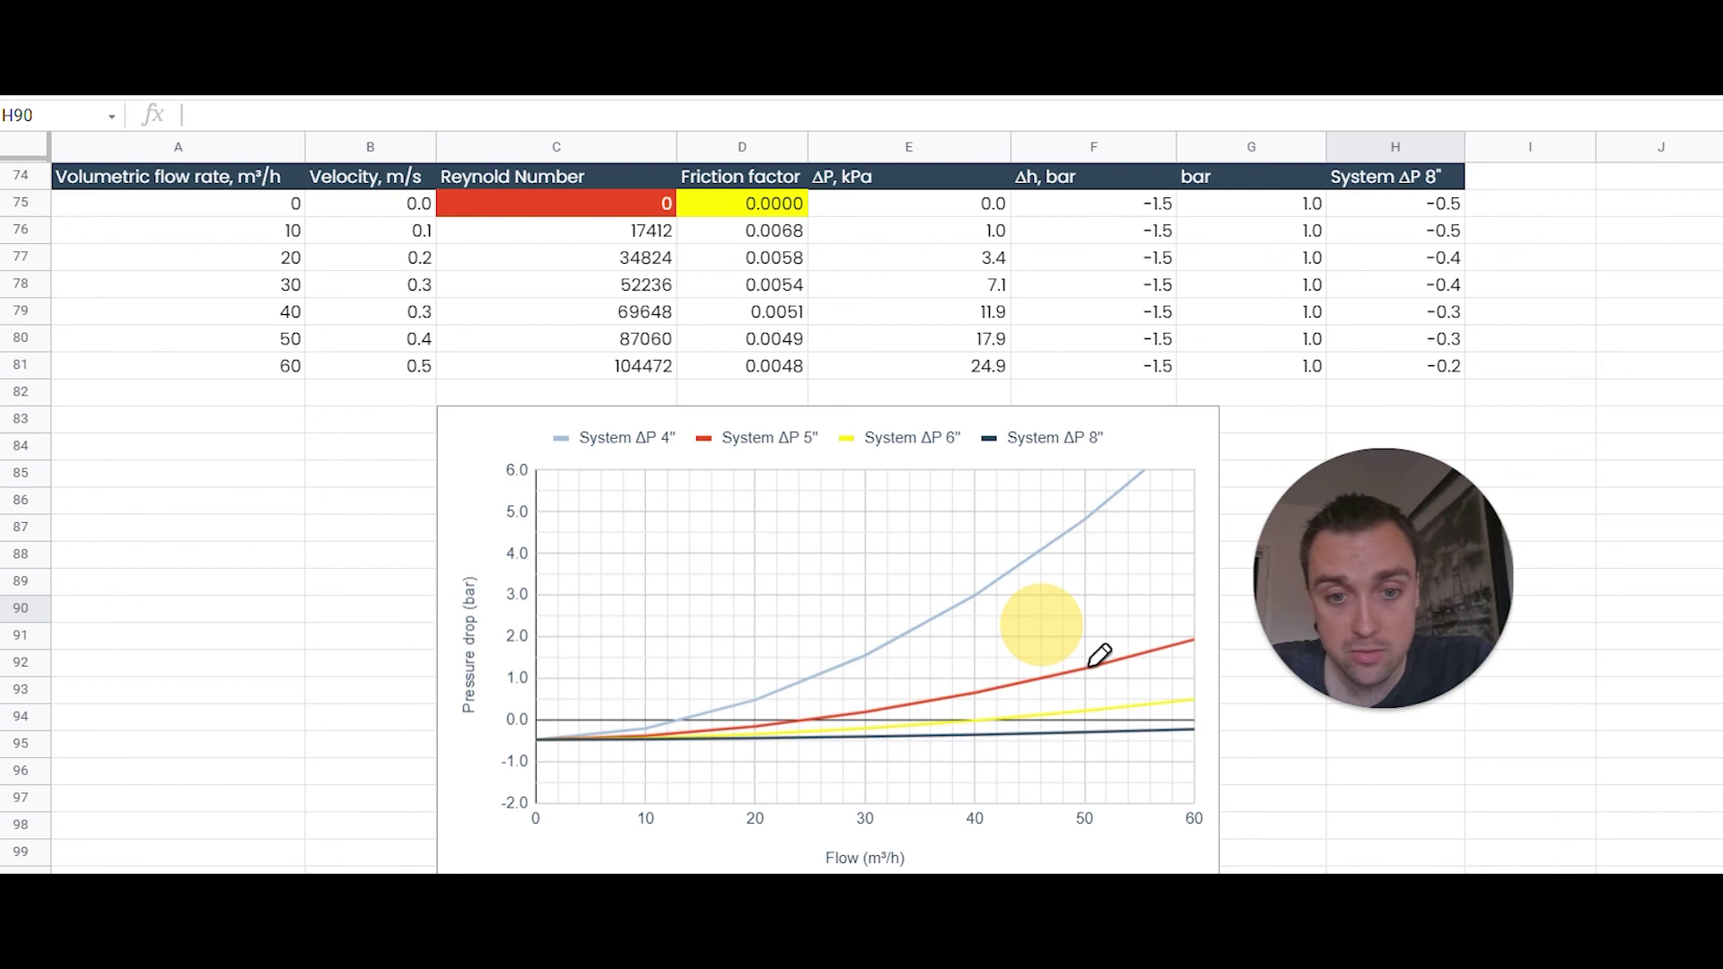
pyautogui.click(1086, 669)
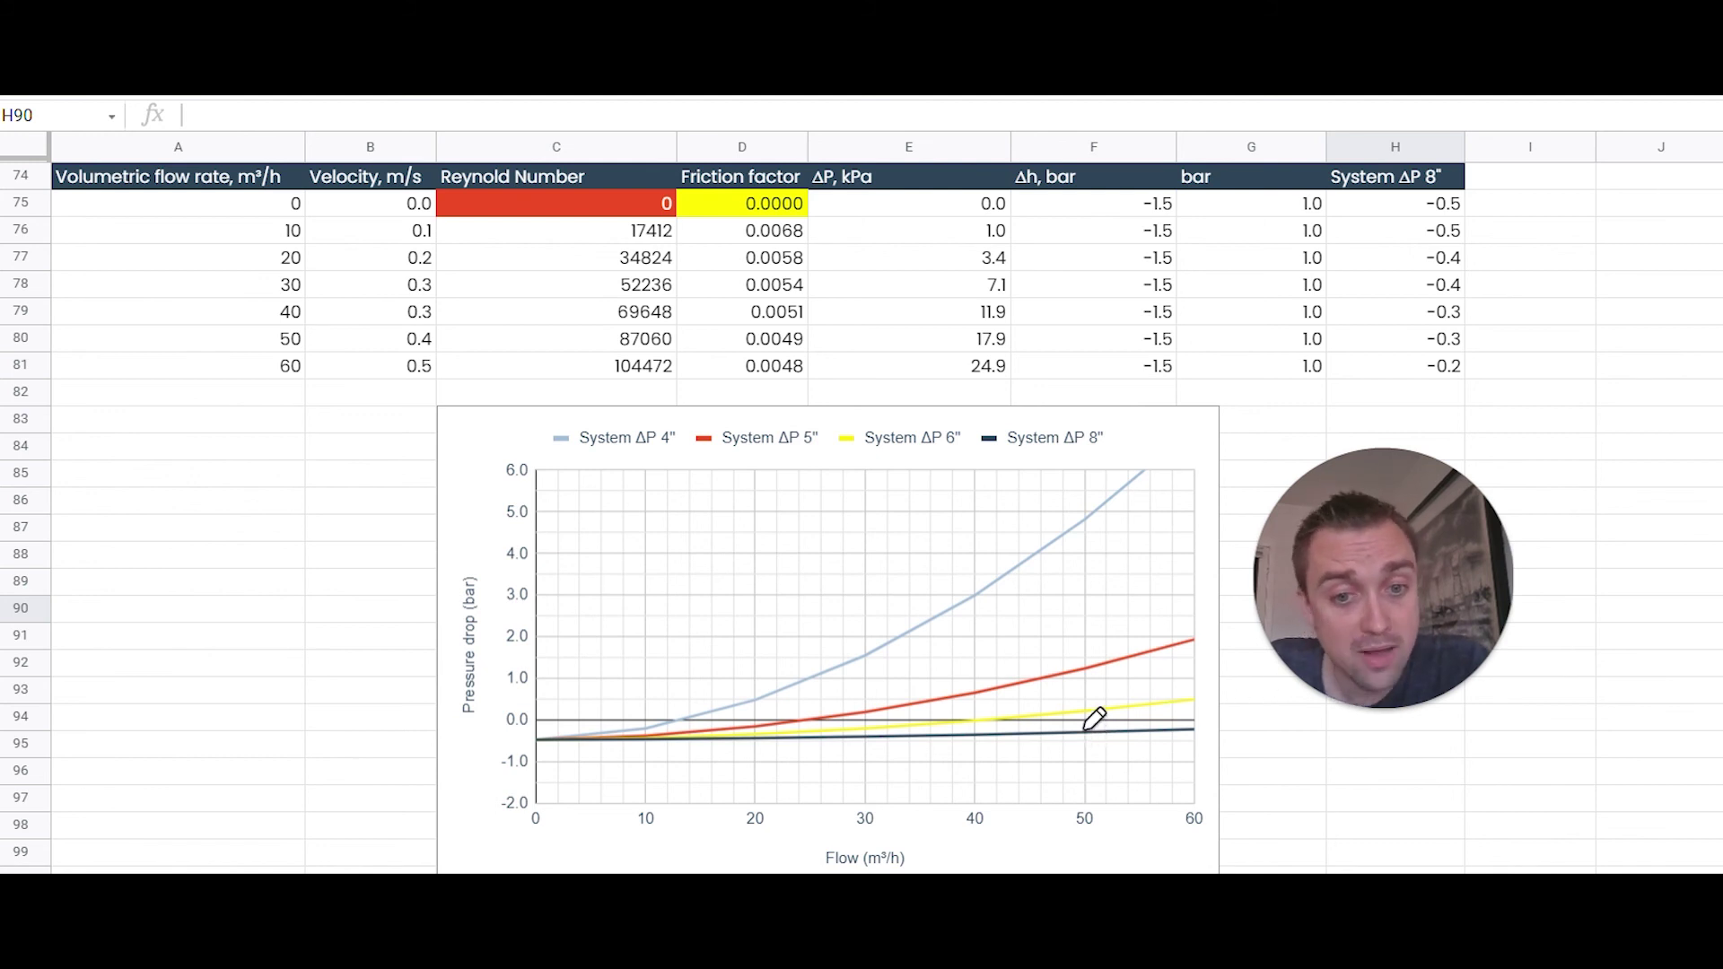
pyautogui.moveTo(1086, 726)
pyautogui.mouseDown()
pyautogui.moveTo(1085, 525)
pyautogui.moveTo(1059, 521)
pyautogui.moveTo(1097, 495)
pyautogui.mouseUp()
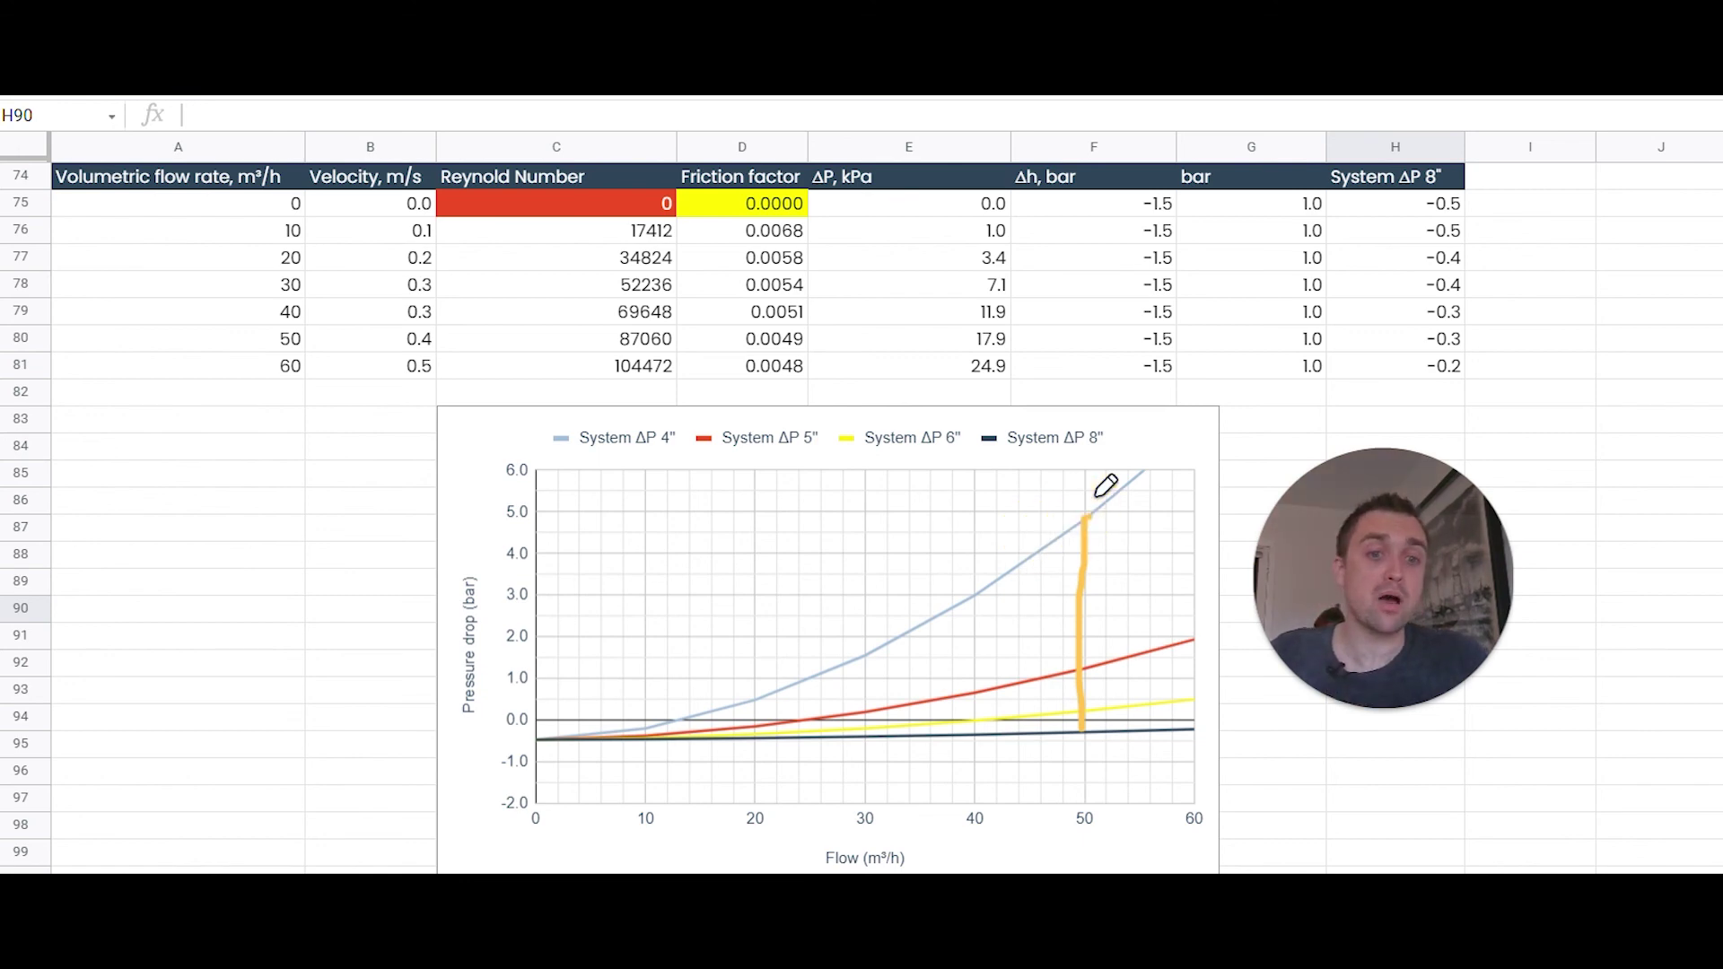